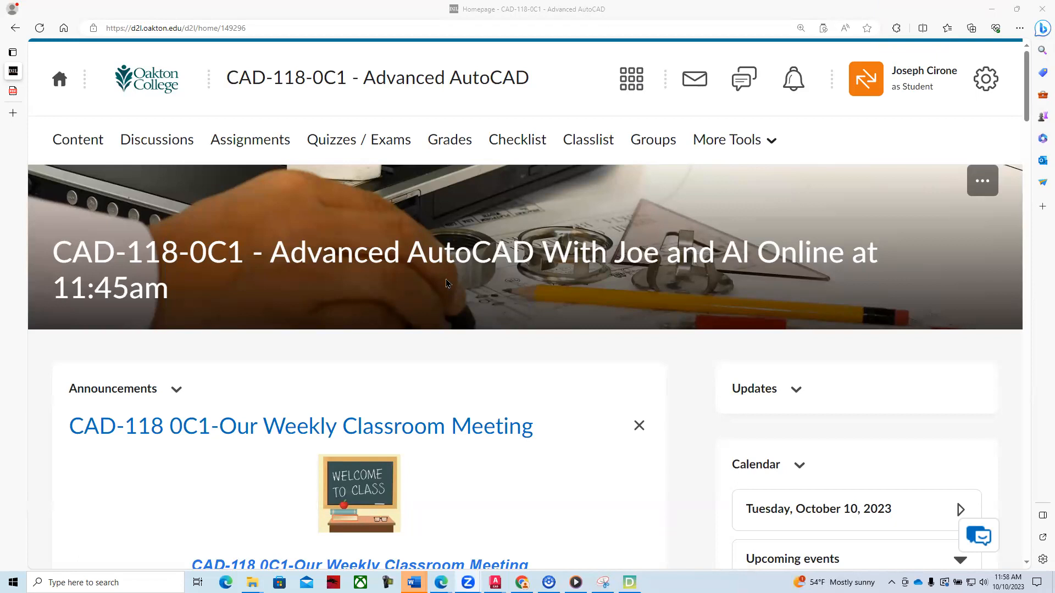
Step: Review the weekly classroom meeting announcement and the Module 4 assignments with their video links on the course homepage
scroll(447, 283, "down", 4)
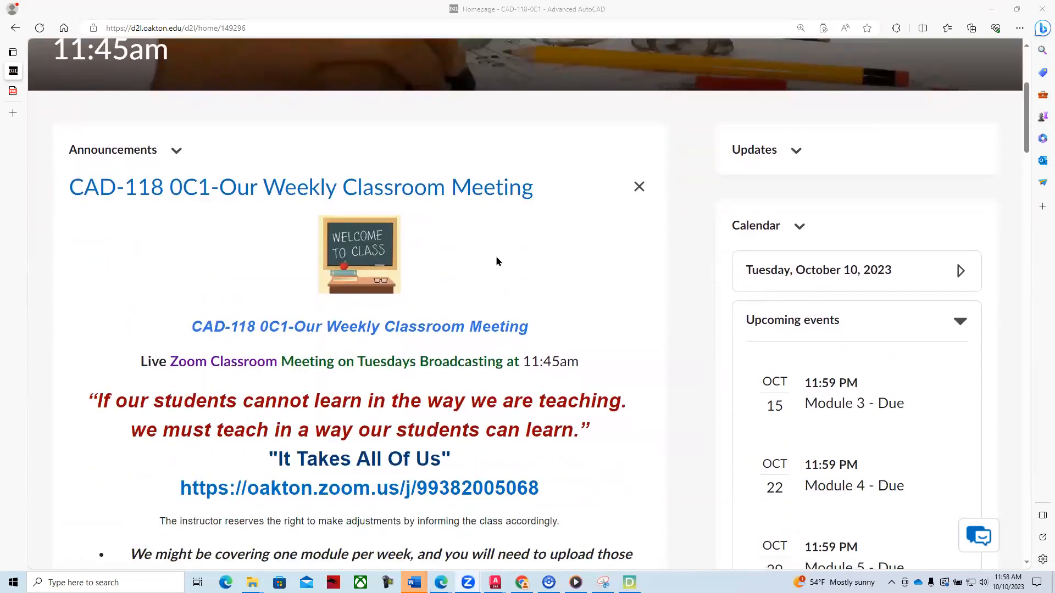
scroll(535, 279, "down", 3)
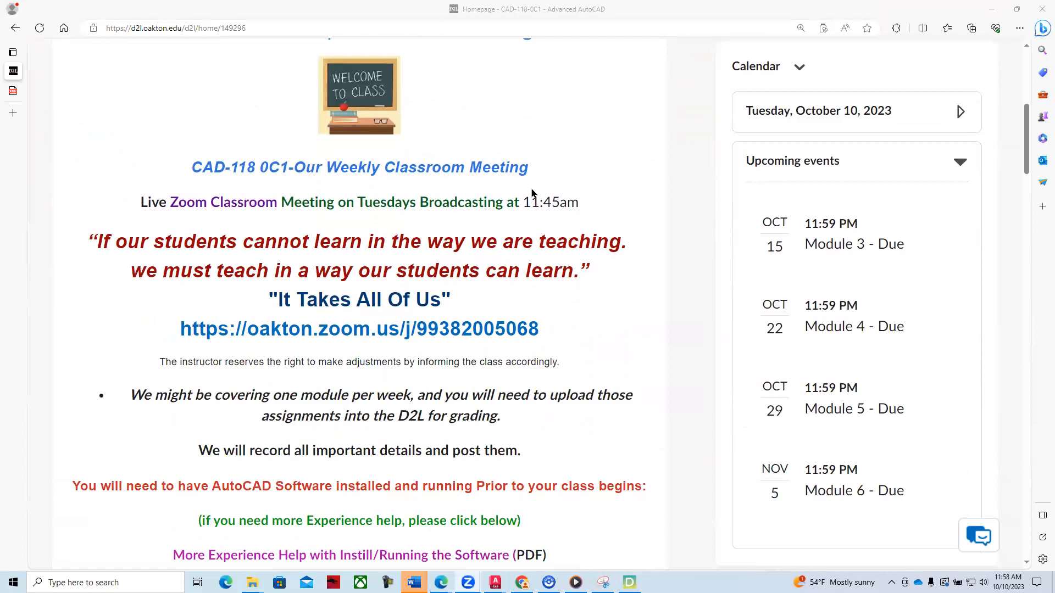
scroll(560, 347, "down", 3)
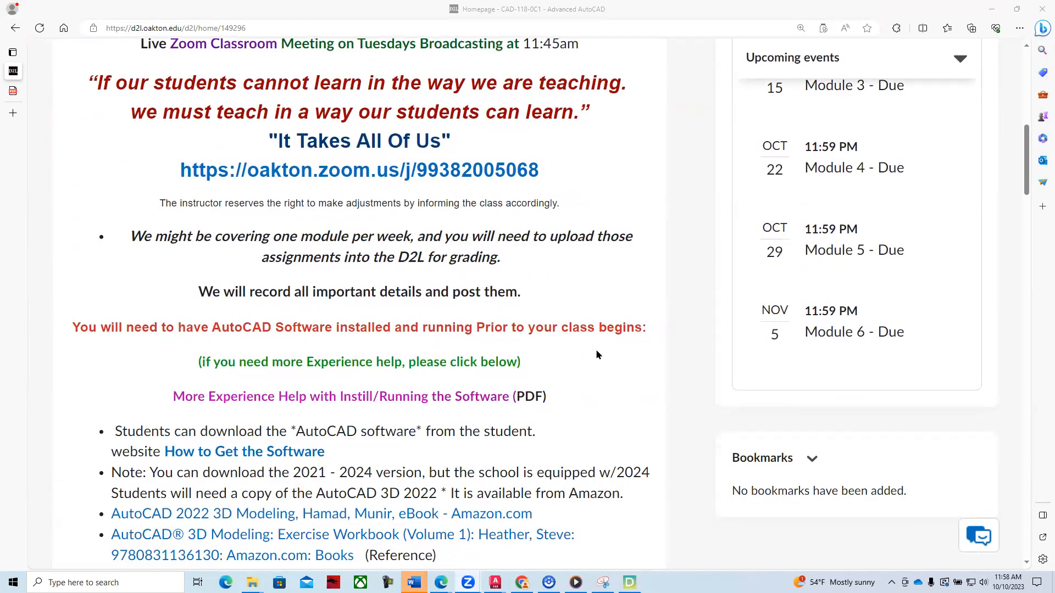
scroll(596, 352, "up", 3)
scroll(598, 356, "down", 13)
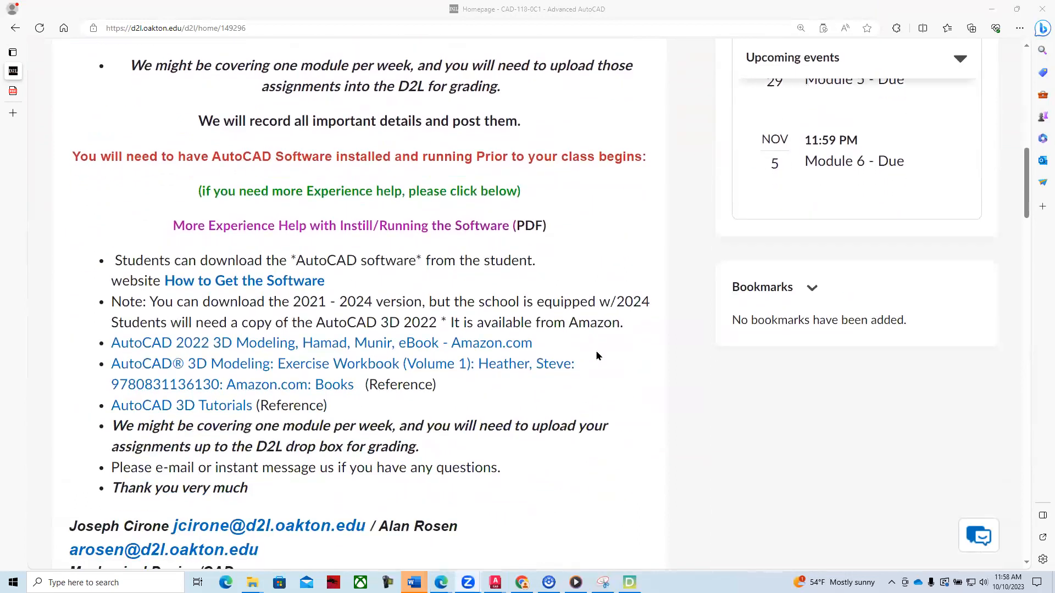
scroll(598, 356, "down", 2)
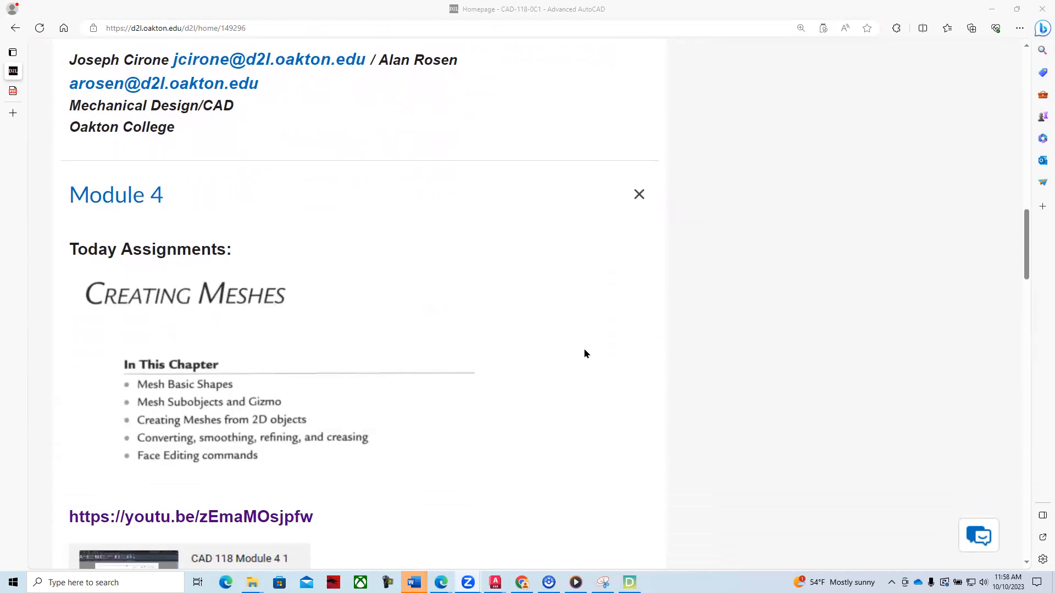
scroll(585, 353, "down", 3)
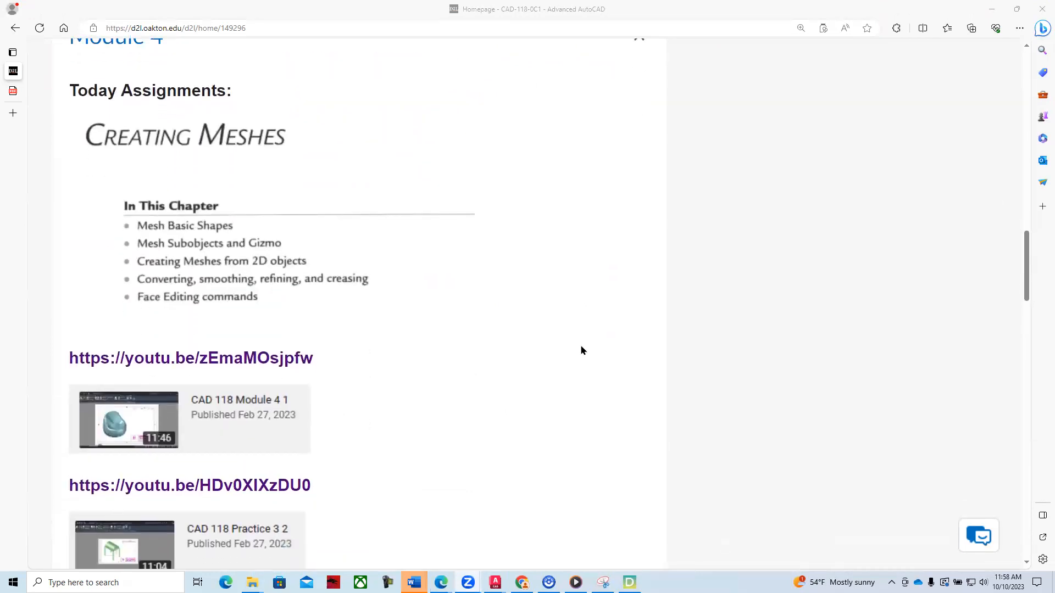
scroll(582, 347, "up", 2)
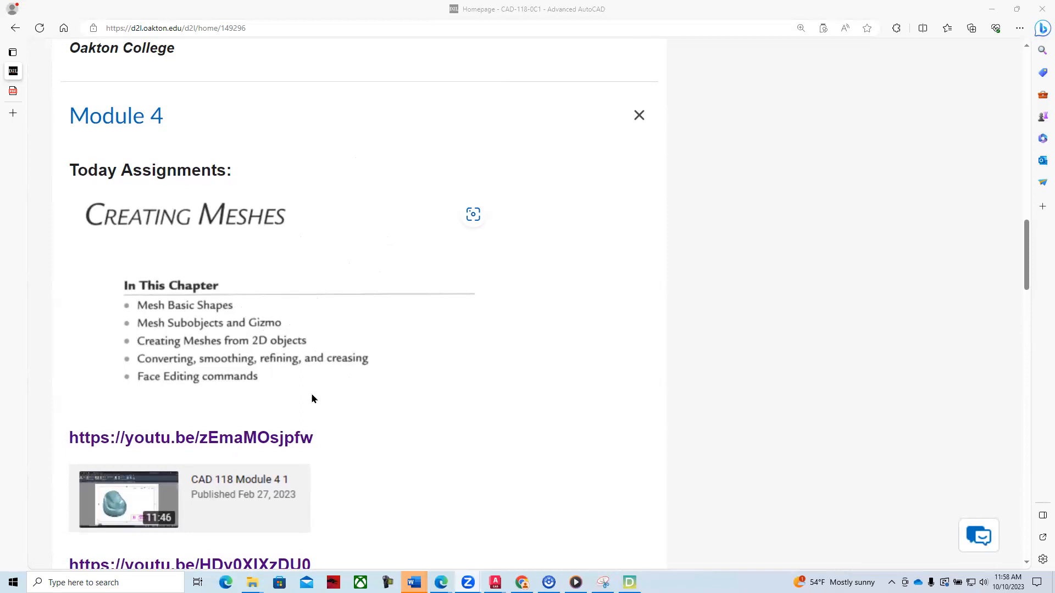
scroll(392, 397, "down", 3)
scroll(392, 397, "down", 1)
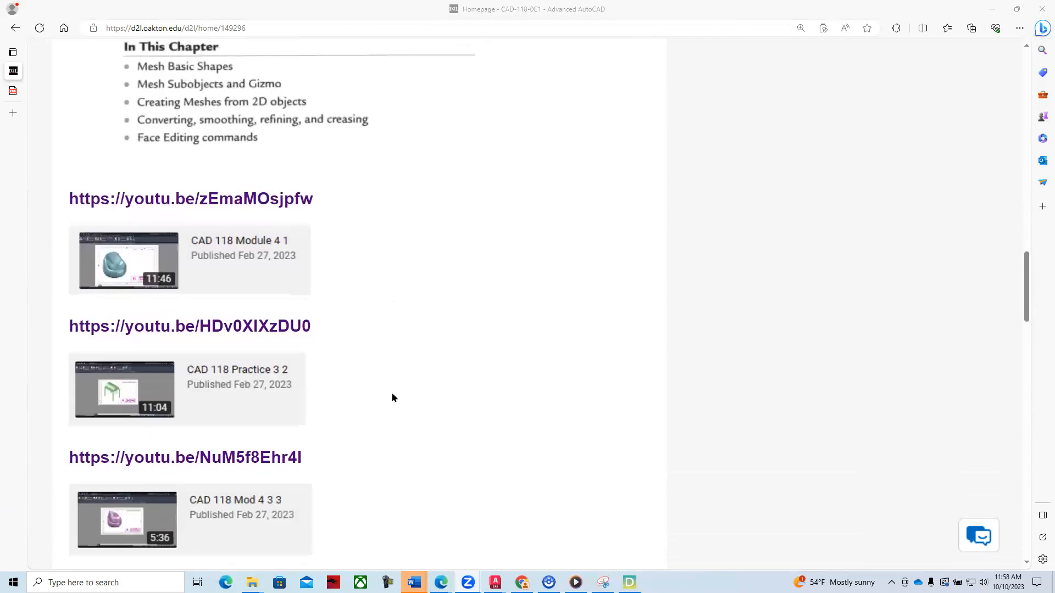
scroll(392, 396, "down", 1)
scroll(392, 397, "down", 1)
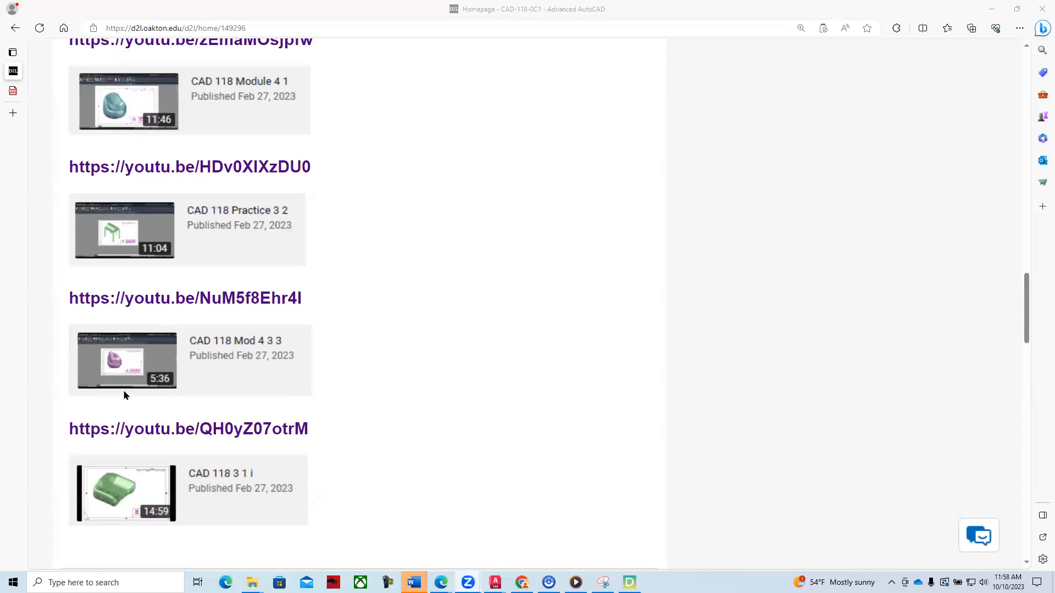
Step: Switch to the 3 - AutoCAD 3D (5).pdf chapter and read sections 3.1 What Are Meshes and 3.2 Mesh Basic Shapes
left_click(13, 91)
scroll(485, 394, "down", 5)
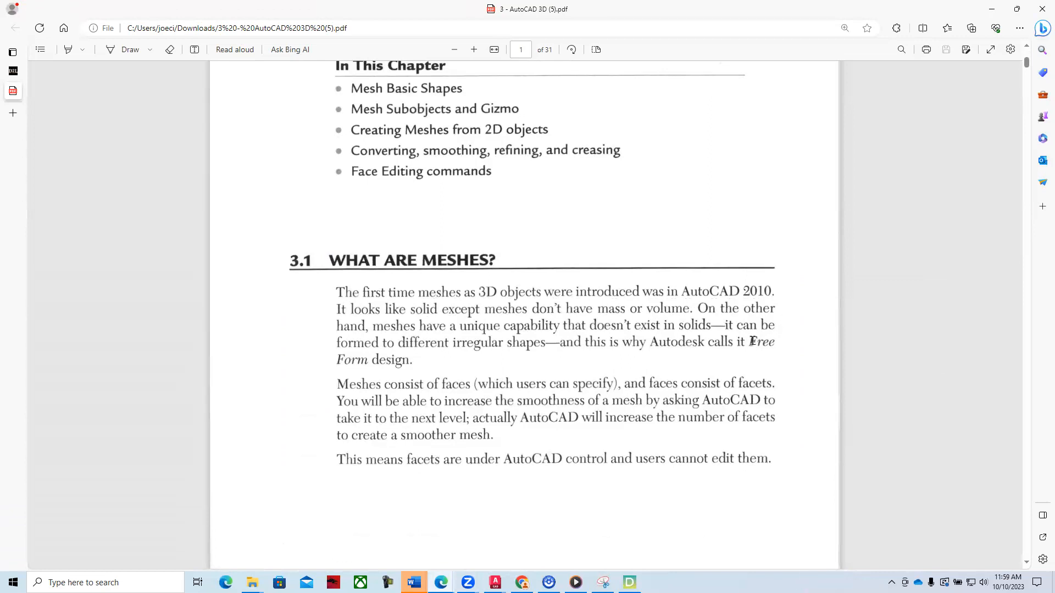
left_click_drag(749, 341, 374, 362)
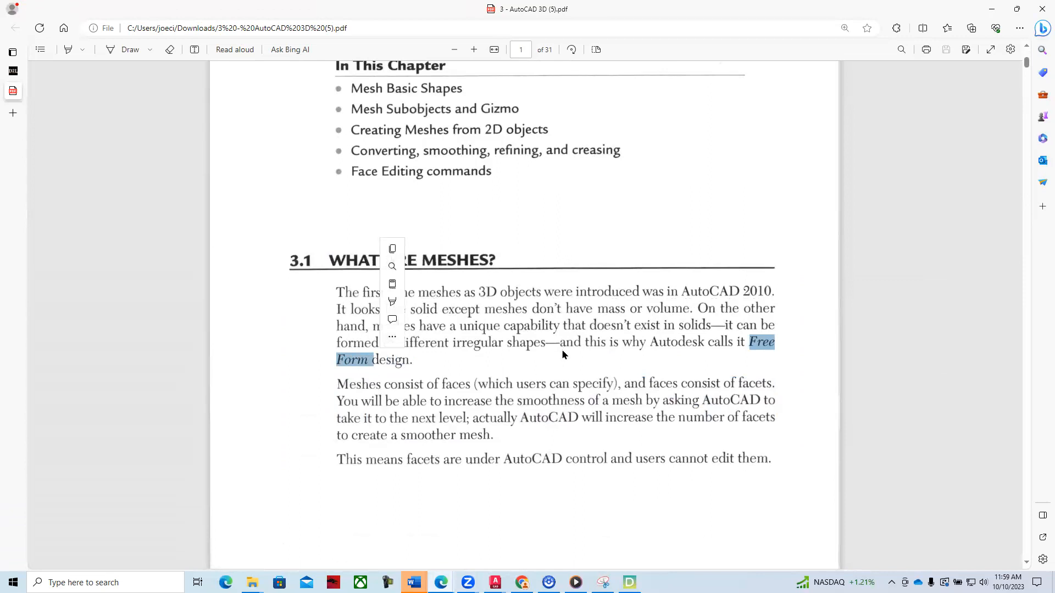
left_click(785, 379)
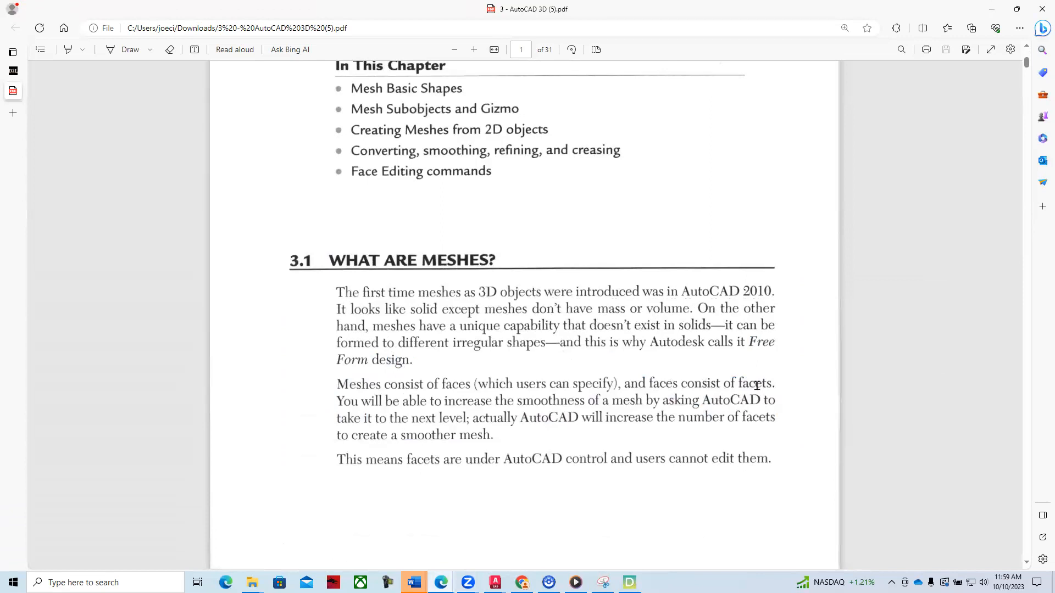
scroll(698, 379, "down", 7)
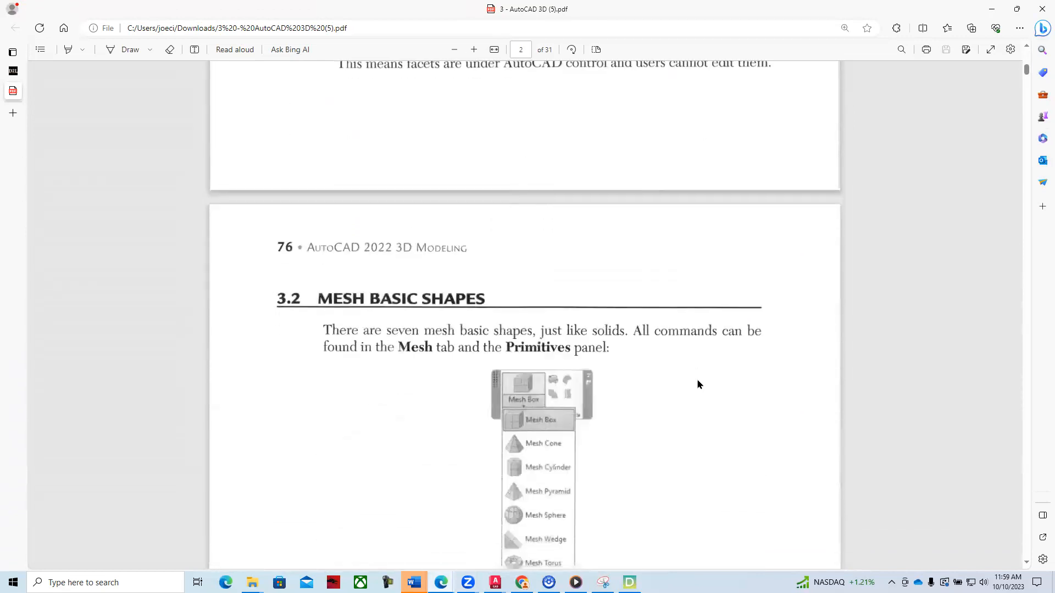
scroll(698, 380, "down", 3)
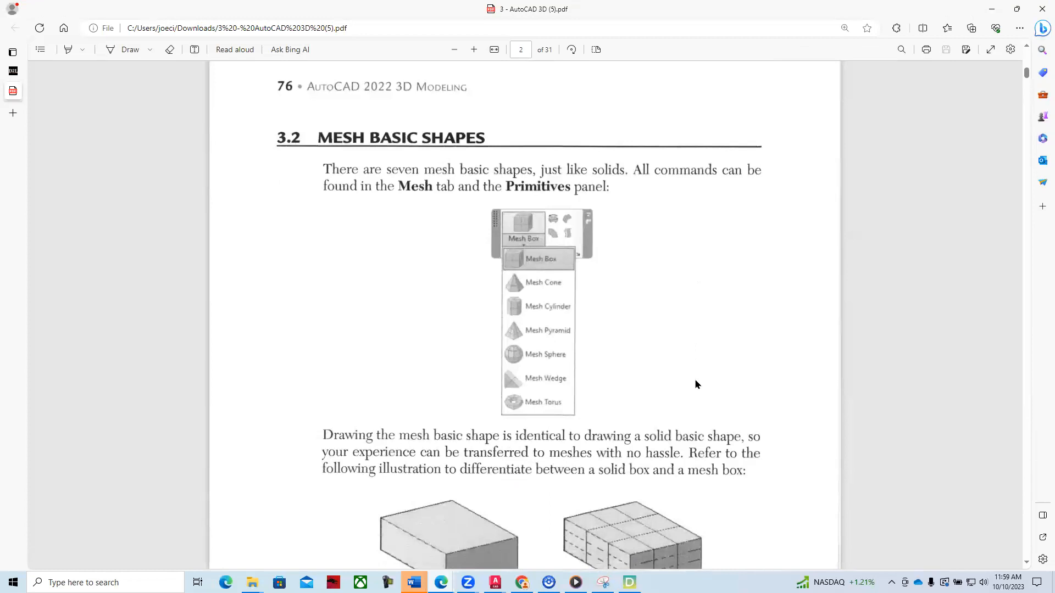
scroll(695, 383, "down", 3)
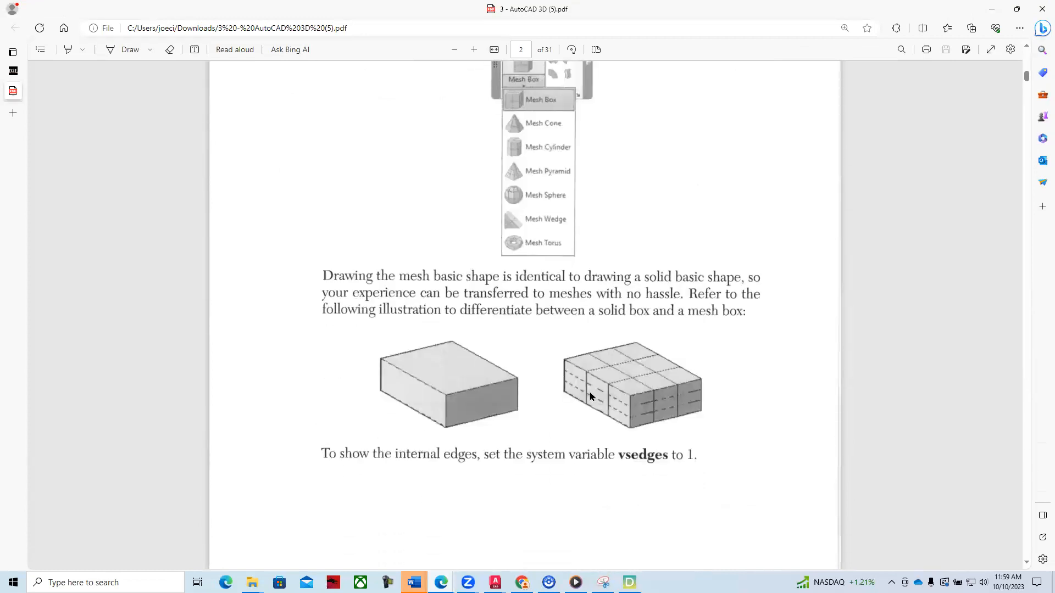
scroll(651, 406, "down", 3)
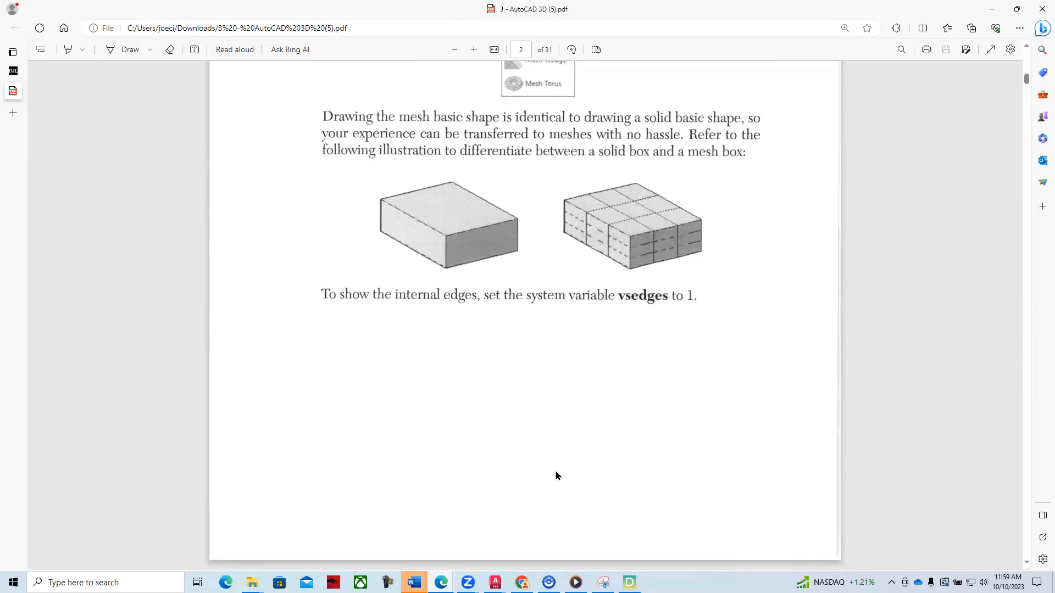
Step: Switch to AutoCAD's JPC-Project 3-1-I (1).dwg drawing and maximize its window
left_click(495, 582)
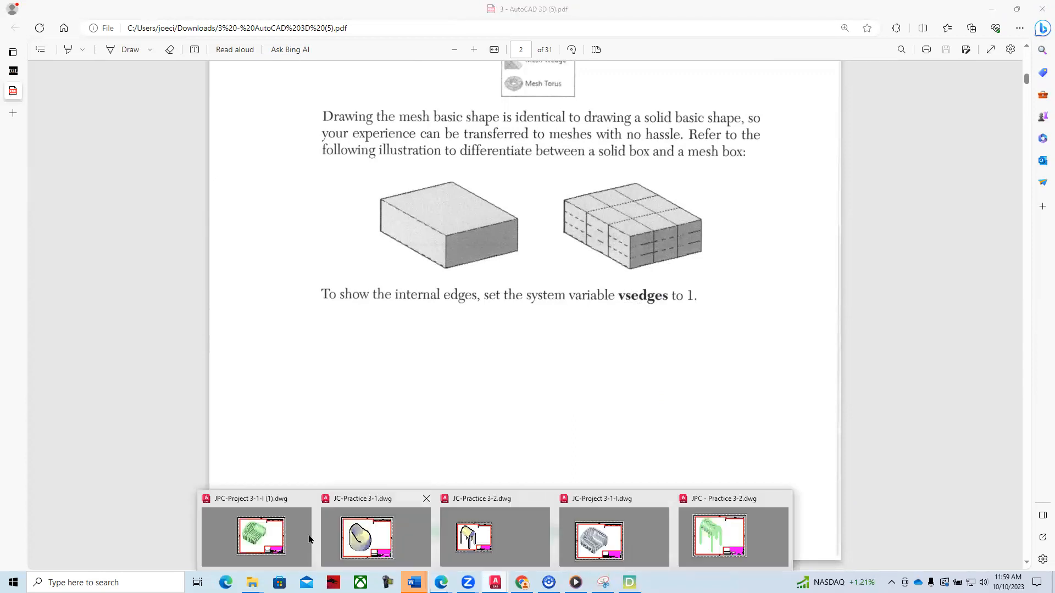
left_click(269, 542)
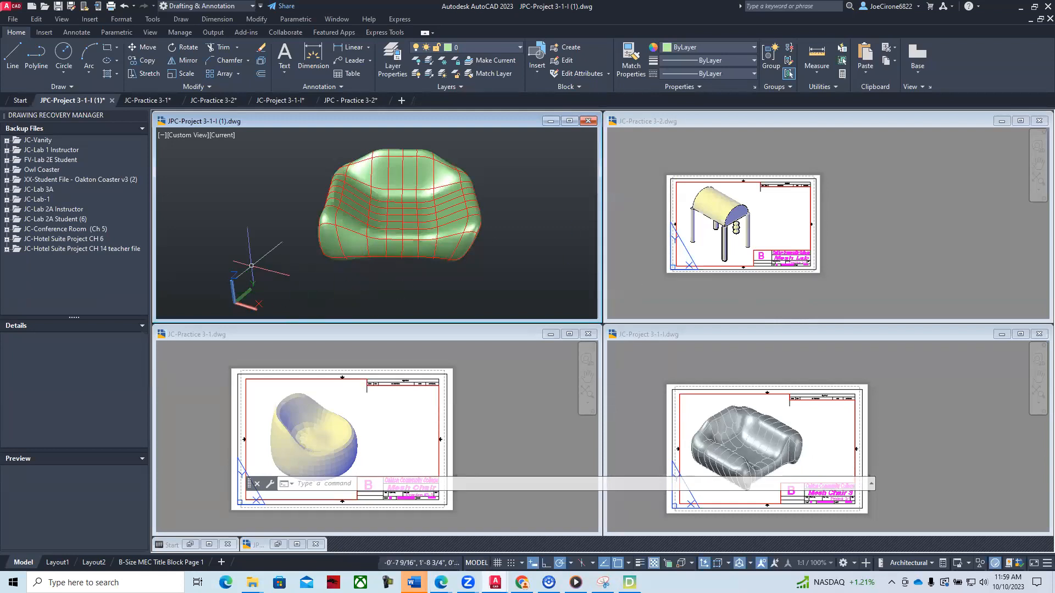
left_click(570, 121)
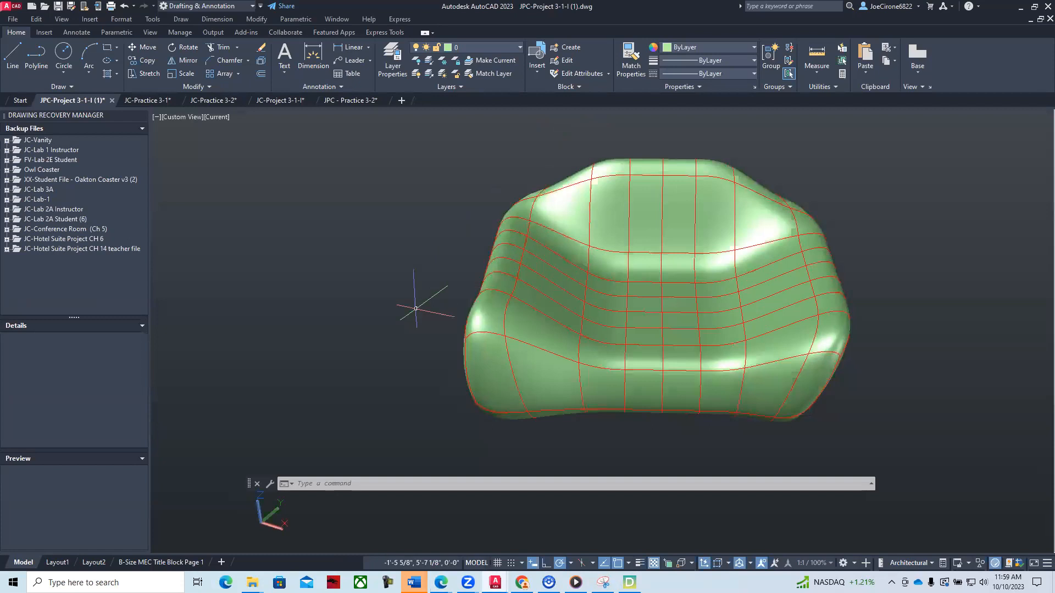
Step: Set the VSEDGES system variable to 0 to hide the edges on the mesh chair
type("VSEDG")
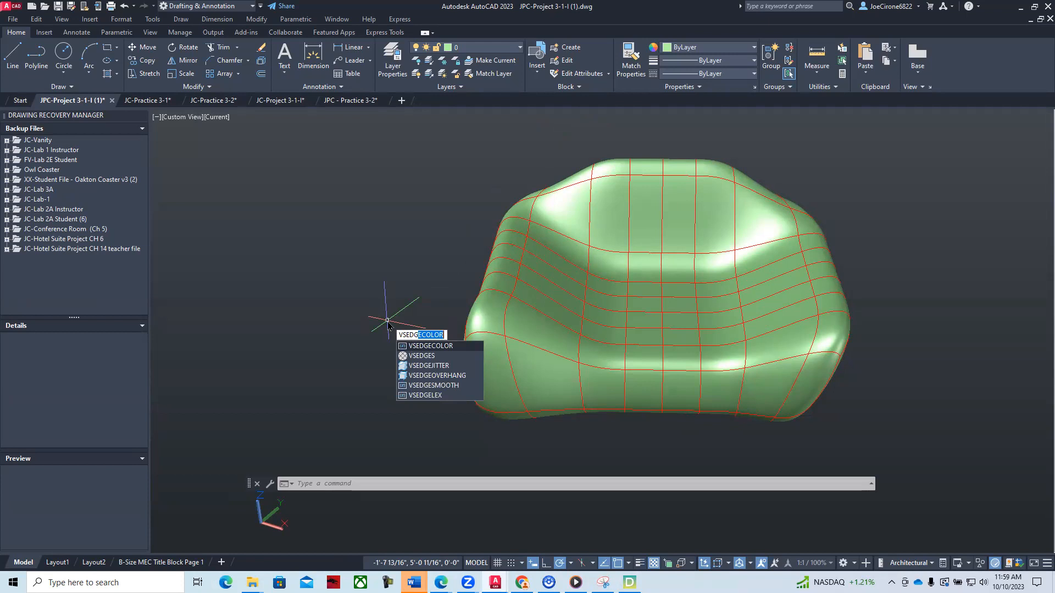
left_click(428, 356)
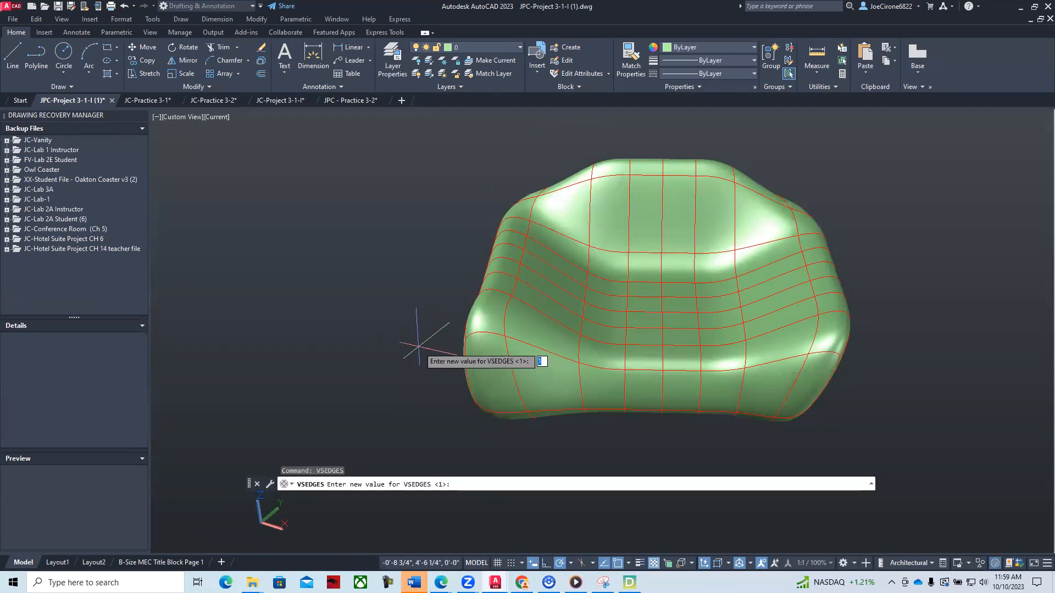
type("0")
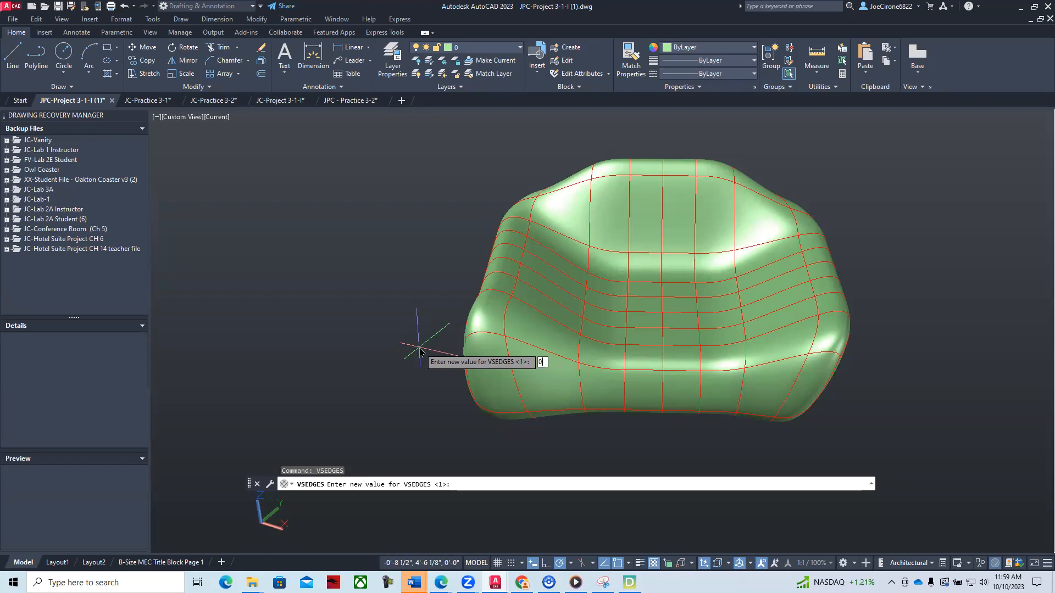
key("Return")
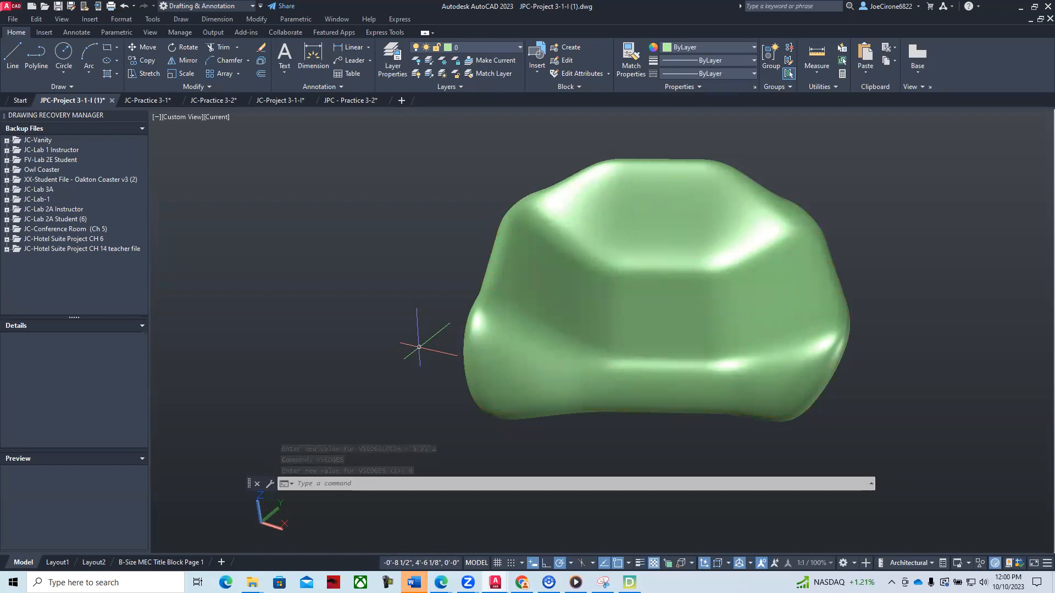
Step: Set the VSEDGES system variable to 1 to display the mesh chair's edges
key("Return")
type("1")
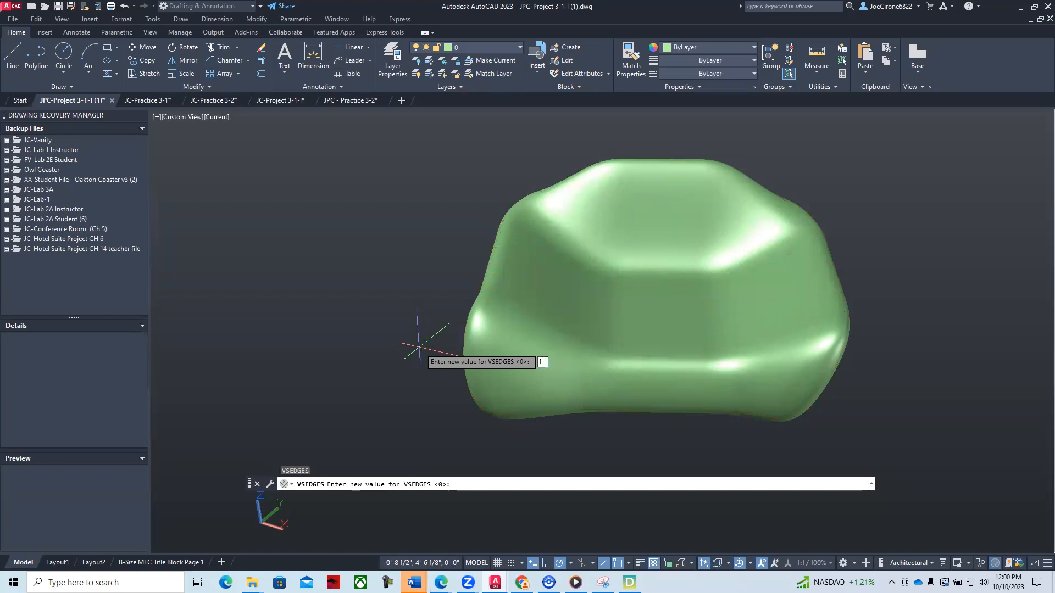
key("Return")
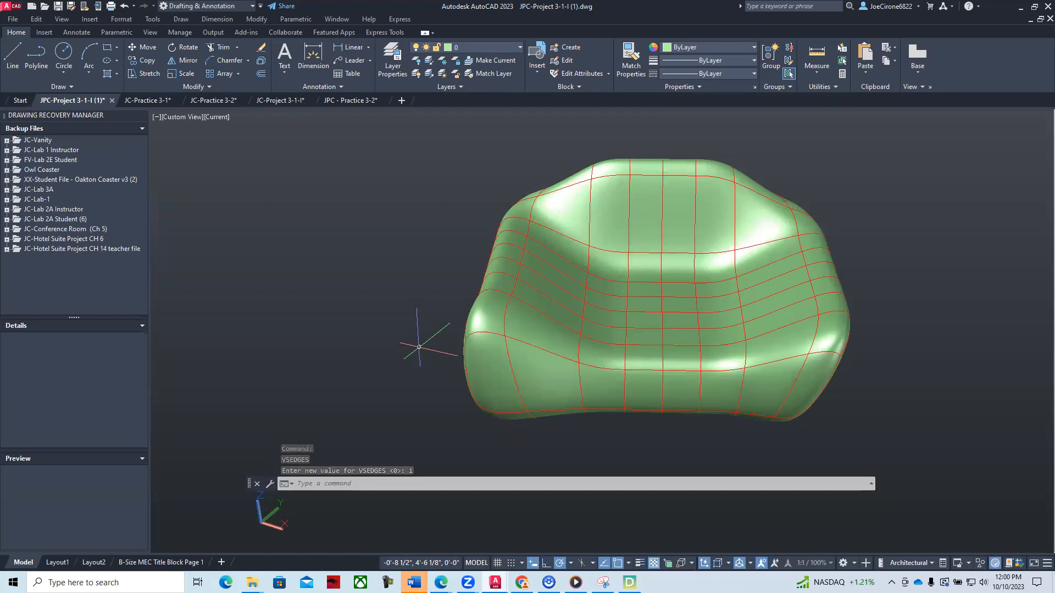
type("V")
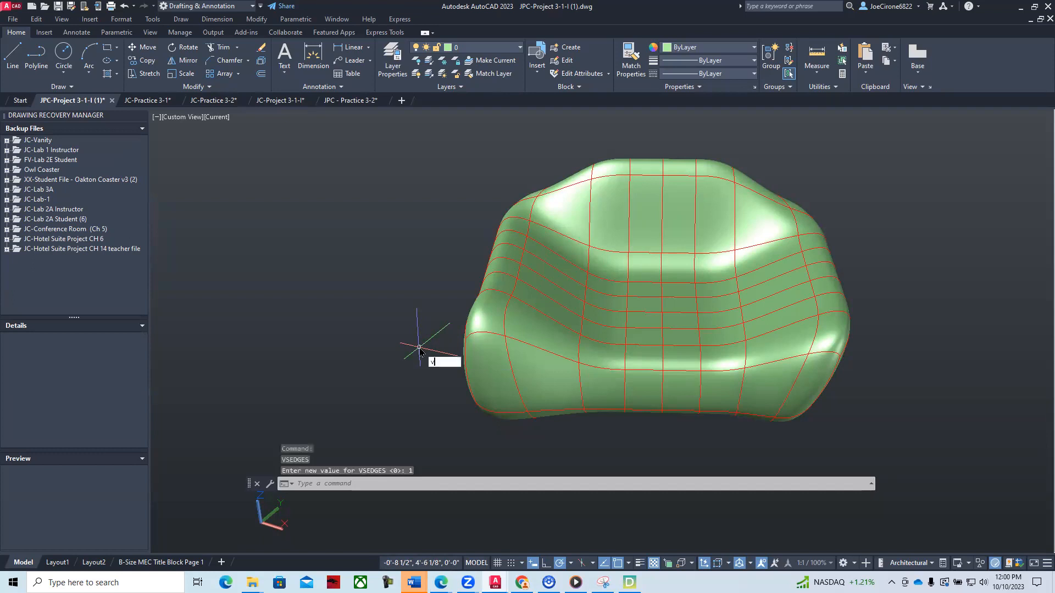
type("SCo")
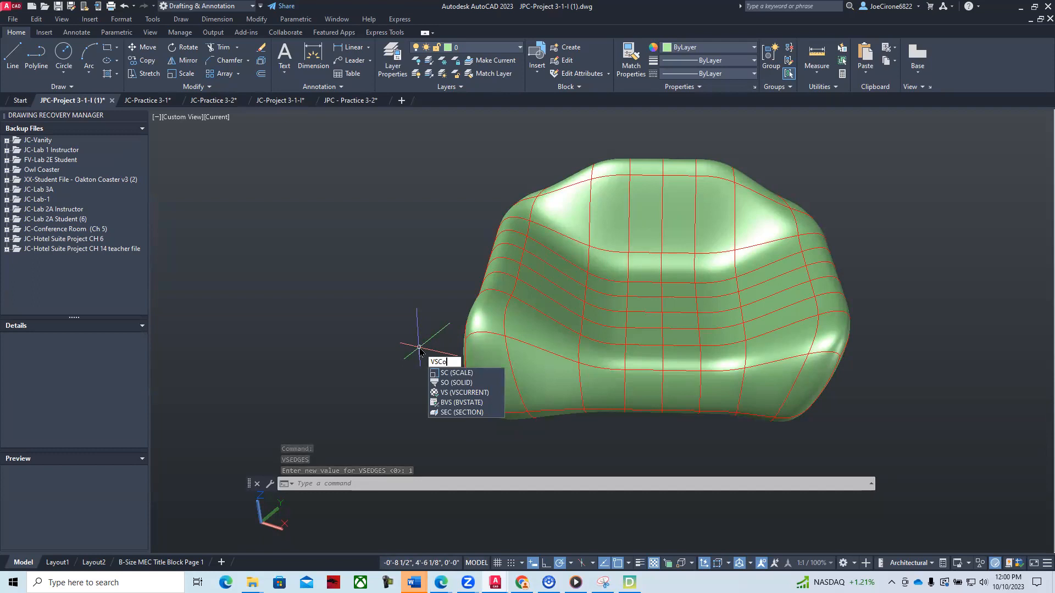
type("lor")
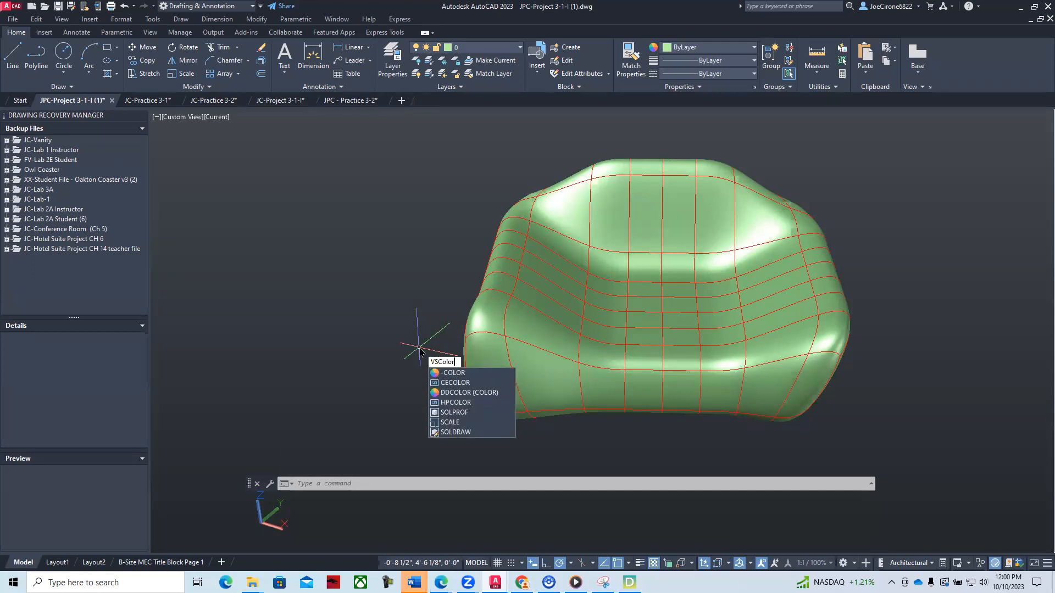
Step: Return to the PDF chapter and read about Mesh Primitive Options, subobjects and gizmo, and mesh smoothness, up to Practice 3-1
left_click(1021, 12)
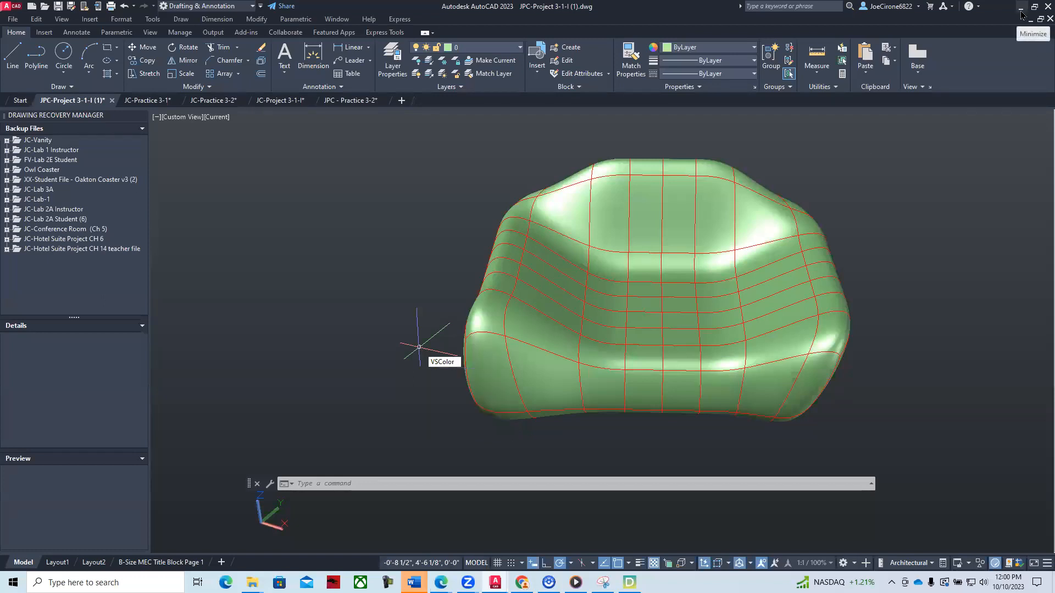
scroll(610, 324, "down", 3)
scroll(611, 326, "down", 12)
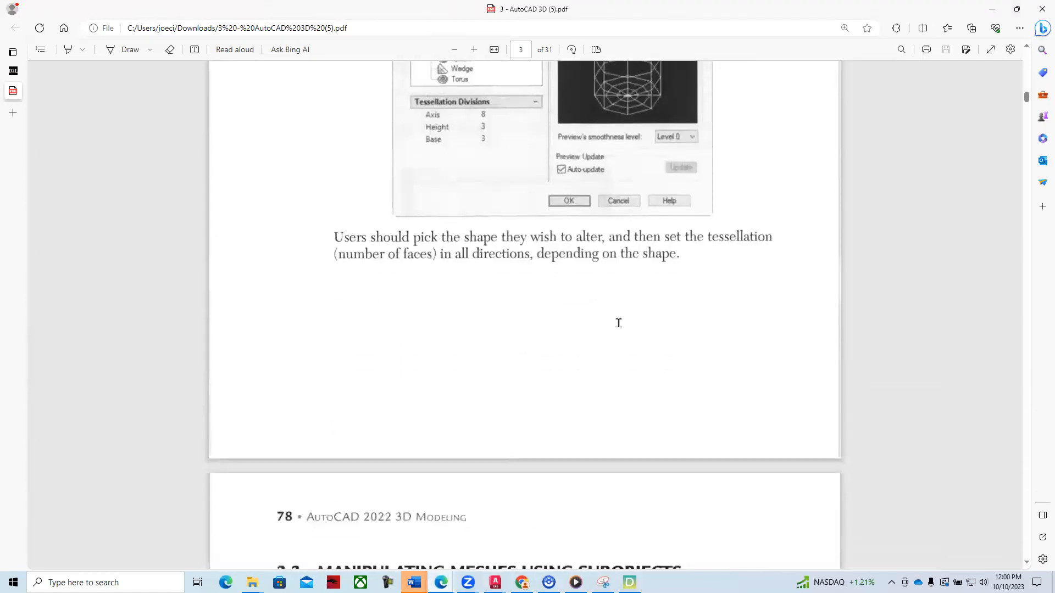
scroll(618, 323, "up", 3)
scroll(618, 323, "up", 3)
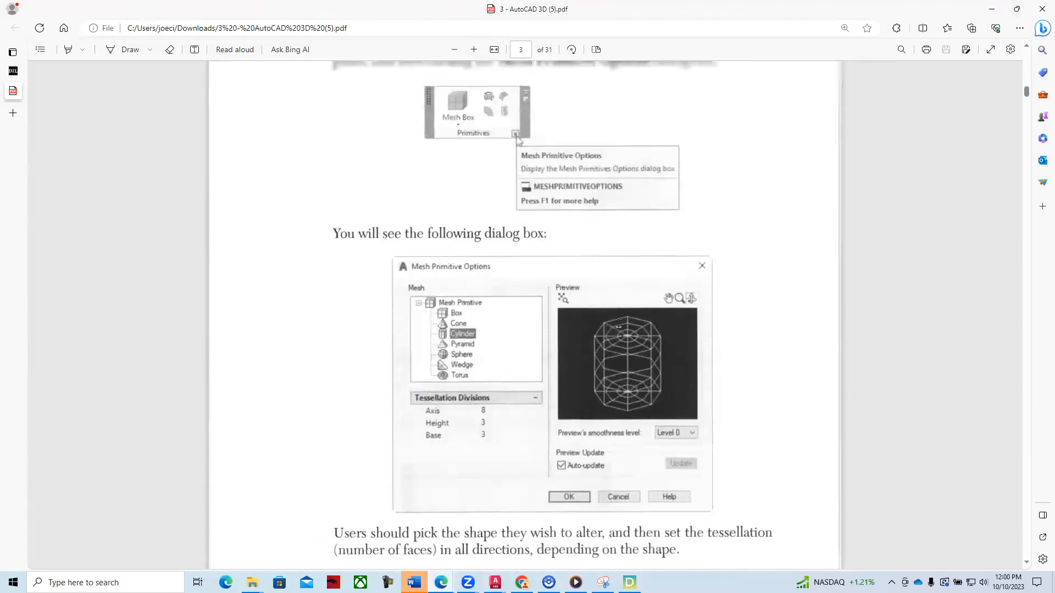
scroll(619, 323, "down", 3)
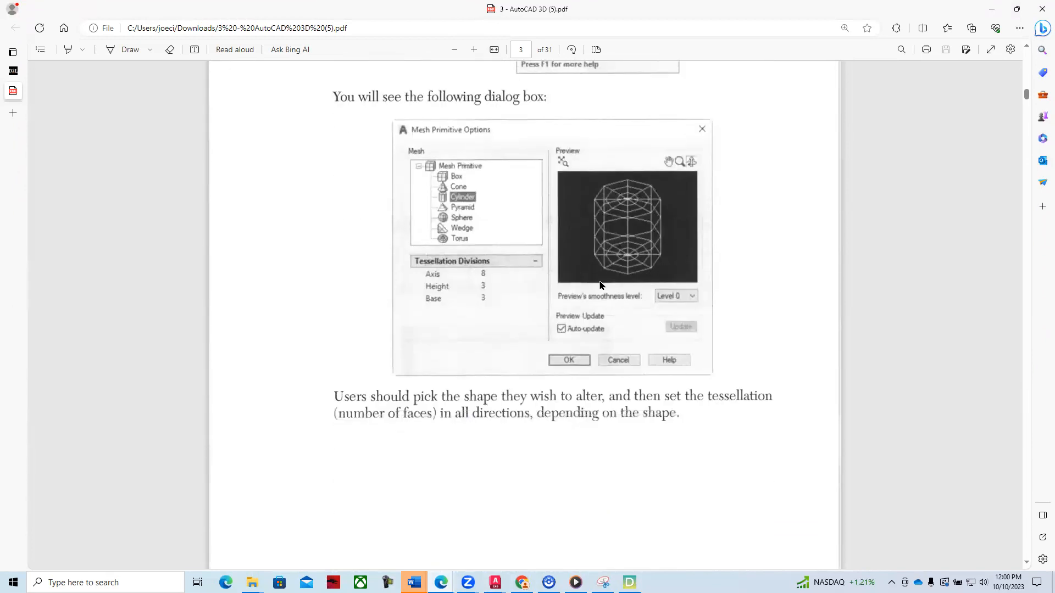
scroll(599, 272, "down", 1)
scroll(598, 268, "down", 9)
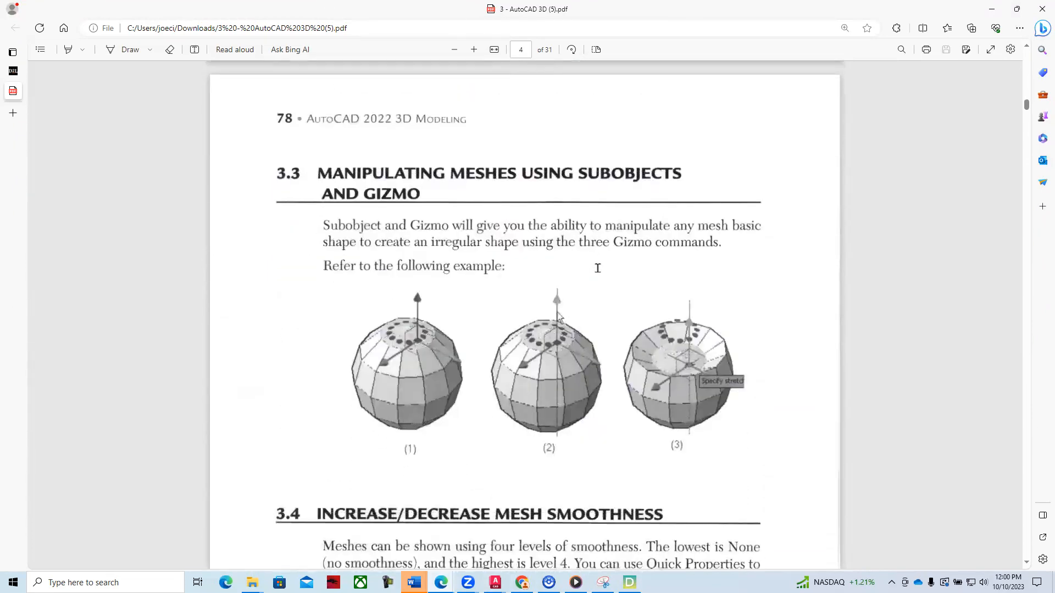
scroll(597, 268, "down", 3)
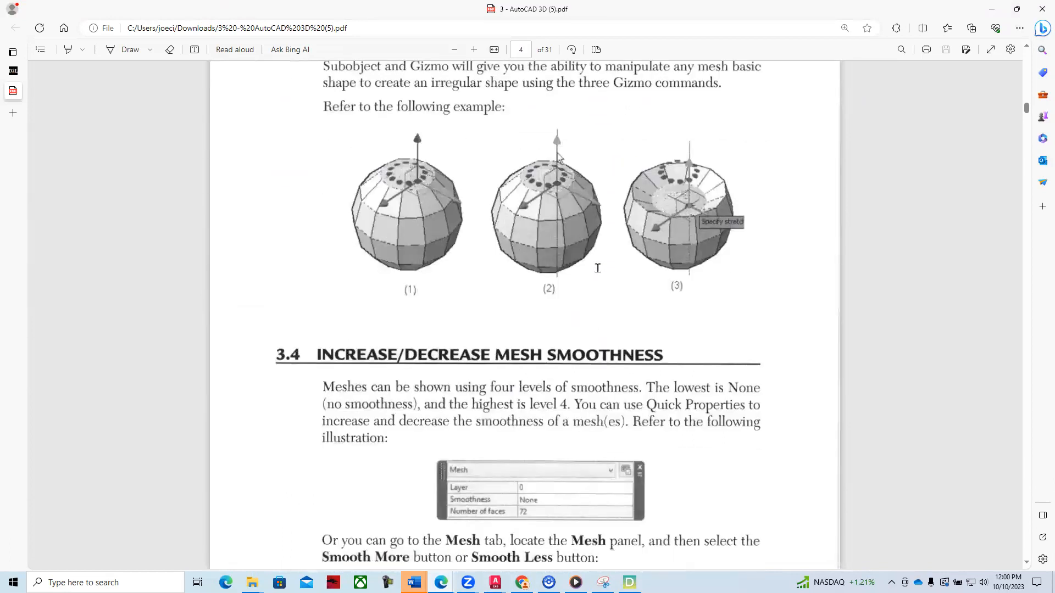
scroll(598, 268, "down", 7)
scroll(598, 268, "down", 6)
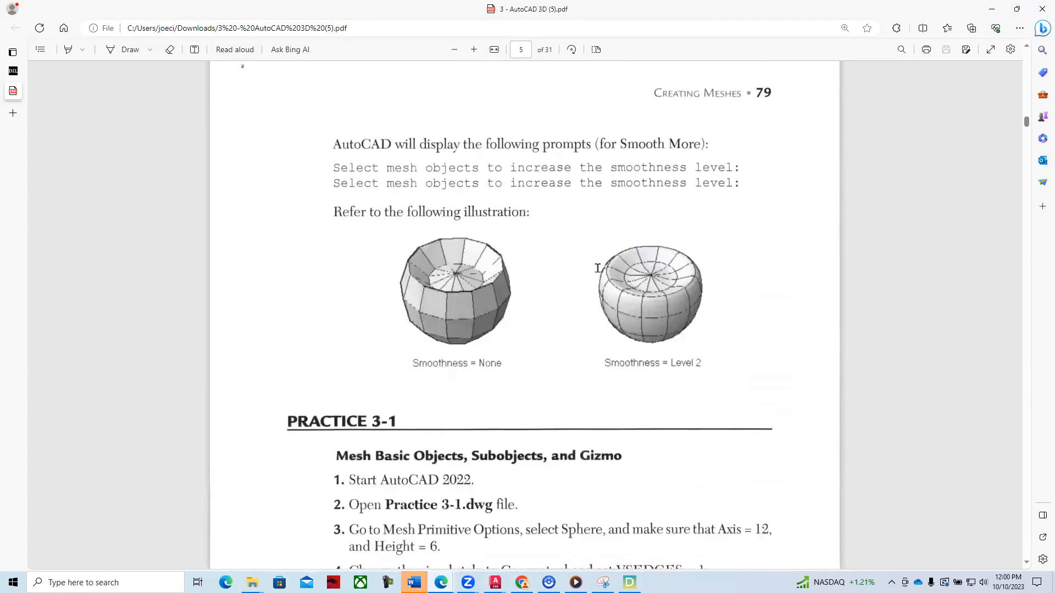
Step: Read through the Practice 3-1 instructions on mesh basic objects, subobjects and gizmo, up to step 15
scroll(598, 268, "down", 4)
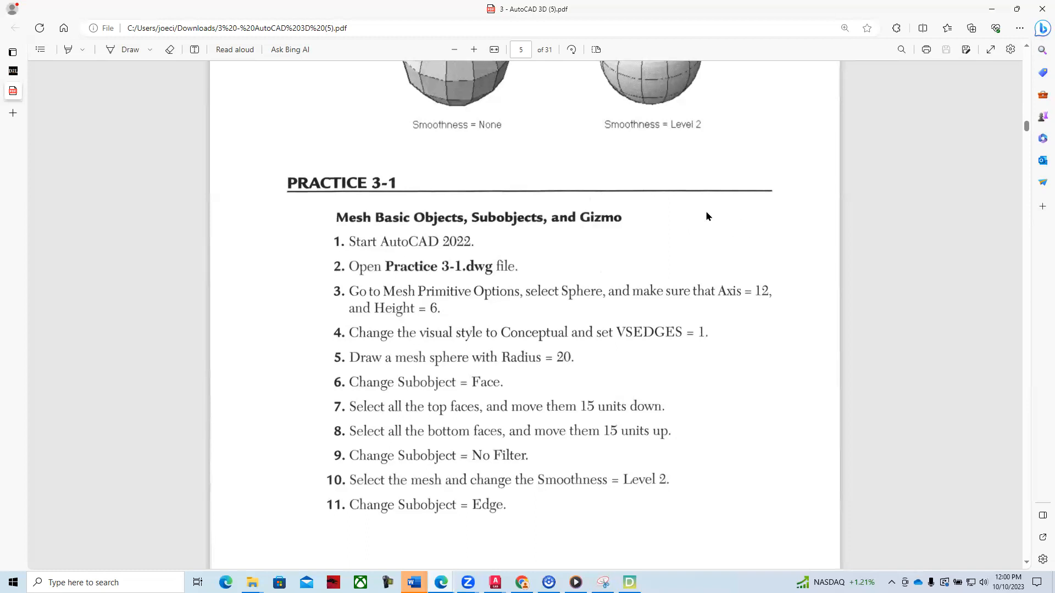
scroll(706, 225, "up", 3)
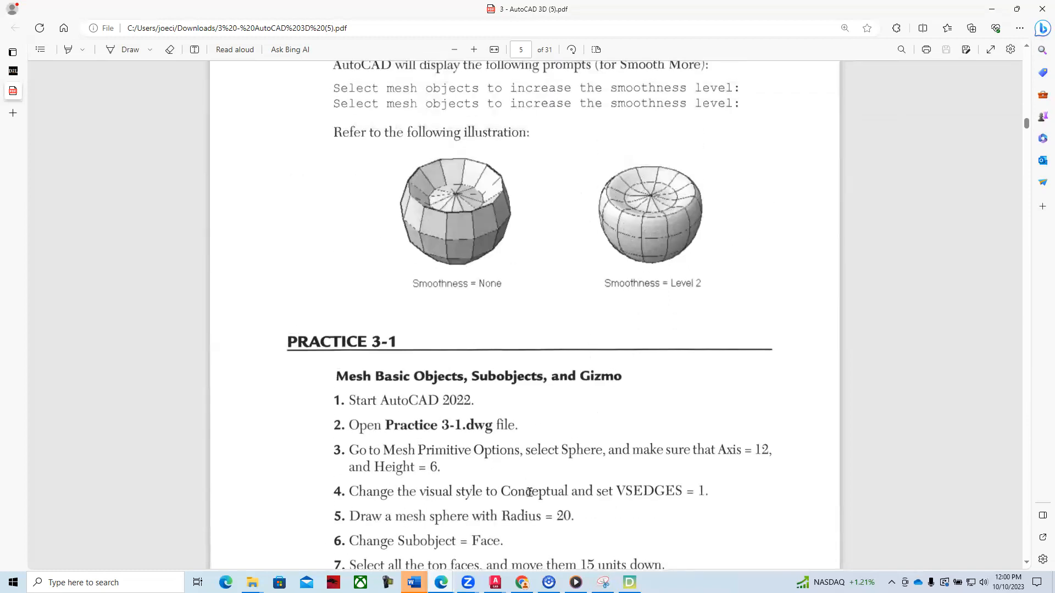
scroll(531, 496, "down", 12)
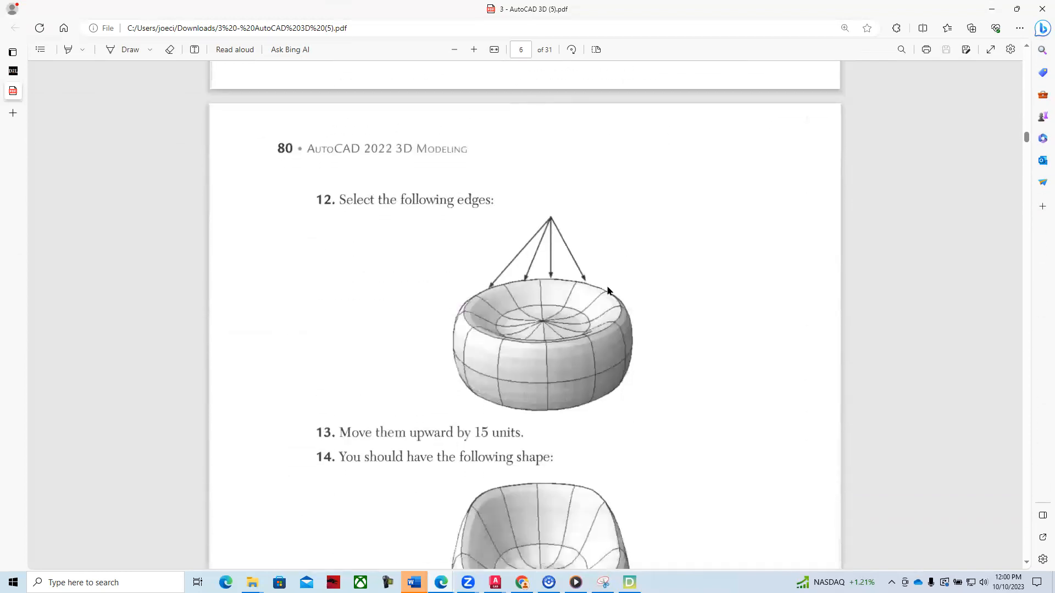
scroll(550, 308, "down", 3)
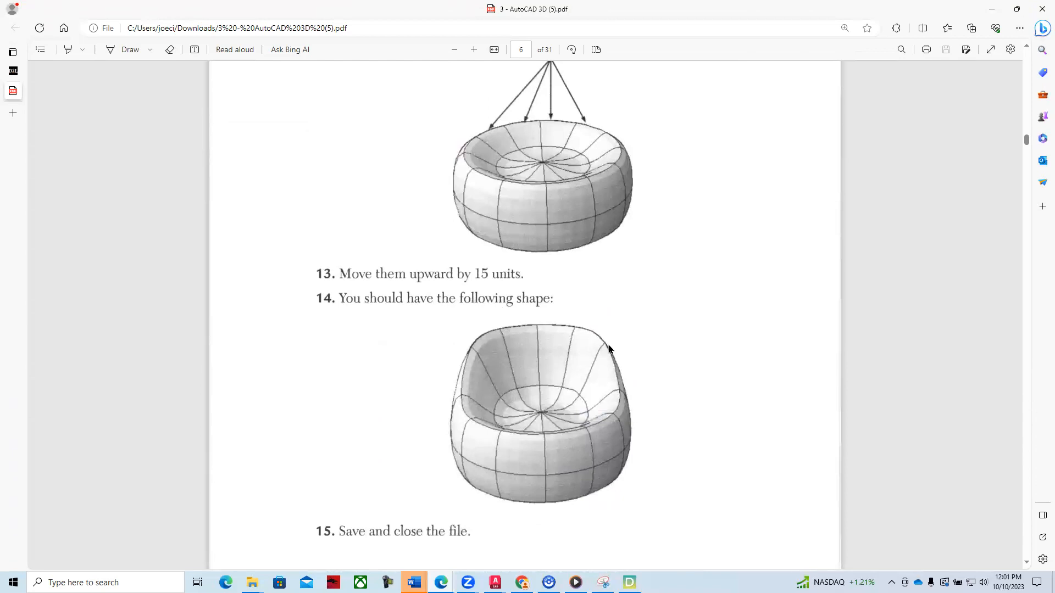
Step: Open the CAD 118 Module 4 1 video from the course homepage and show it full screen
left_click(14, 71)
scroll(354, 341, "up", 3)
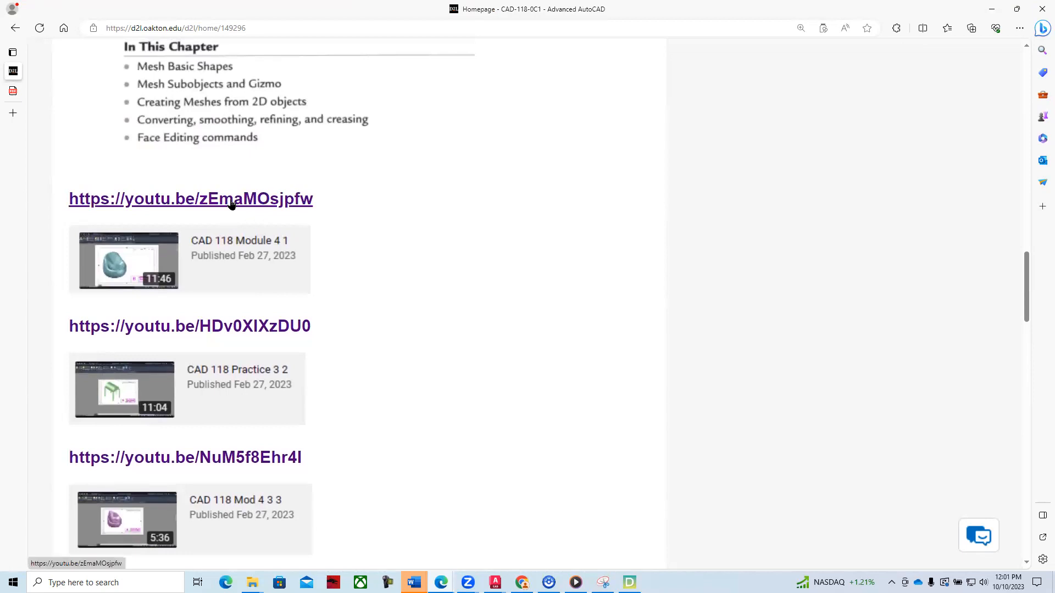
left_click(231, 200)
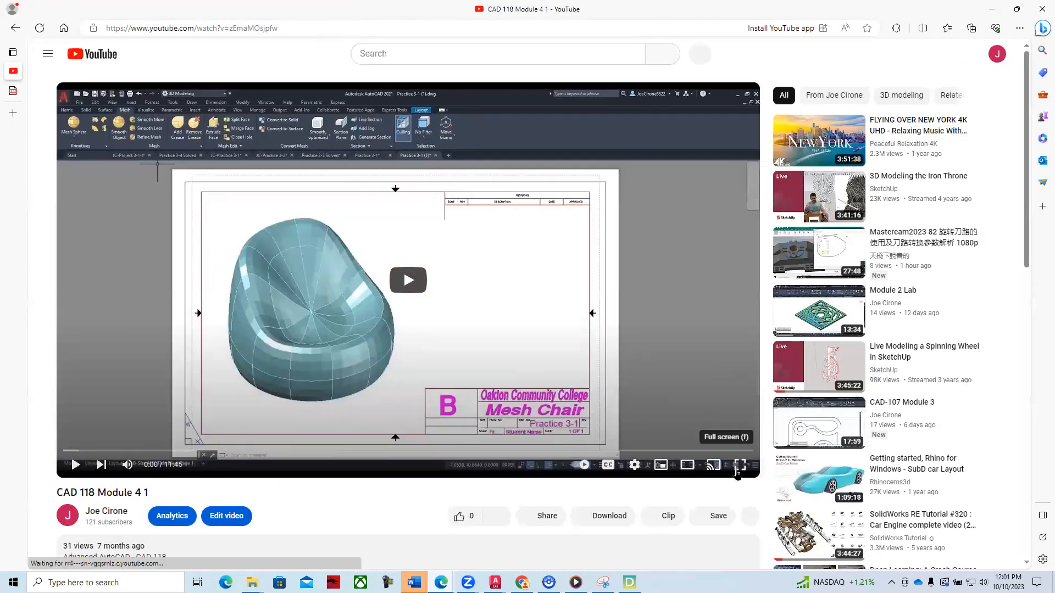
left_click(740, 465)
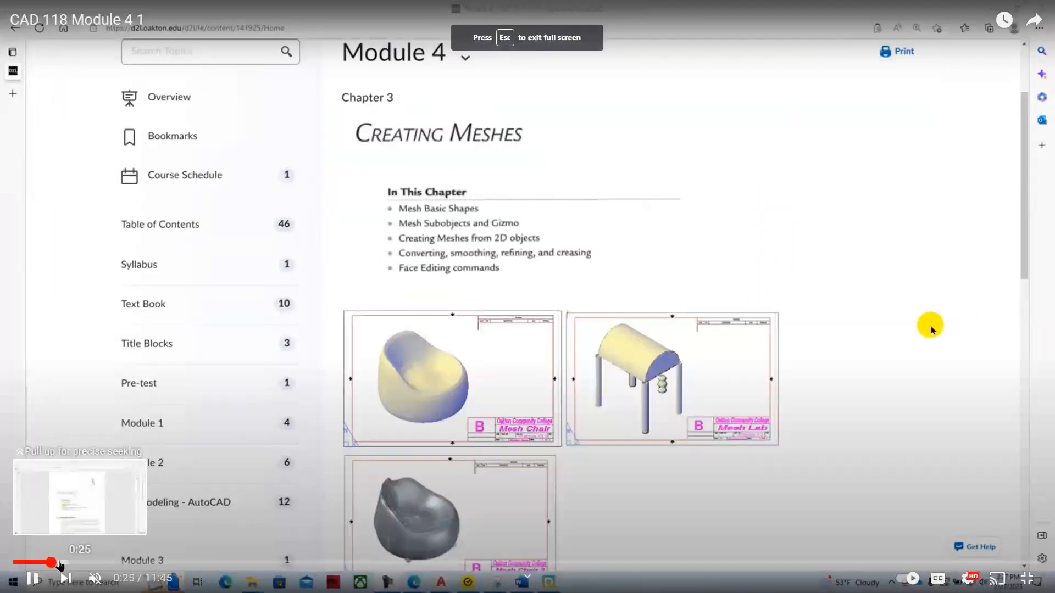
Step: Skim the video's first half, covering the chapter introduction, the radius 20 mesh sphere and the moved top faces
left_click(51, 564)
left_click(87, 563)
left_click(166, 565)
left_click(201, 563)
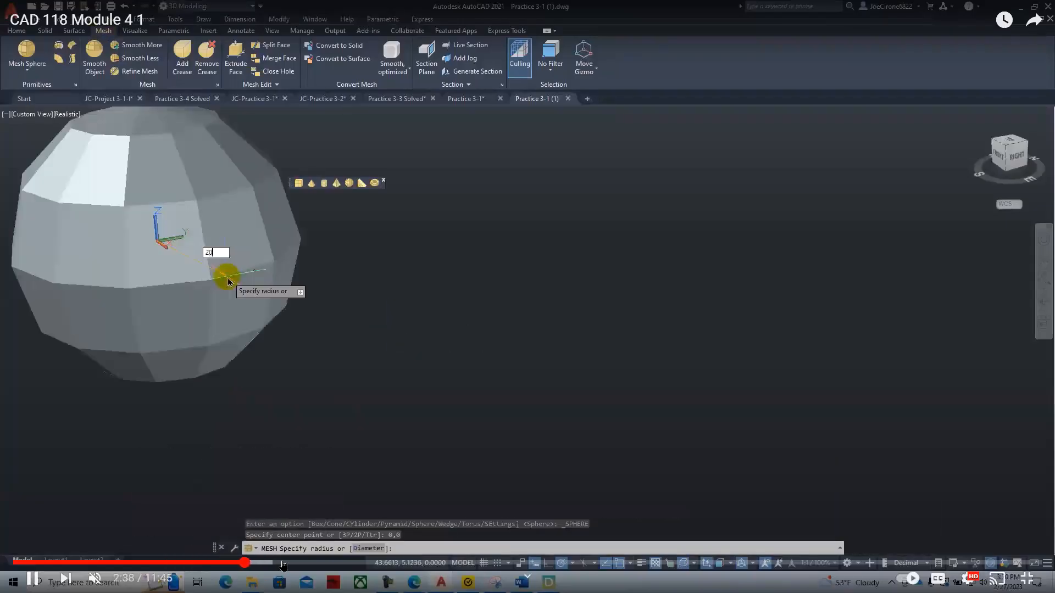
left_click_drag(290, 568, 443, 563)
left_click(474, 565)
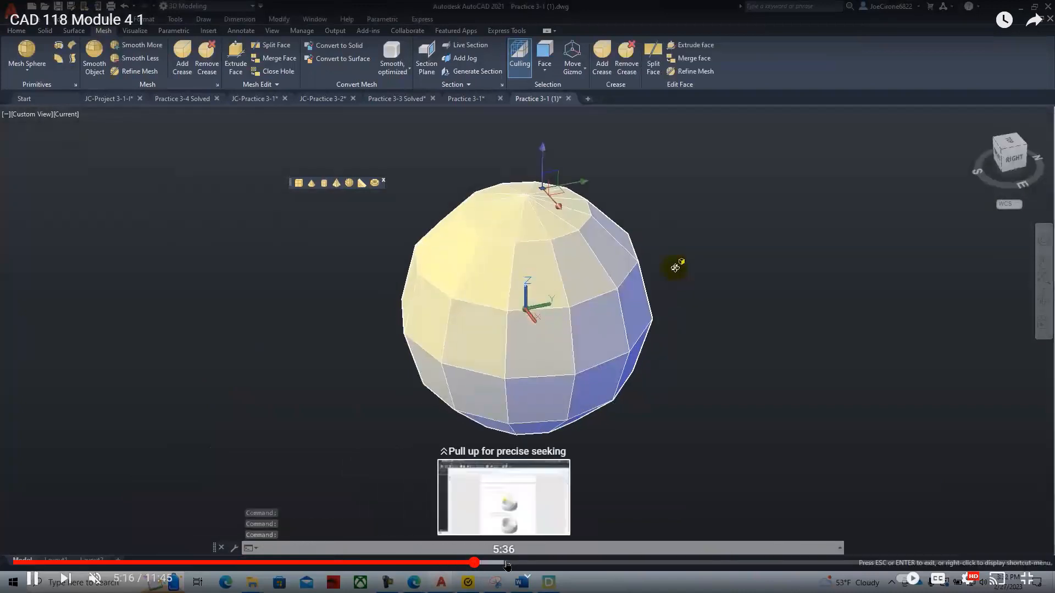
left_click(506, 566)
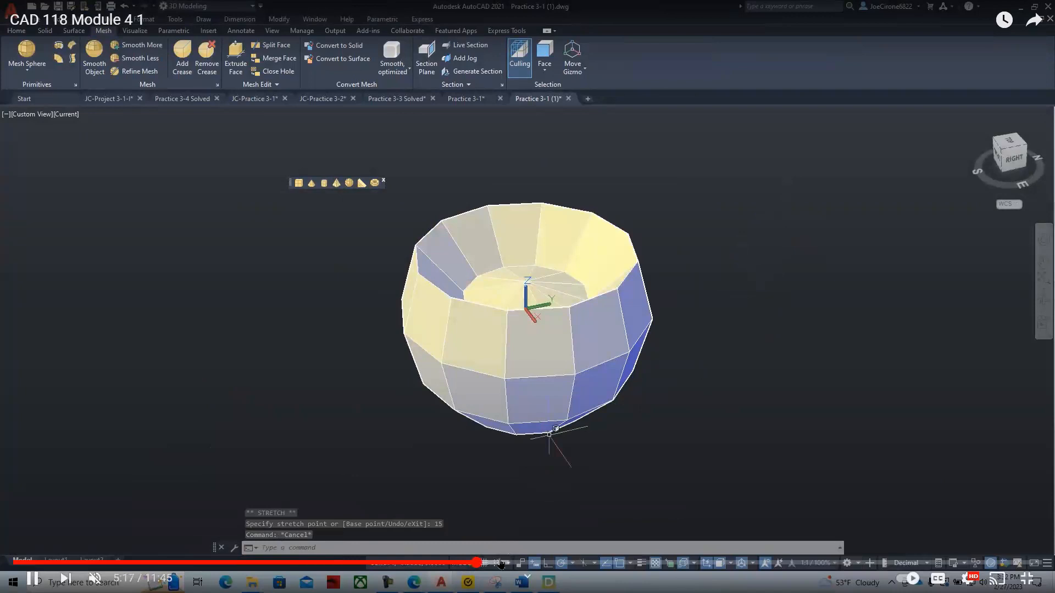
left_click_drag(505, 568, 571, 560)
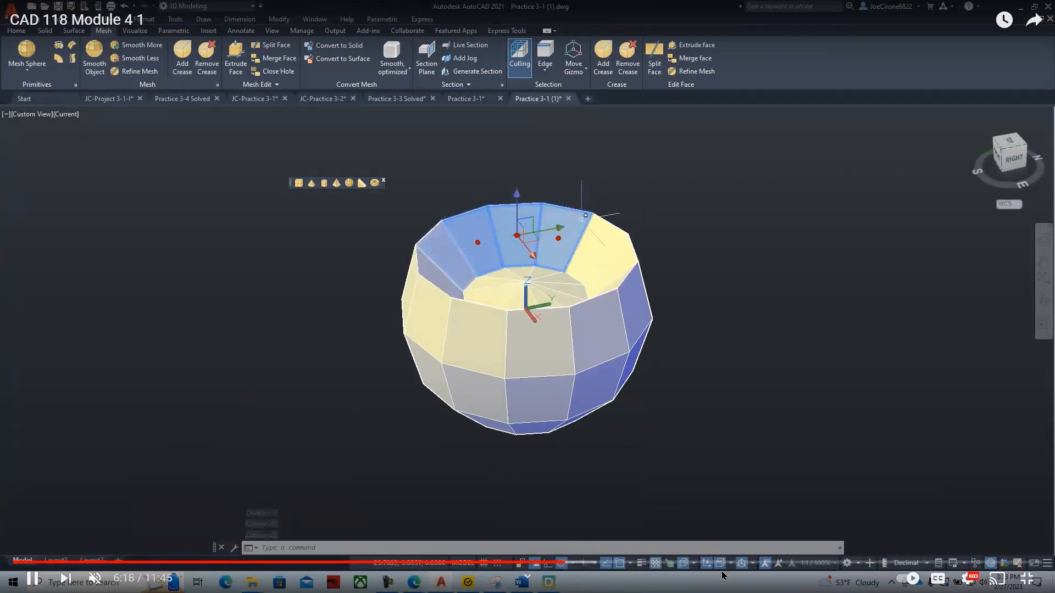
Step: Skip ahead through the video's raised chair back, smoothed mesh chair and title block layout
left_click(594, 563)
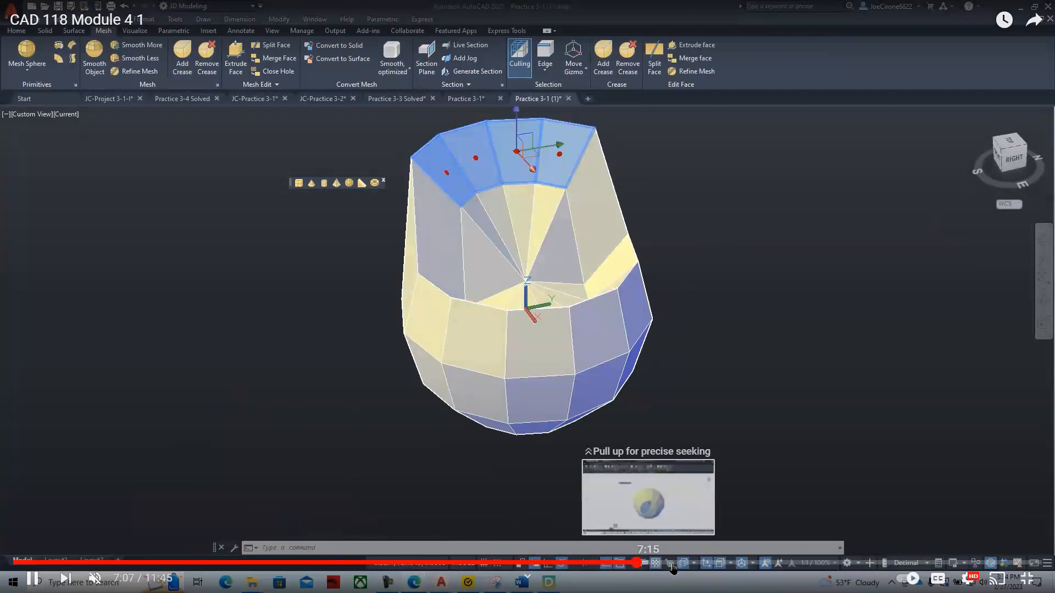
left_click(677, 564)
left_click(694, 564)
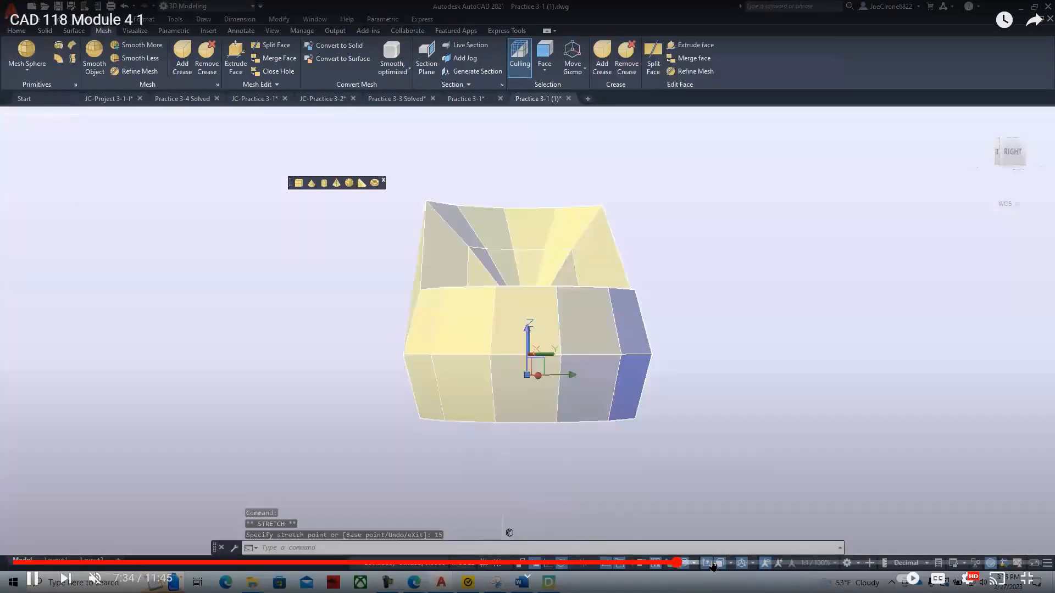
left_click(743, 564)
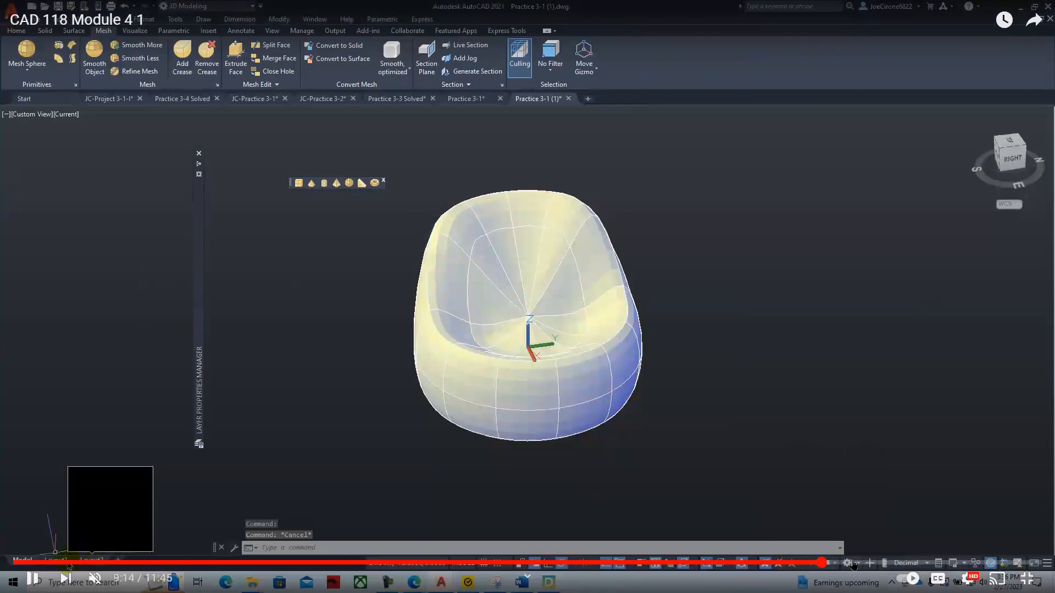
left_click(879, 564)
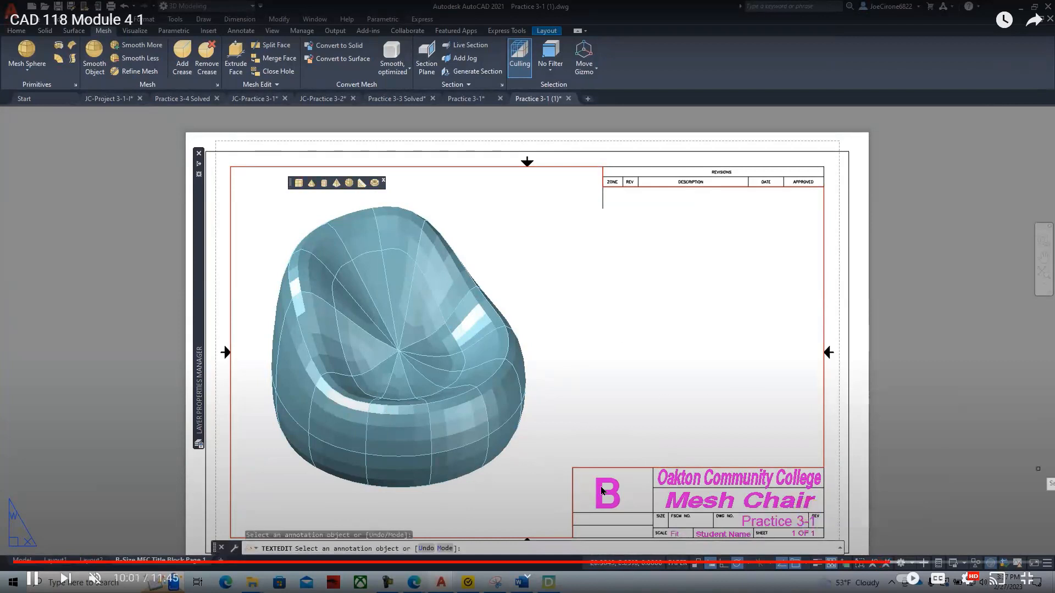
left_click(929, 563)
left_click(958, 564)
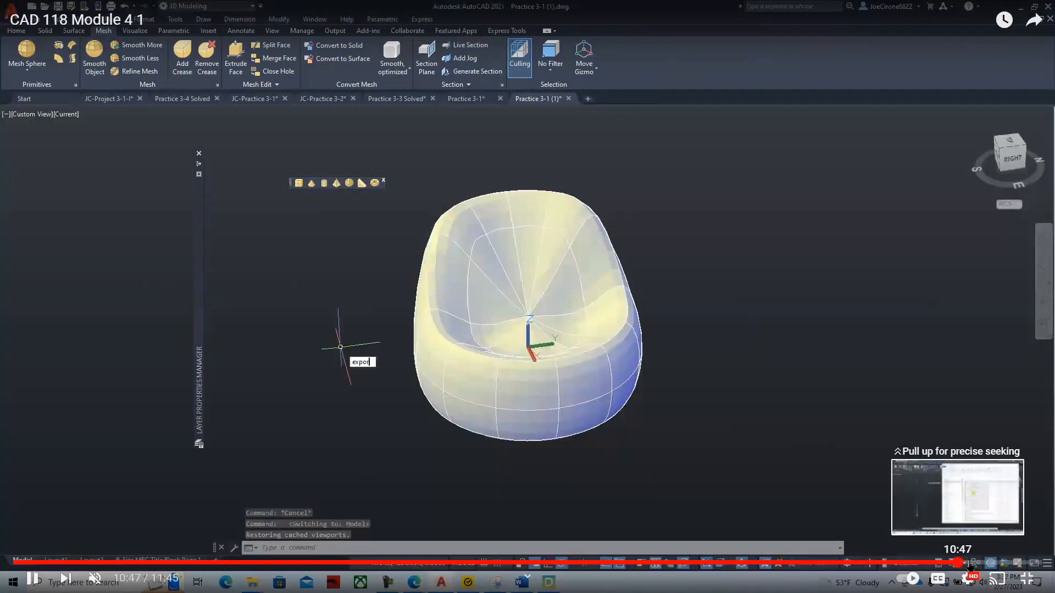
Step: Skip to the video's 3D slicer section, pause it, and move on to the closing Mesh Chair layout
left_click(971, 564)
left_click(981, 564)
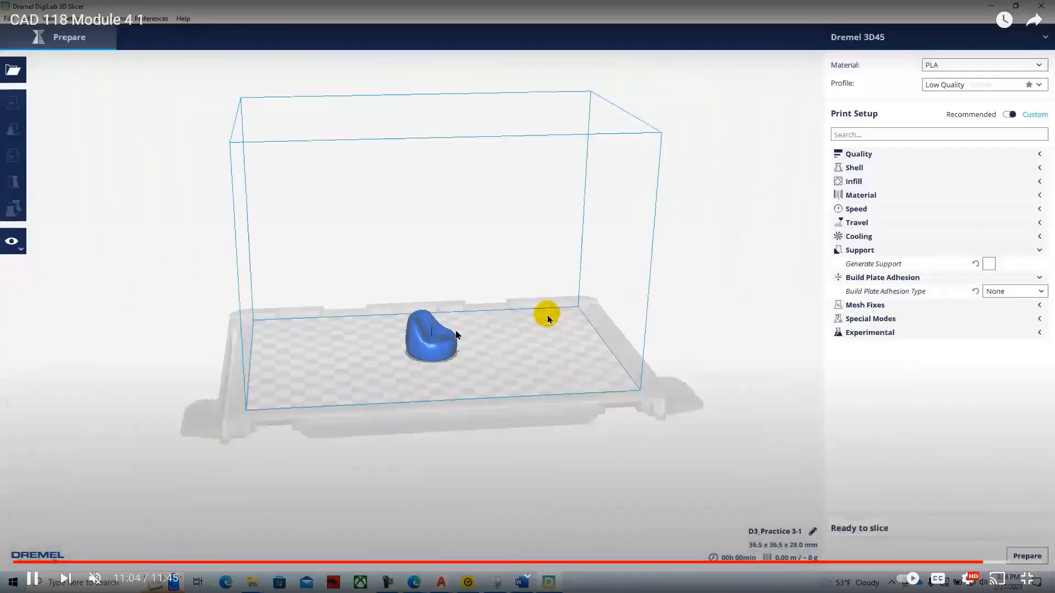
left_click(33, 579)
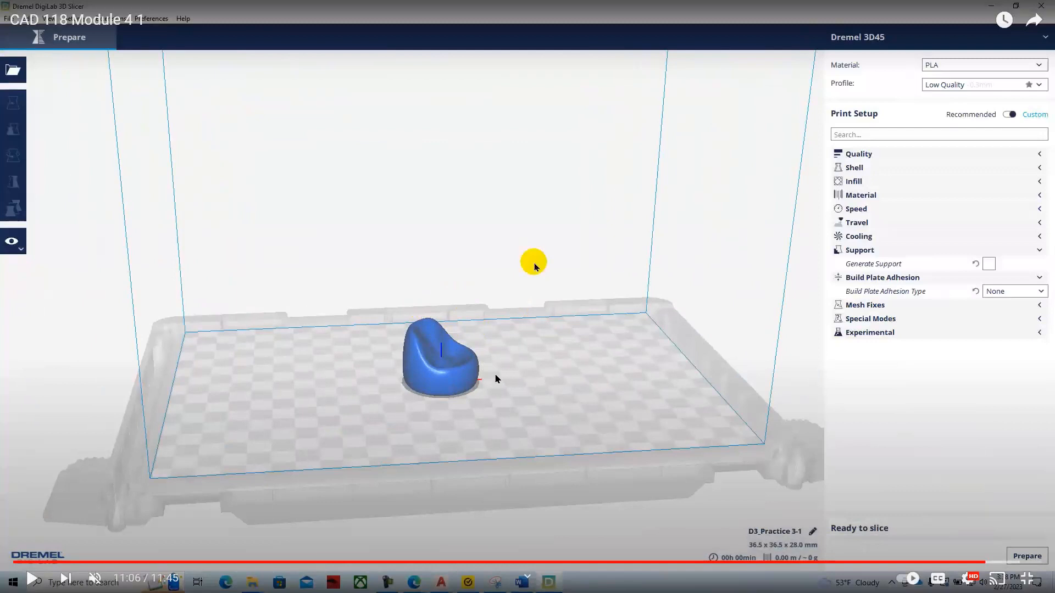
left_click_drag(996, 562, 1038, 568)
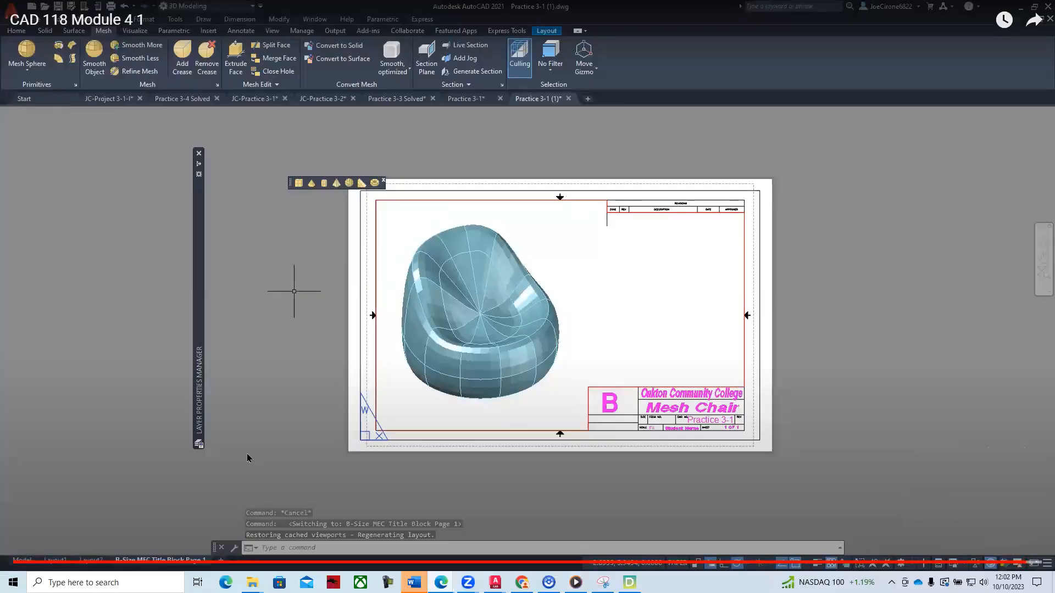
Step: Leave the full-screen video and return to the CAD-118-0C1 course site to open its Content area
key("Escape")
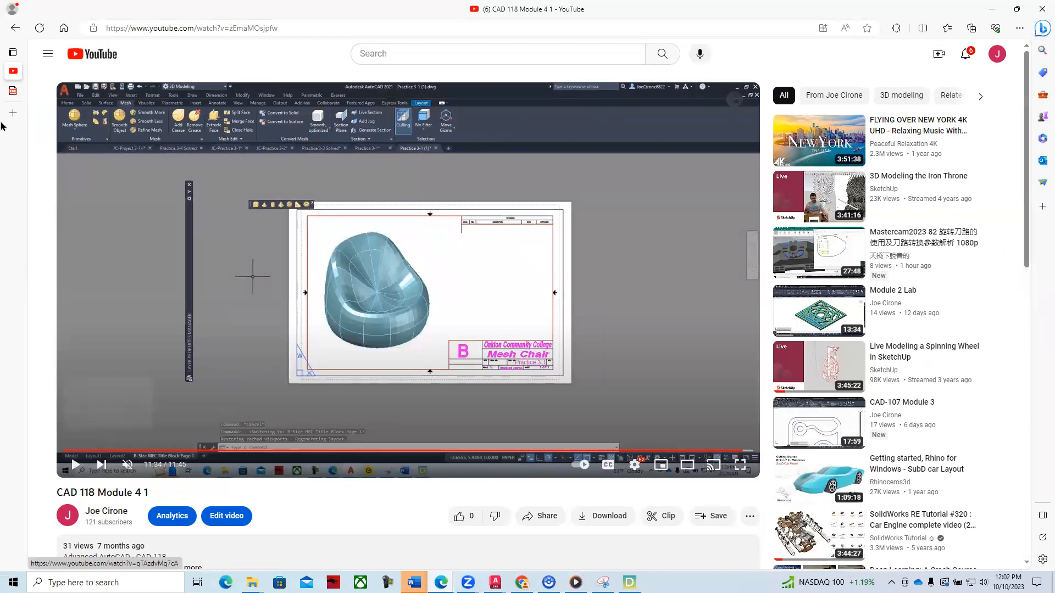
left_click(14, 27)
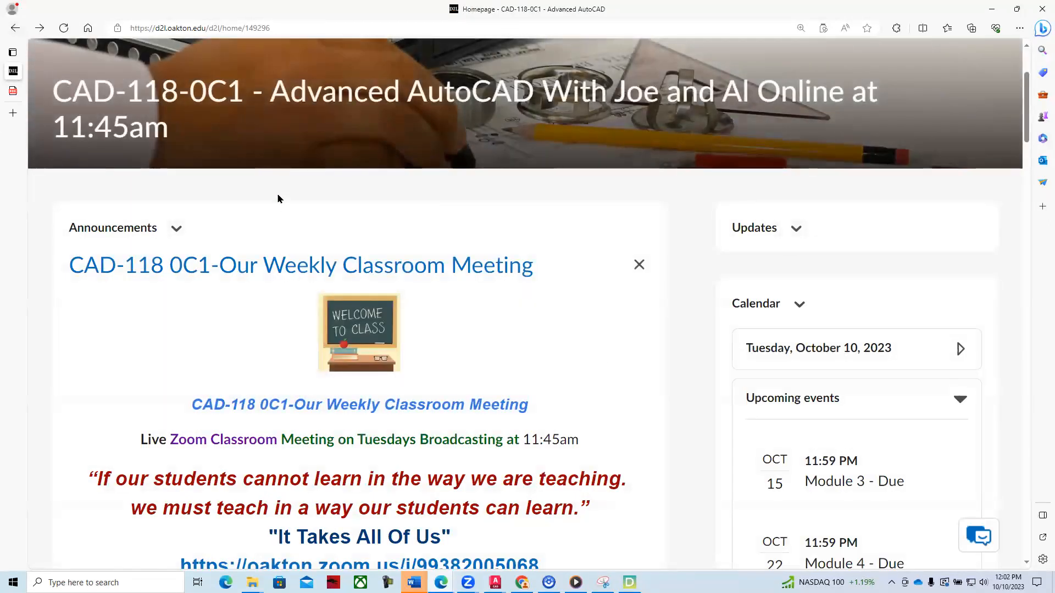
scroll(271, 233, "up", 3)
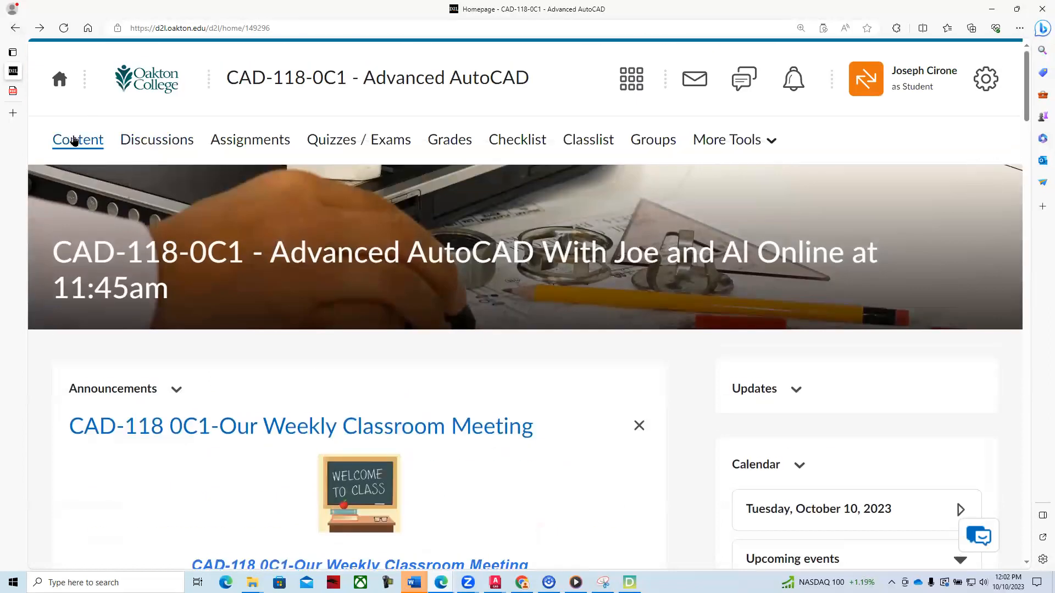
left_click(75, 141)
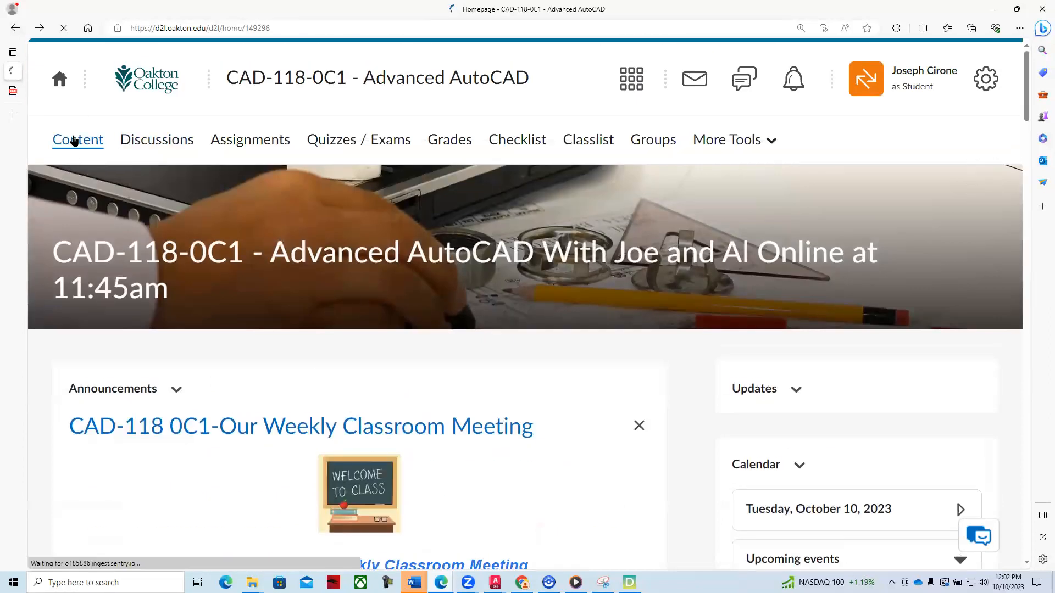
Step: Review the Module 4 page, including the required mesh drawings, submission instructions, student practice files and teacher videos
scroll(501, 254, "down", 4)
scroll(564, 278, "down", 6)
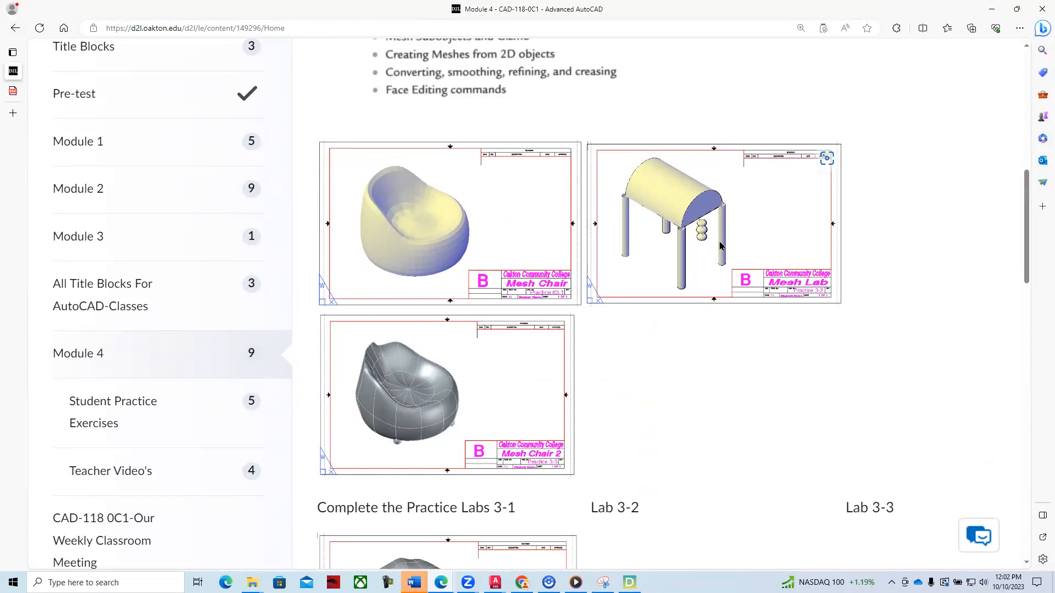
scroll(702, 254, "down", 3)
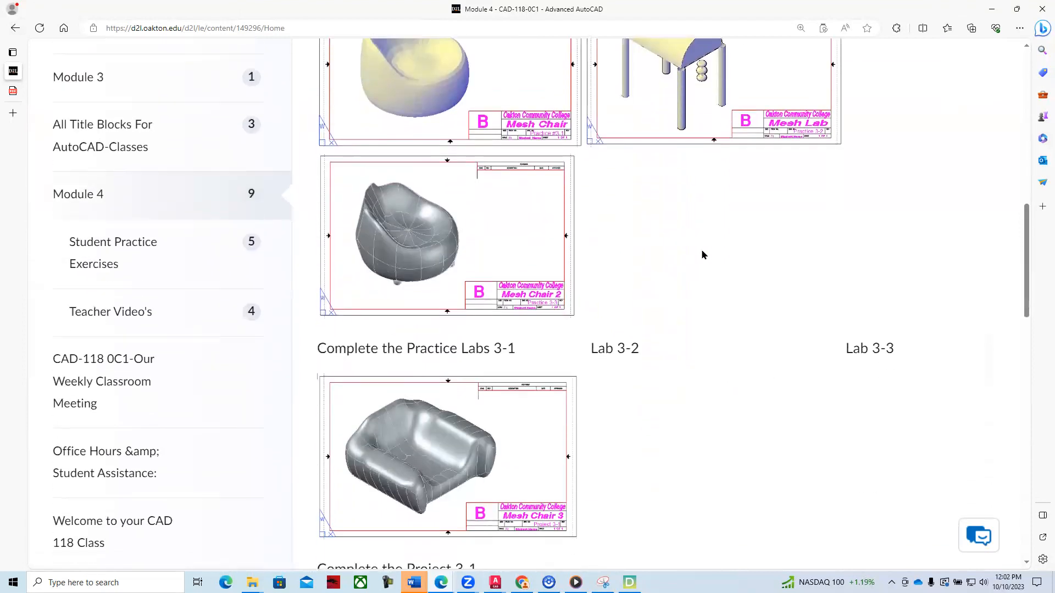
scroll(730, 249, "up", 3)
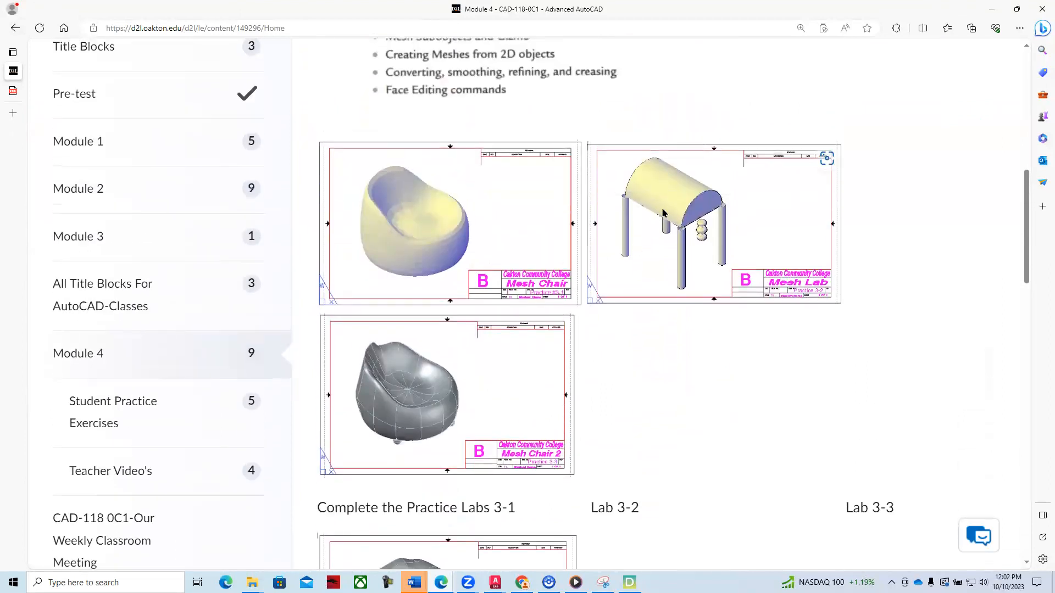
scroll(651, 243, "down", 3)
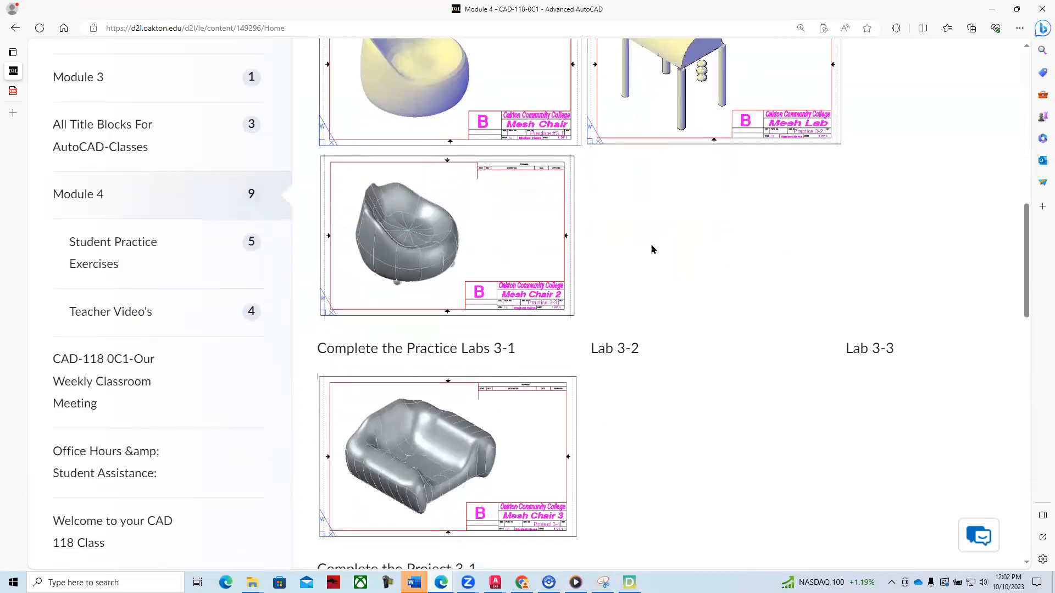
scroll(651, 250, "down", 6)
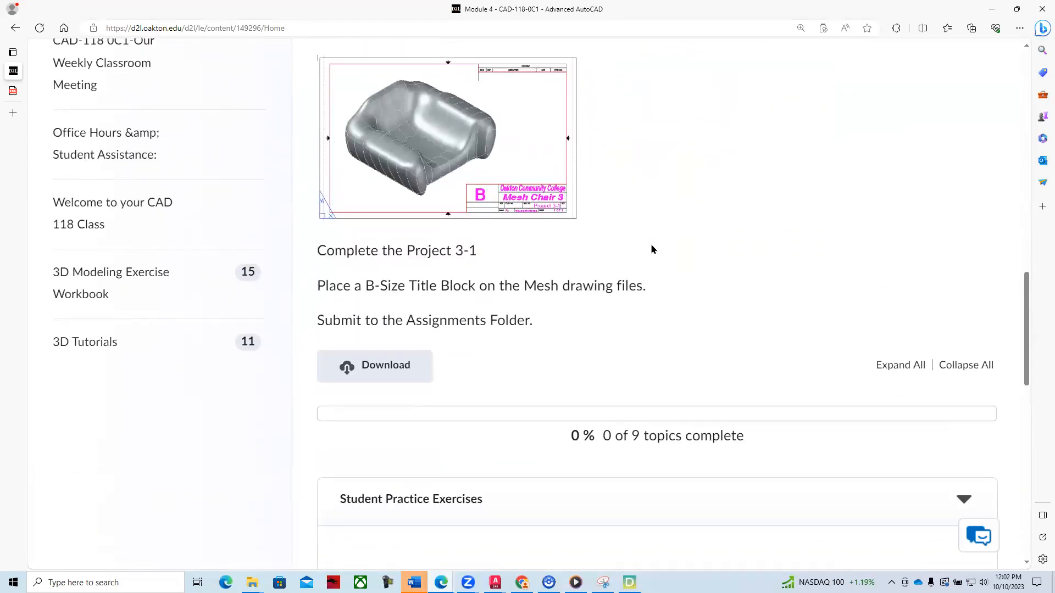
scroll(652, 250, "down", 10)
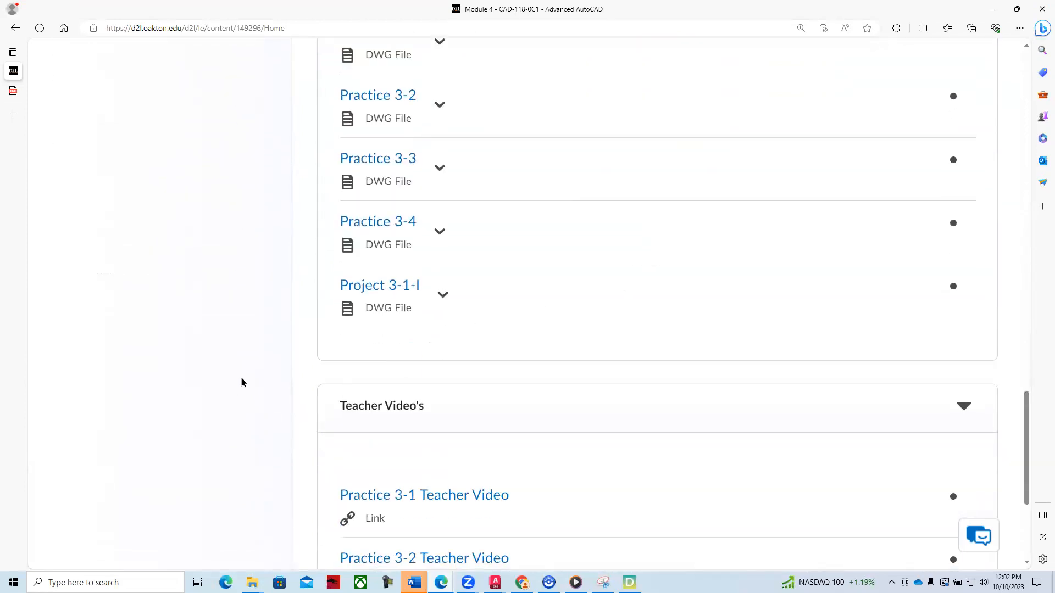
scroll(241, 378, "up", 4)
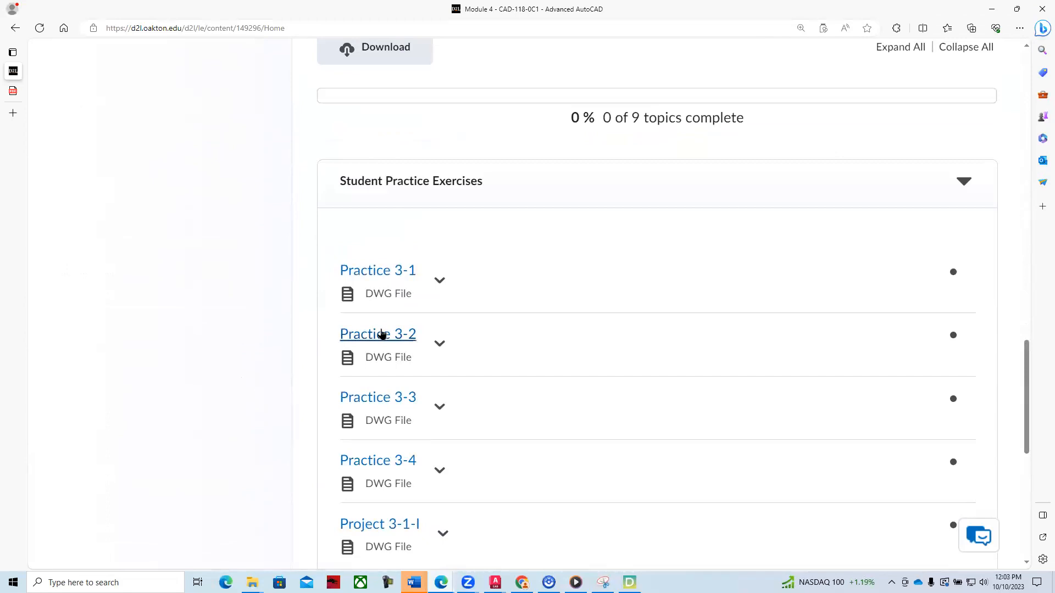
Step: Switch to AutoCAD's JPC - Practice 3-2.dwg drawing and show its mesh canopy model in model space
left_click(495, 583)
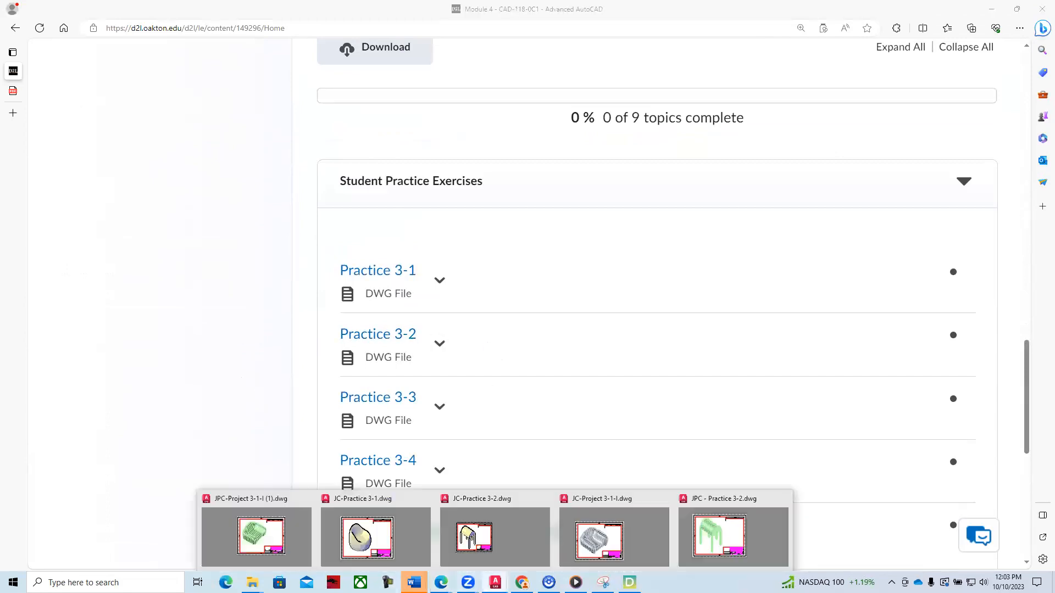
left_click(712, 536)
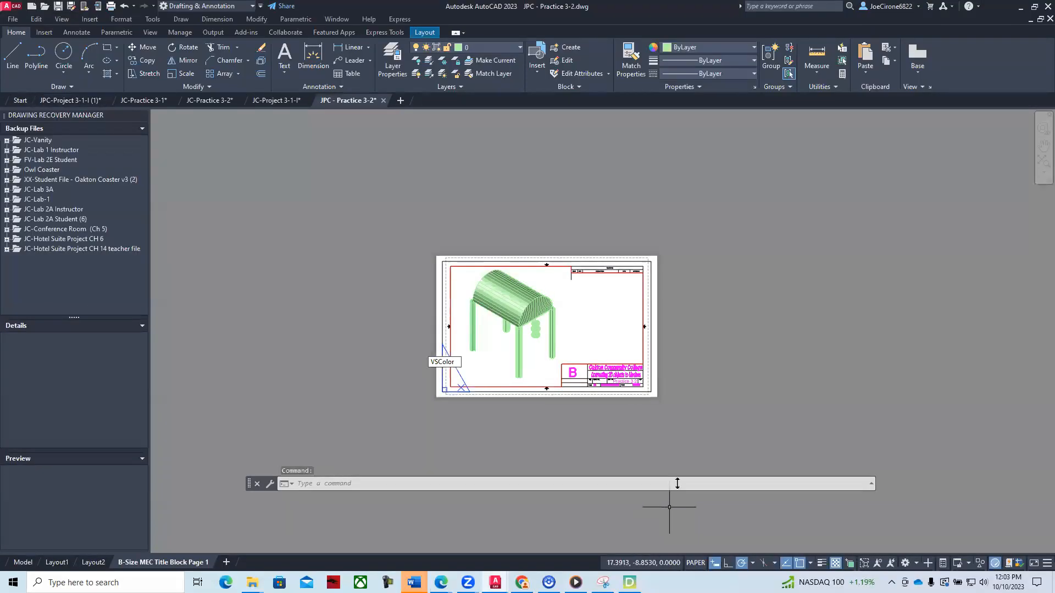
left_click(22, 562)
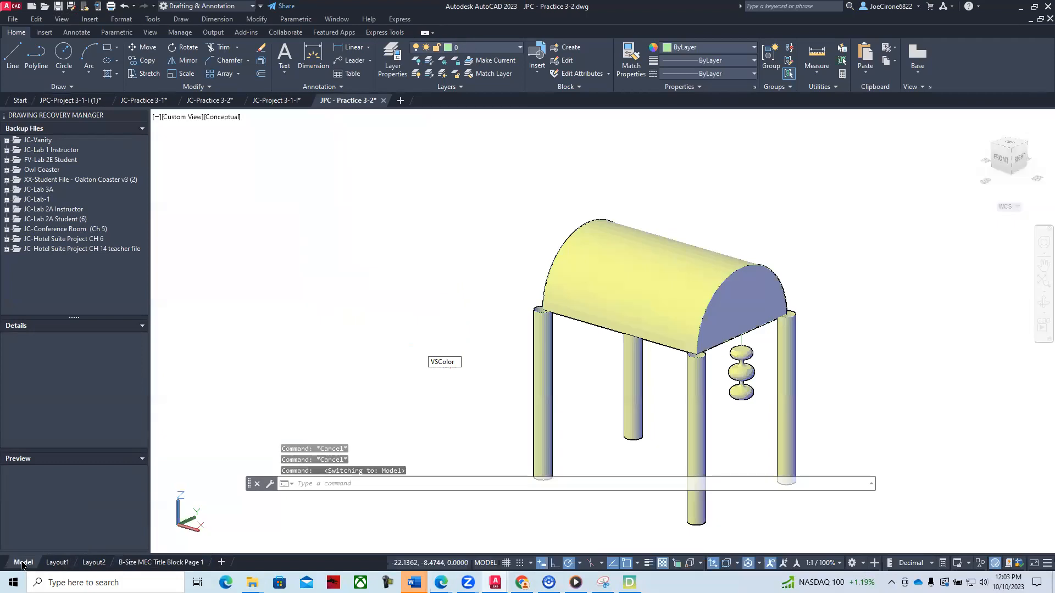
middle_click_drag(648, 353, 576, 295)
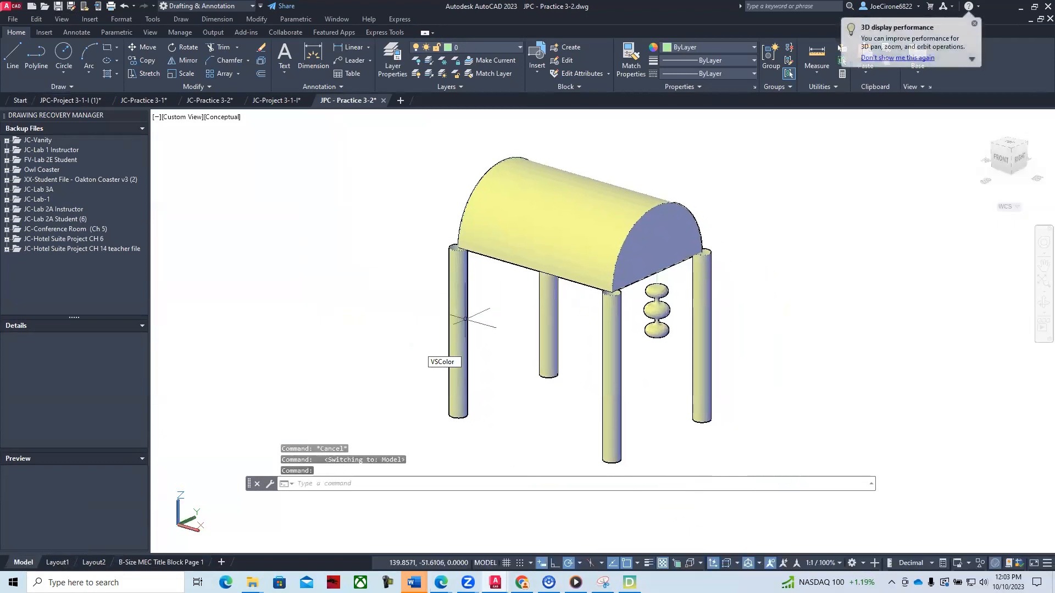
Step: Display the canopy model in the 2D Wireframe visual style and get a closer view of its mesh faces
left_click(227, 118)
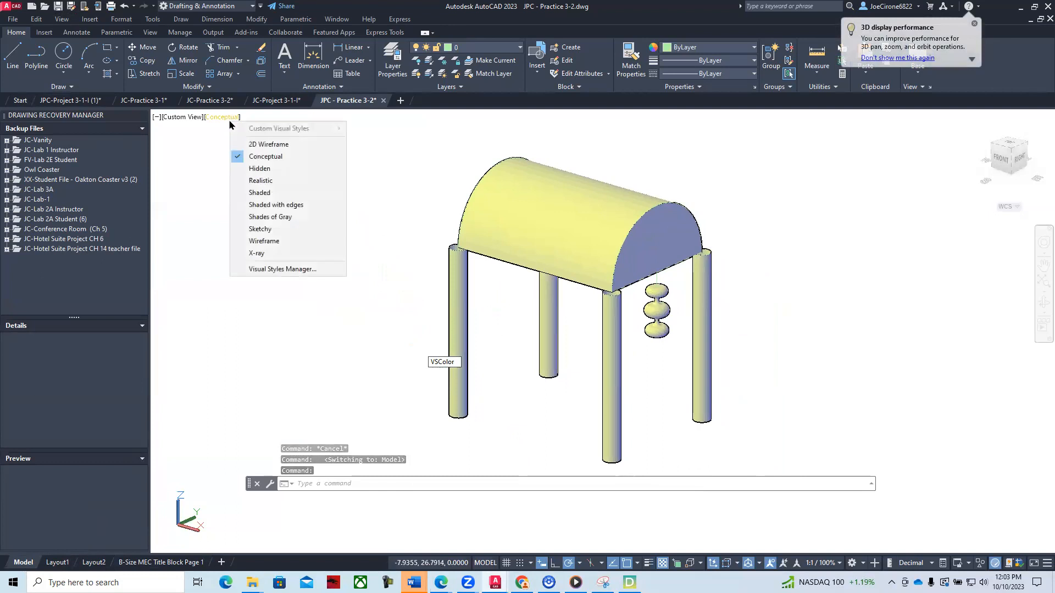
left_click(266, 146)
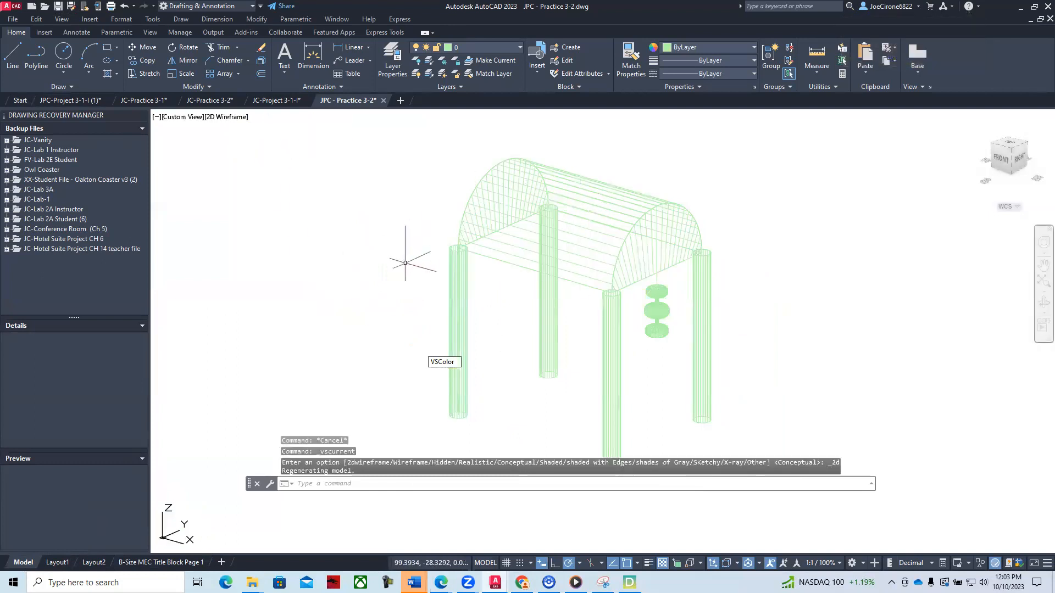
scroll(555, 272, "up", 3)
middle_click_drag(617, 252, 436, 417)
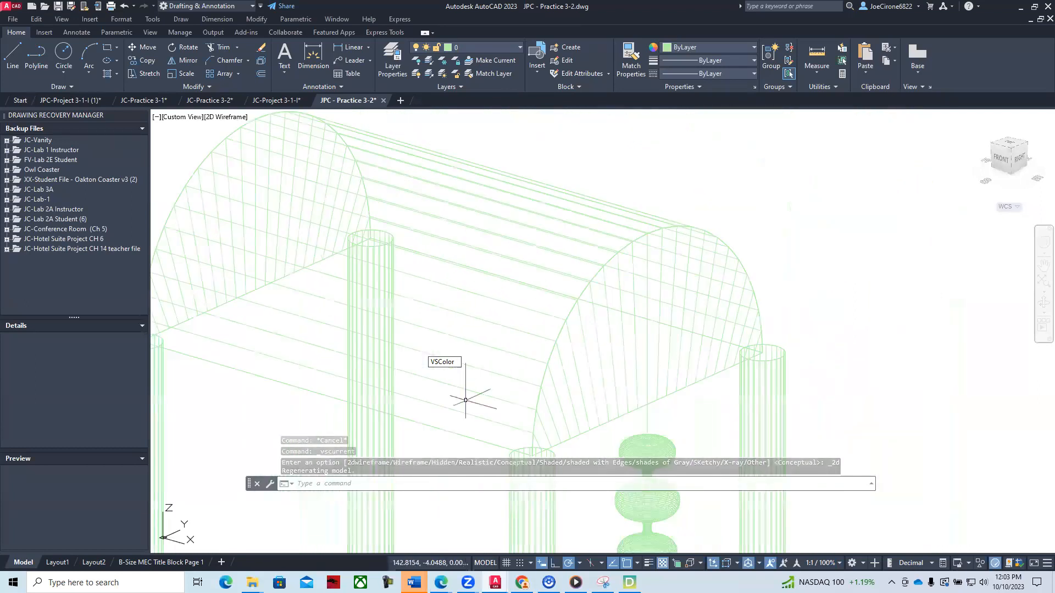
Step: Inspect the quick properties of the canopy's front semicircular end mesh, then deselect it and return to the whole model
left_click(611, 331)
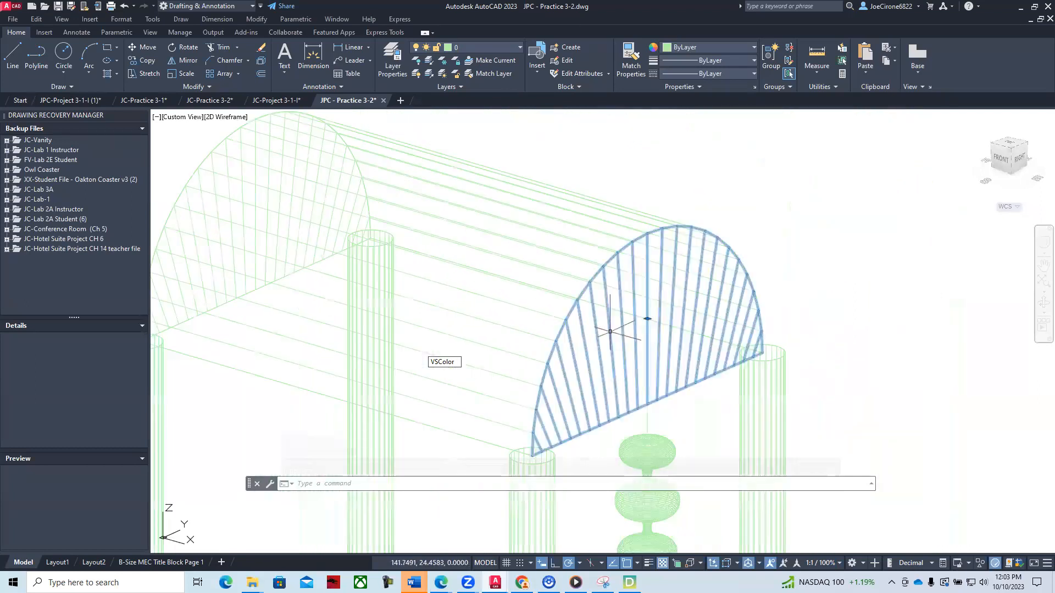
right_click(719, 297)
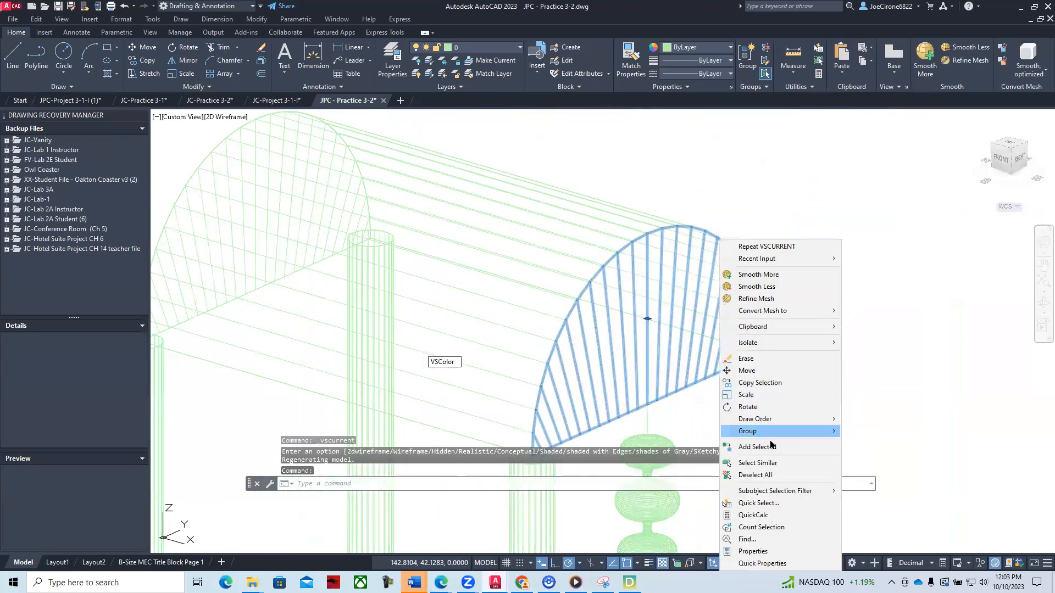
left_click(760, 563)
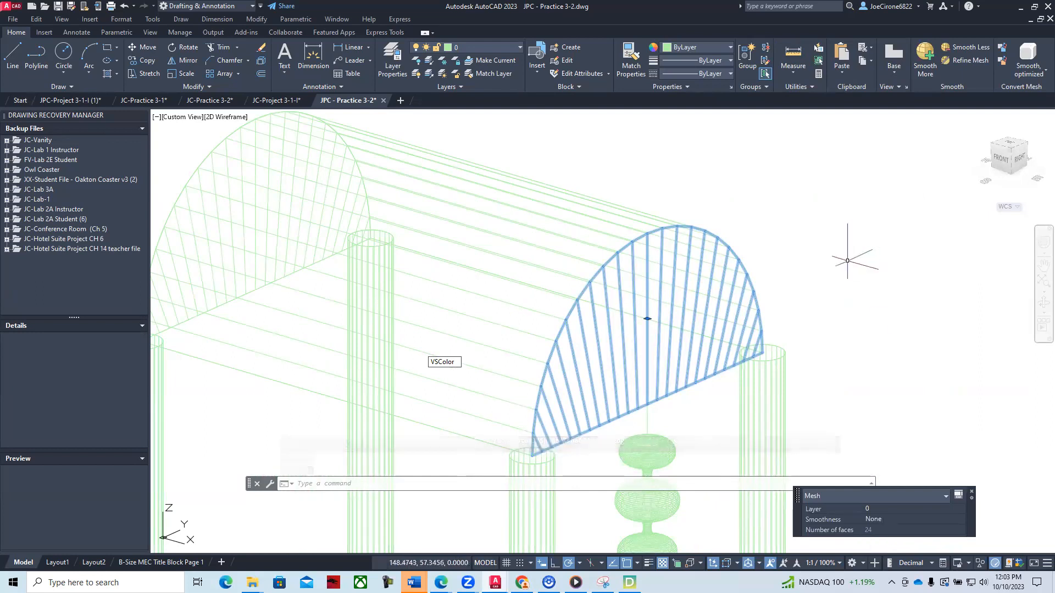
key("Escape")
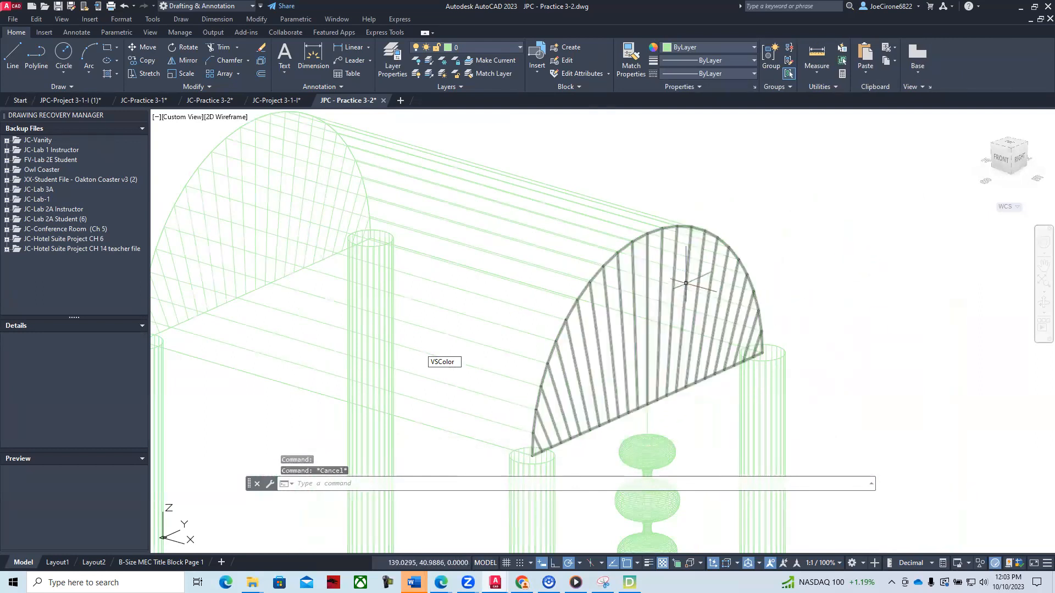
scroll(558, 253, "down", 6)
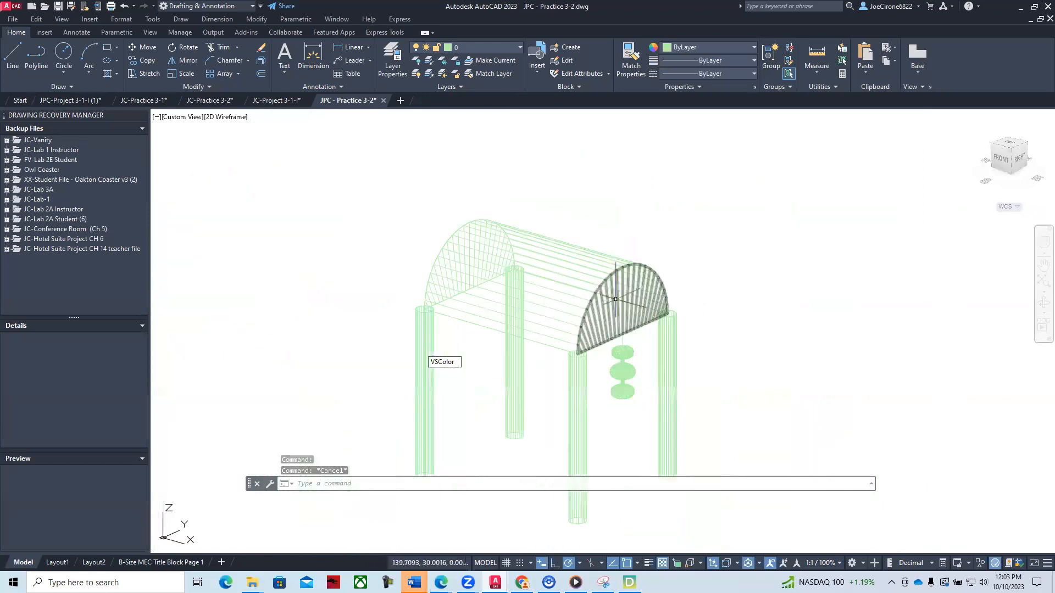
middle_click_drag(654, 289, 650, 242)
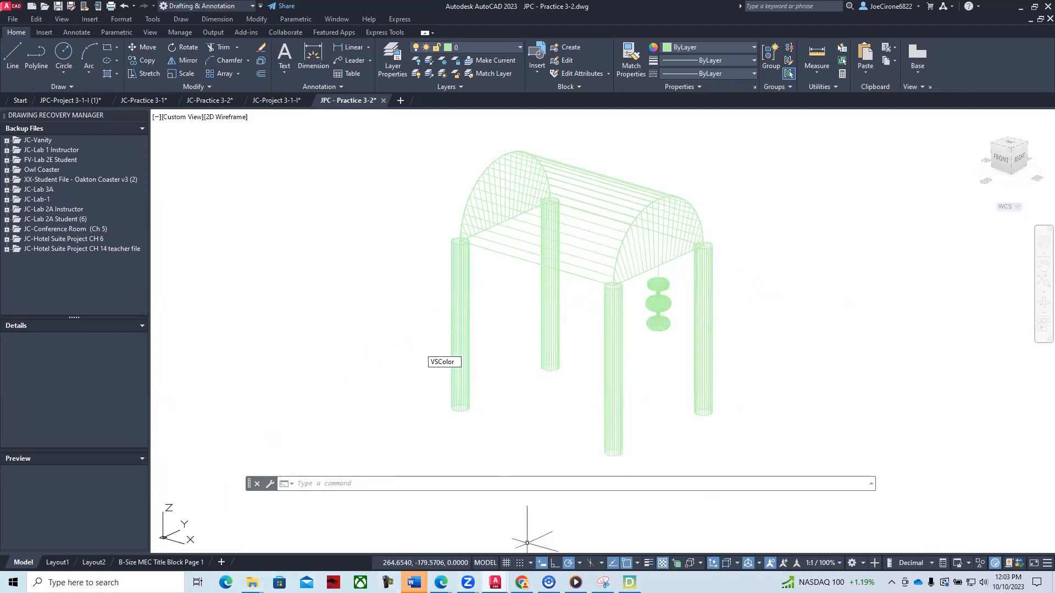
Step: Show the canopy model in the Conceptual visual style, then change it to X-ray
left_click(228, 117)
left_click(265, 157)
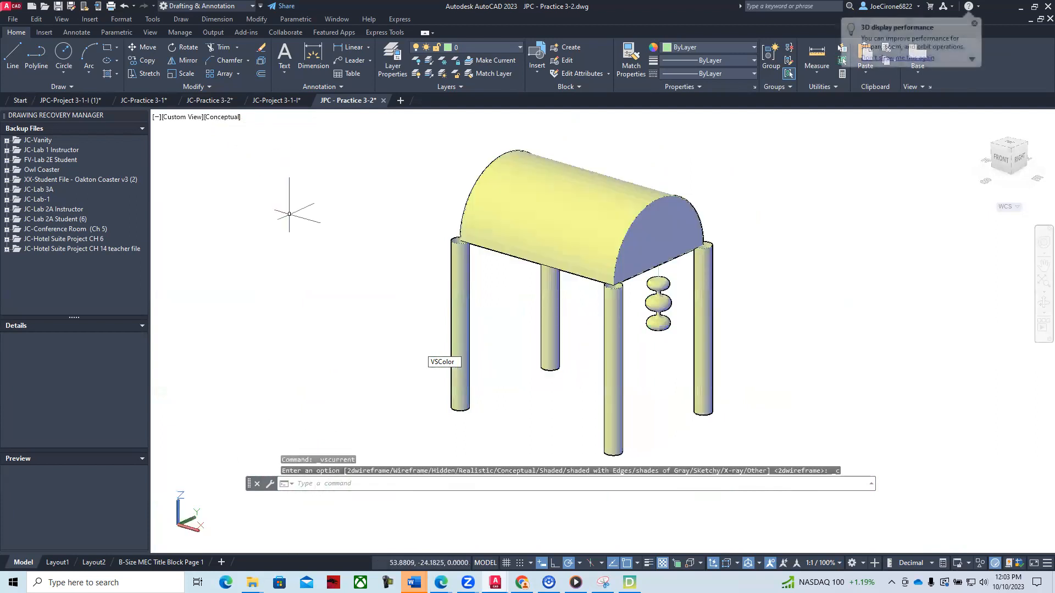
left_click(223, 118)
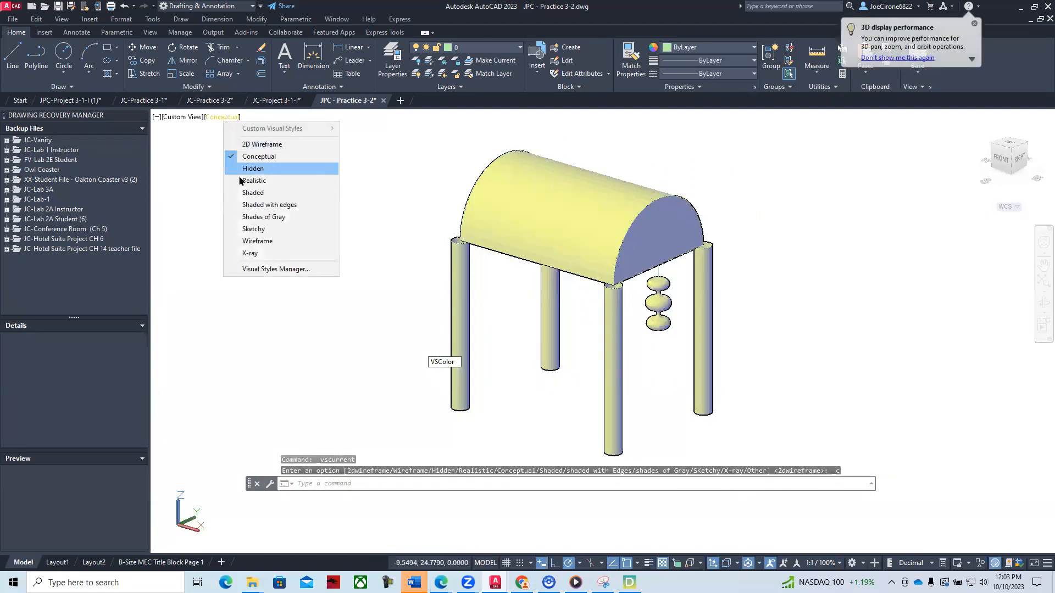
left_click(244, 253)
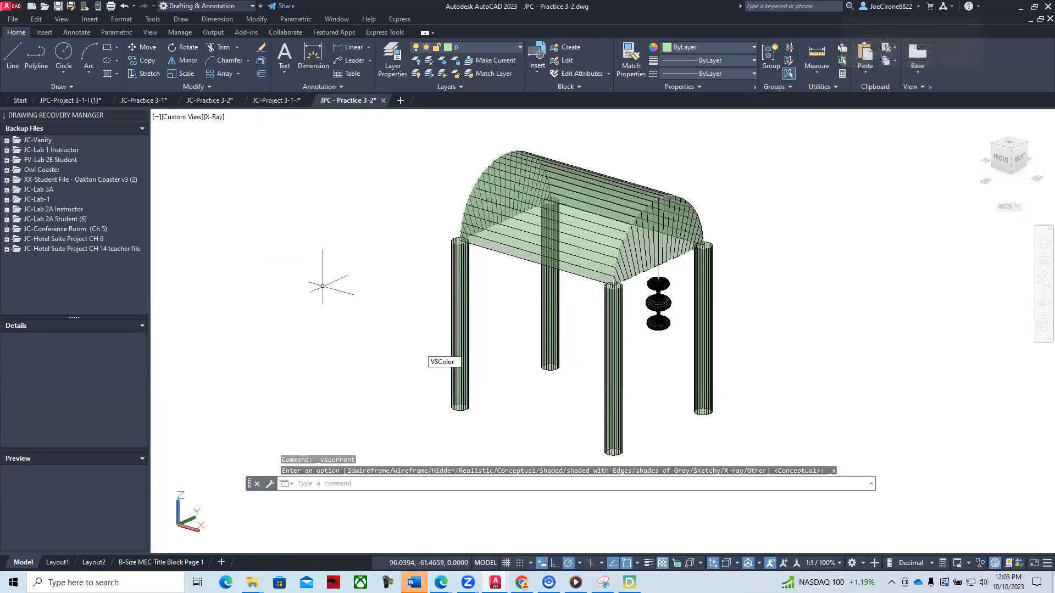
key("Escape")
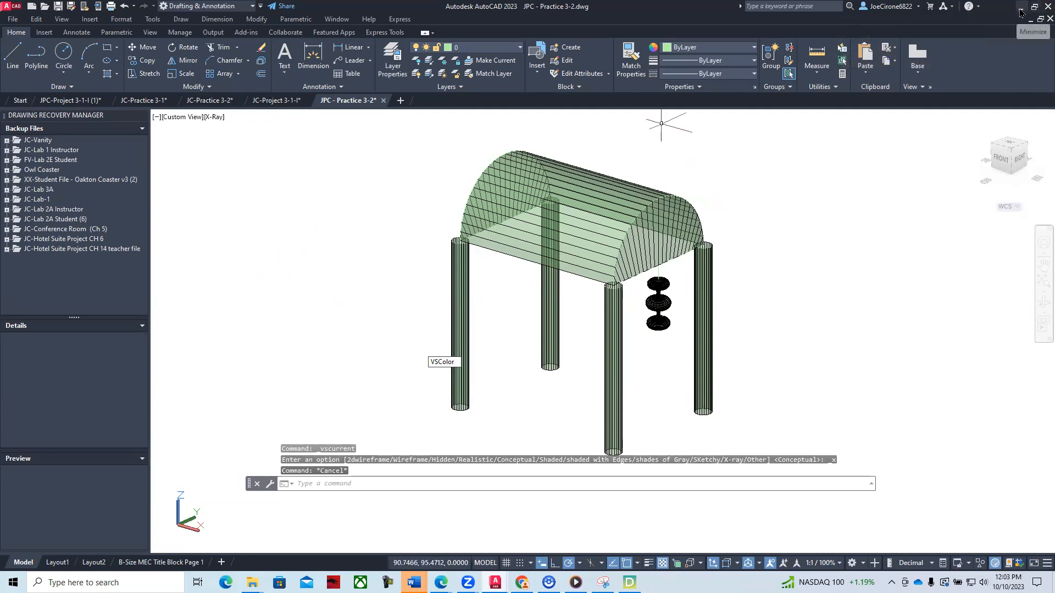
Step: Tile all open drawings and activate JPC-Project 3-1-I (1).dwg, followed by JC-Practice 3-1.dwg
left_click(337, 20)
left_click(345, 98)
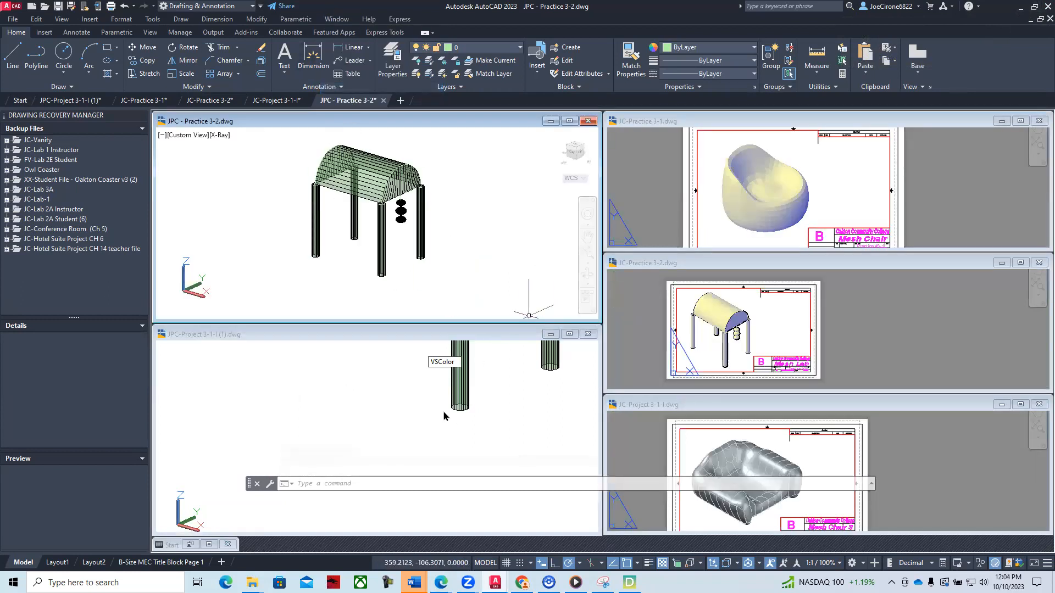
left_click(434, 356)
left_click(792, 189)
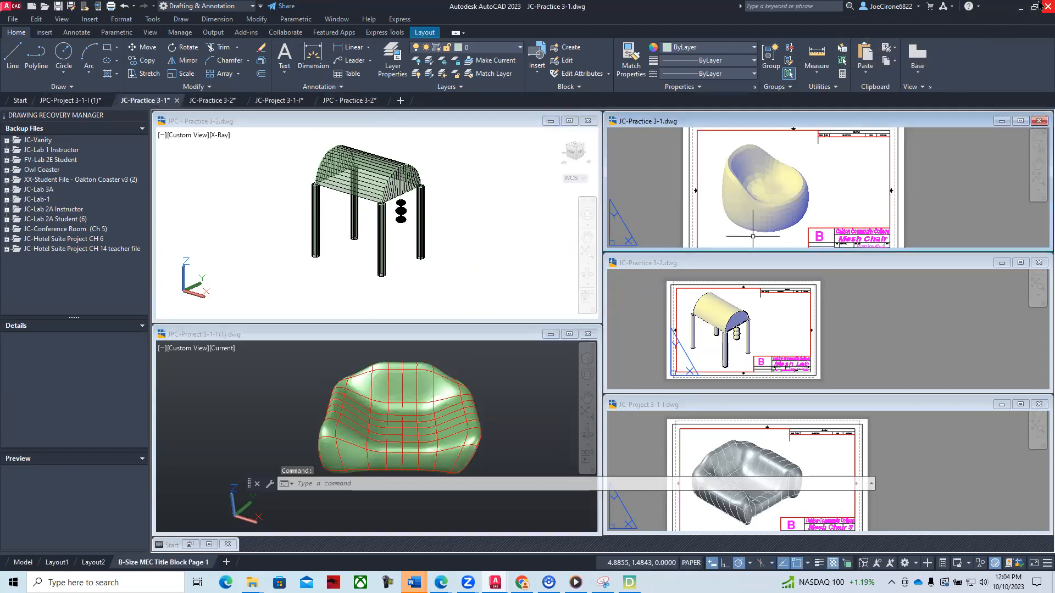
Step: Return to the Module 4 course page, download the Practice 3-1 student file and open it in a maximized AutoCAD window
left_click(1020, 11)
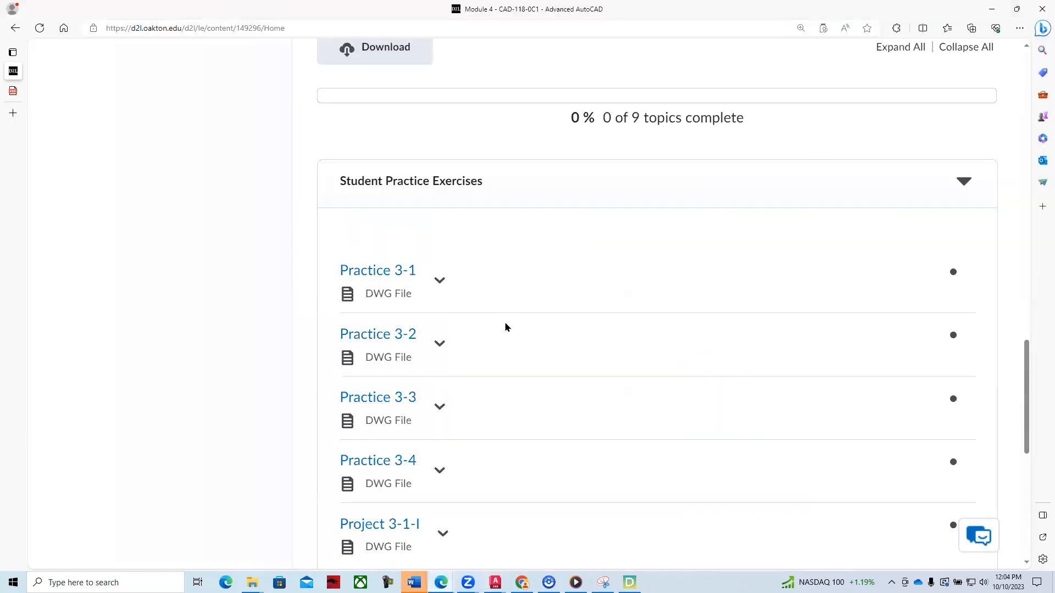
scroll(464, 304, "down", 4)
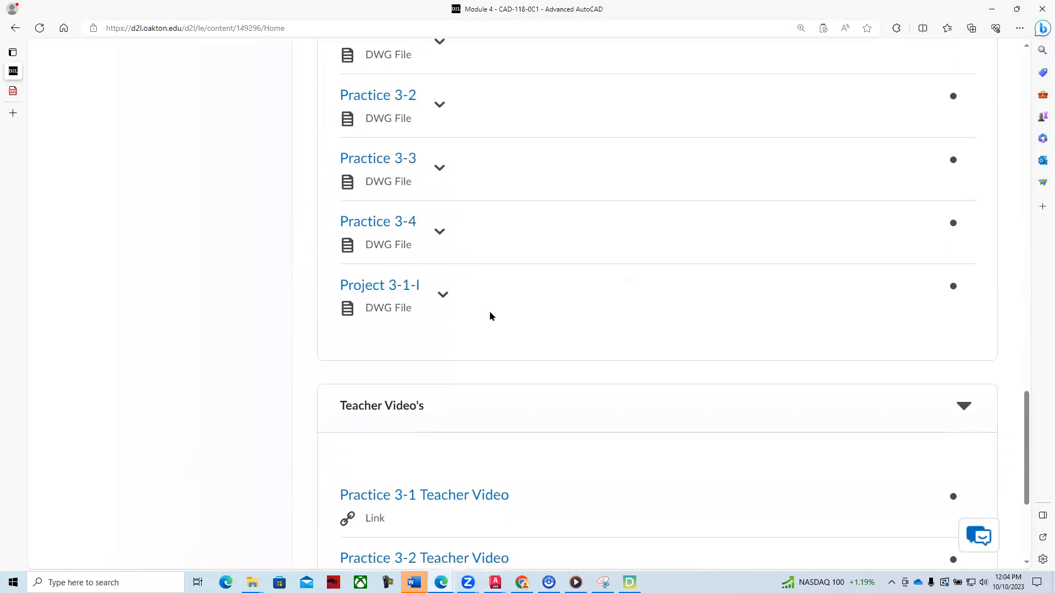
scroll(490, 322, "up", 4)
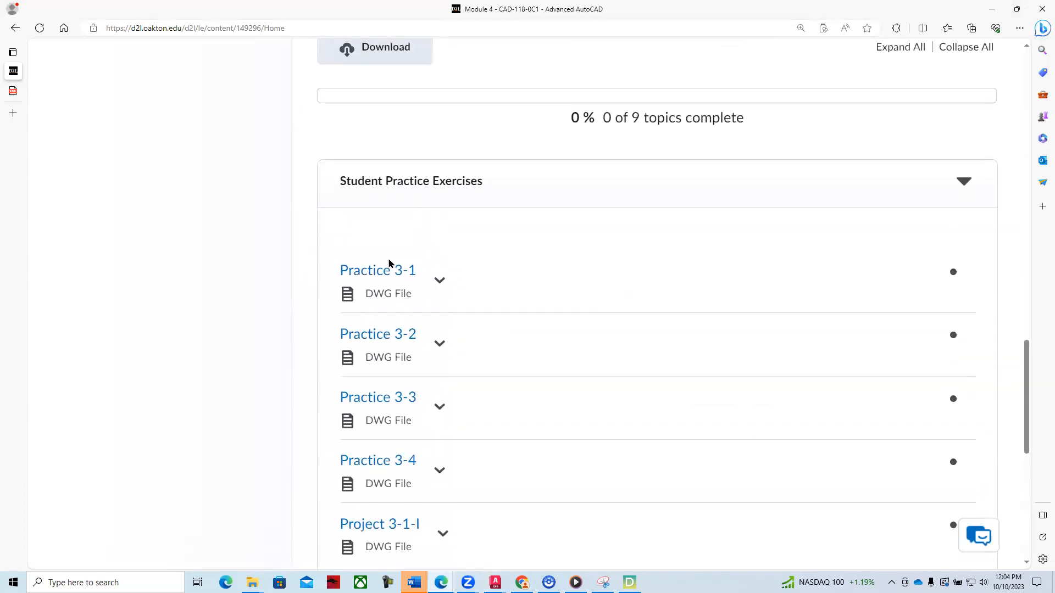
left_click(440, 282)
left_click(490, 365)
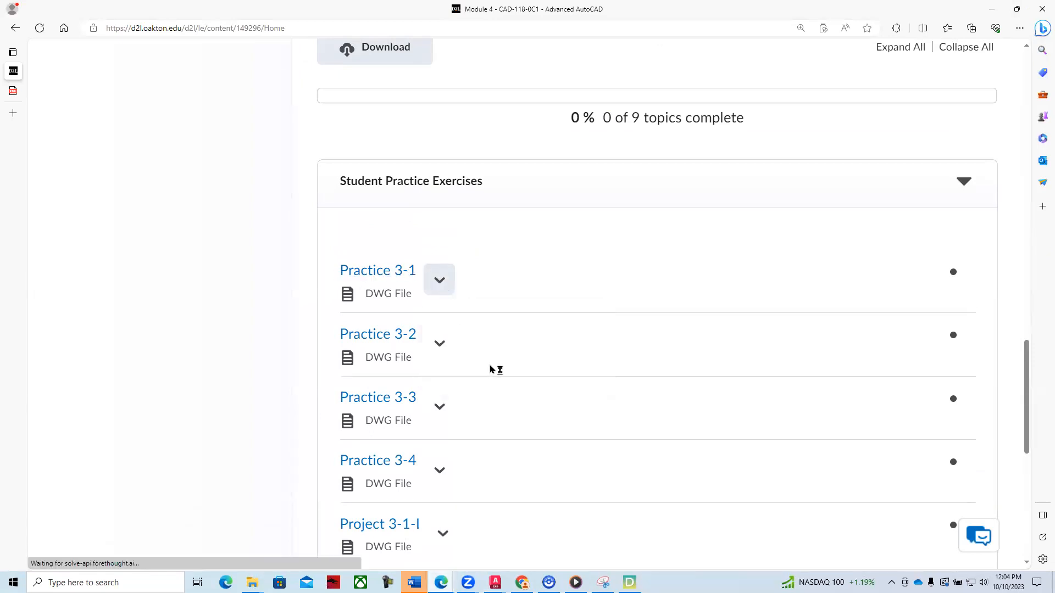
left_click(817, 77)
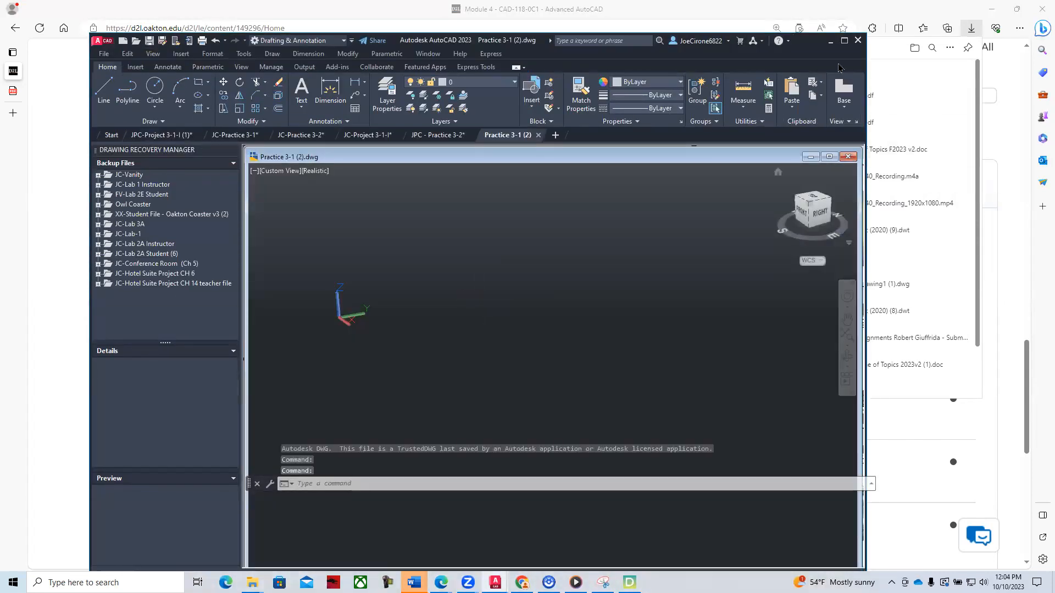
left_click(845, 40)
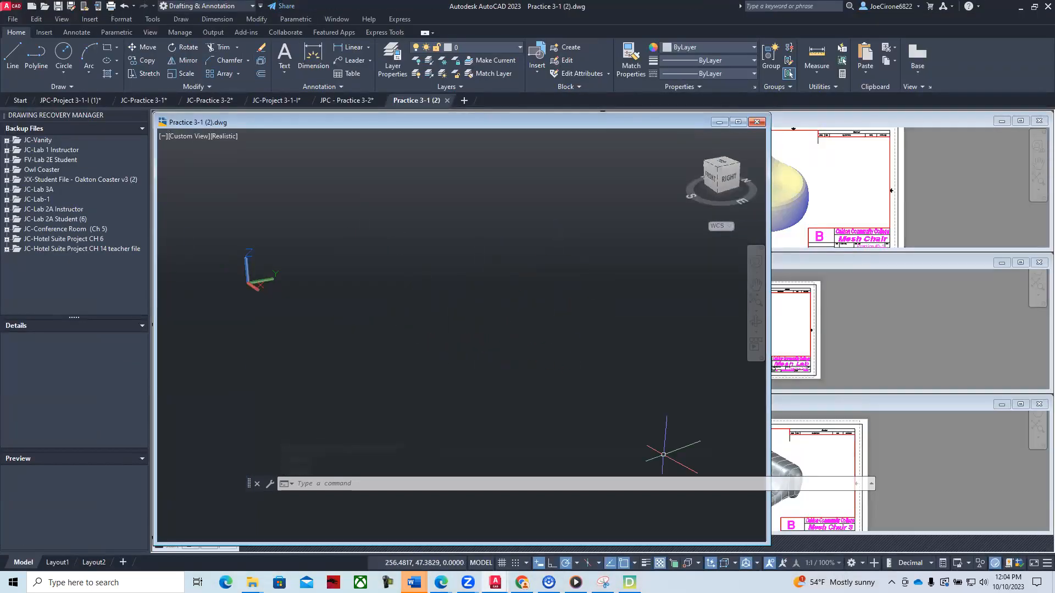
Step: Switch to the 3D Modeling workspace and widen the Practice 3-1 (2).dwg drawing window across the drawing area
left_click(862, 564)
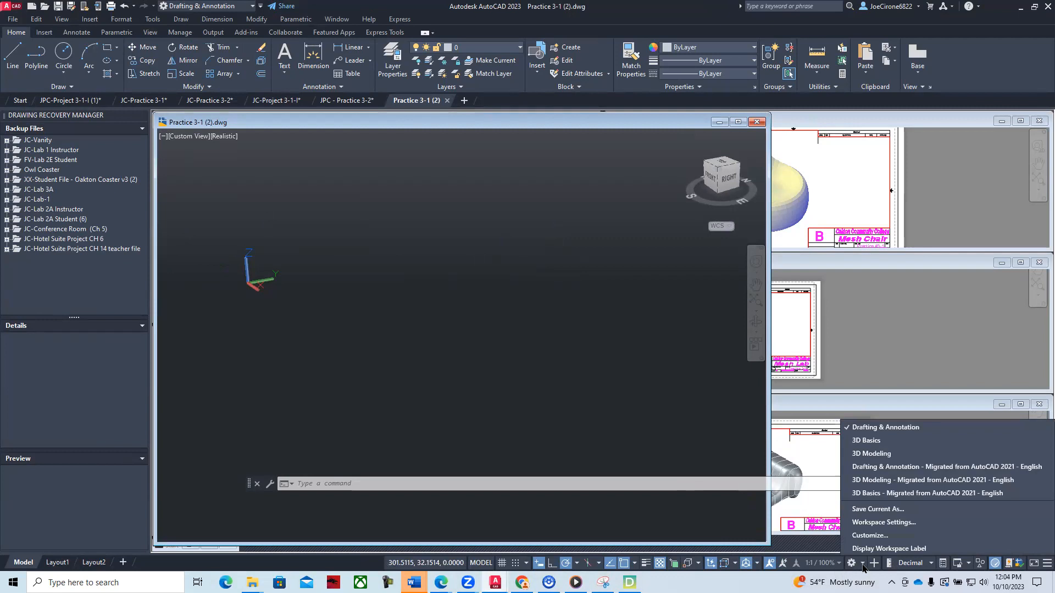
left_click(867, 453)
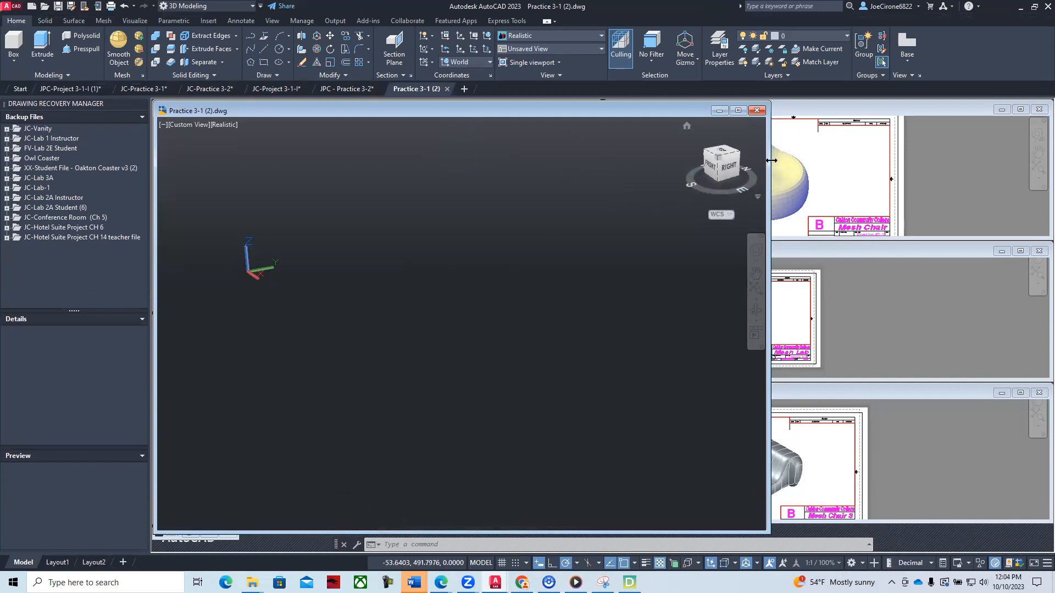
left_click_drag(771, 160, 1044, 160)
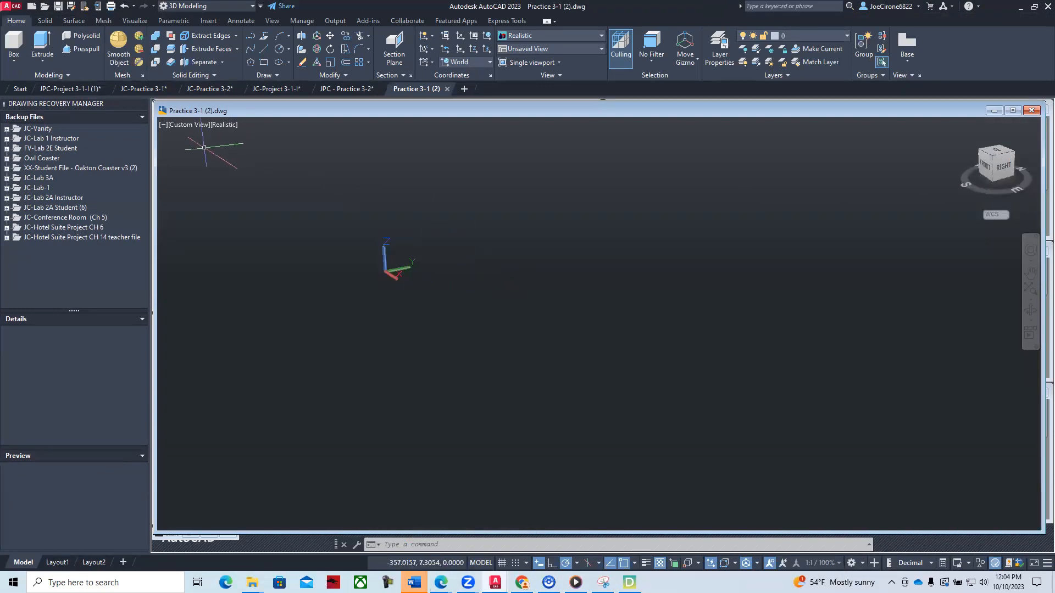
Step: Create a freehand Mesh Box primitive near the UCS origin, picking two base corners and a height
left_click(103, 20)
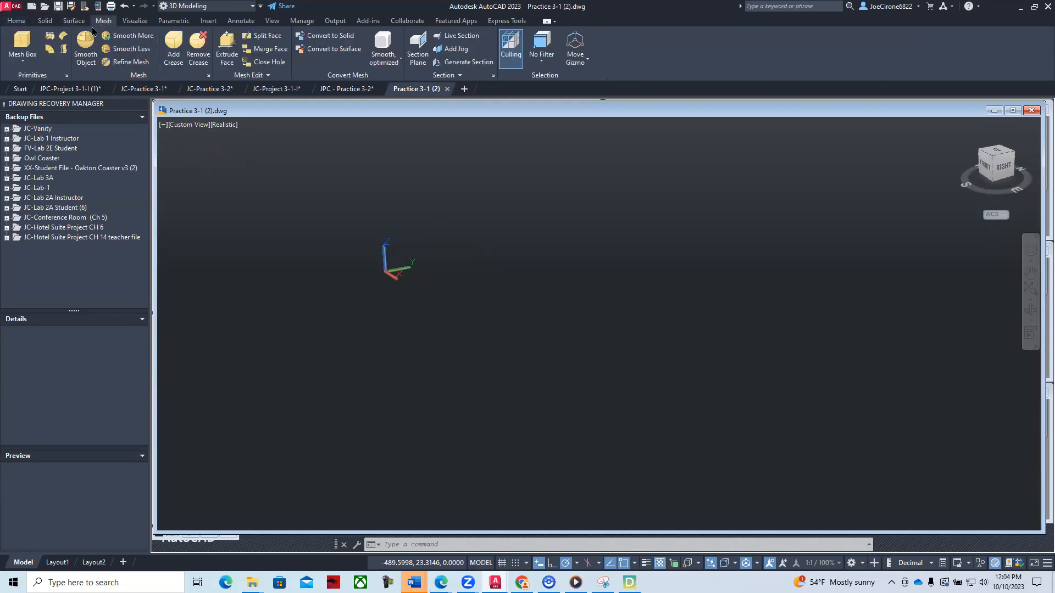
left_click(24, 63)
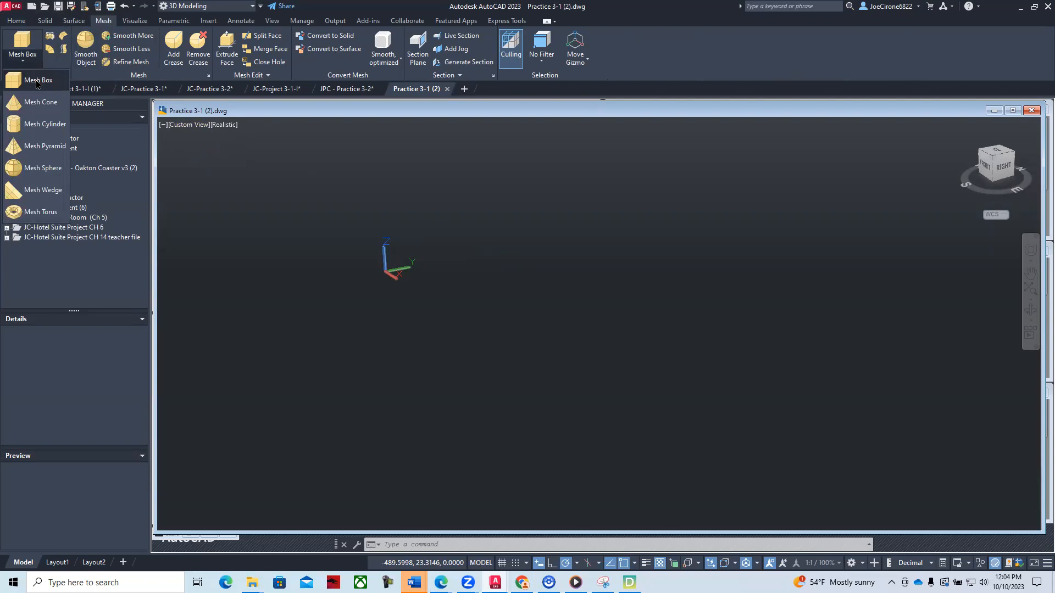
left_click(37, 81)
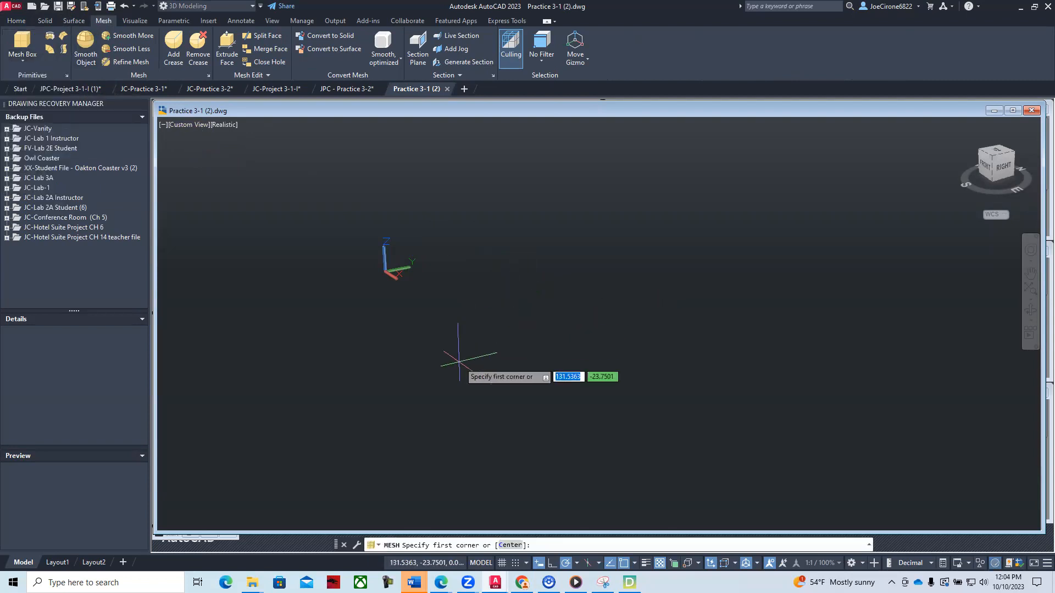
left_click(459, 363)
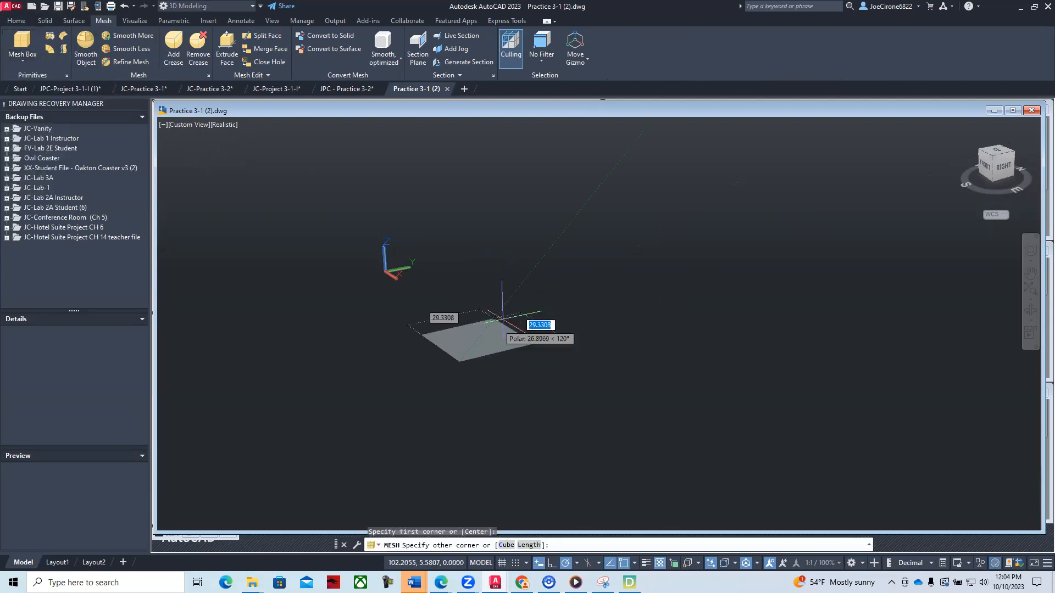
left_click(489, 288)
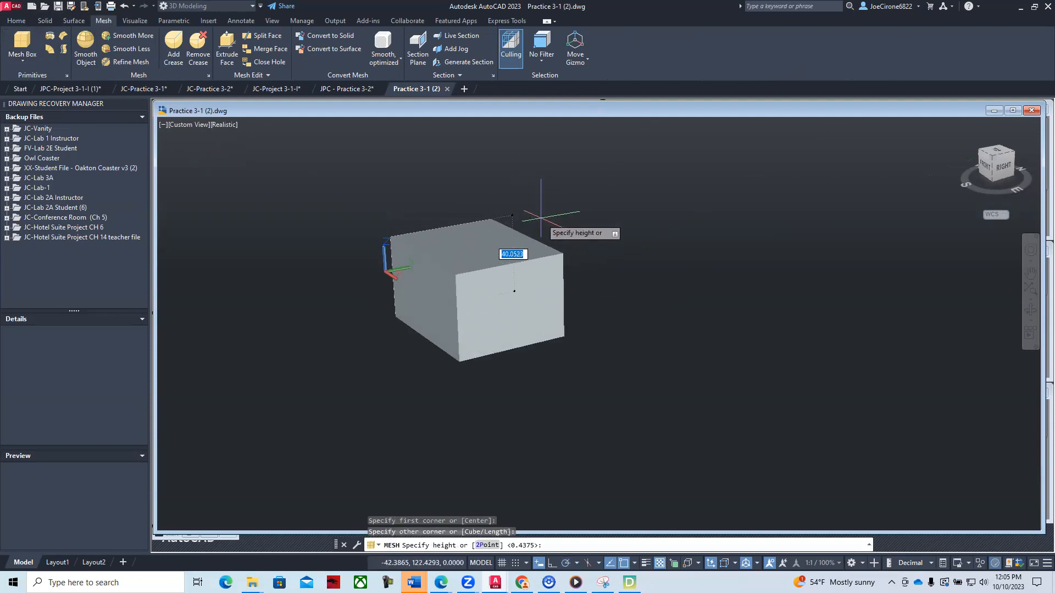
left_click(565, 216)
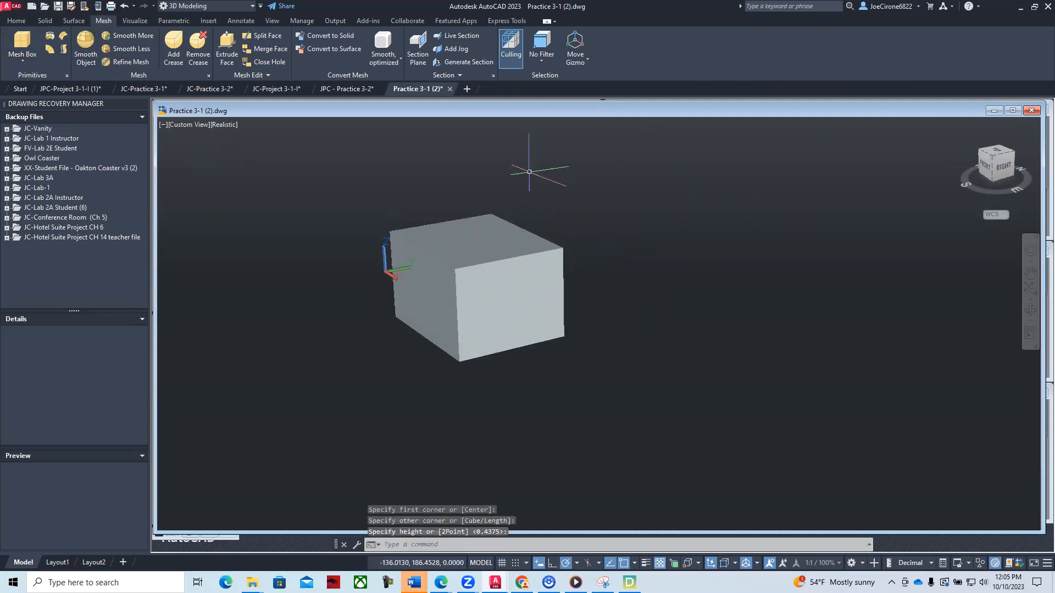
Step: Show the mesh box in the 2D Wireframe visual style, then change it to Conceptual
left_click(228, 126)
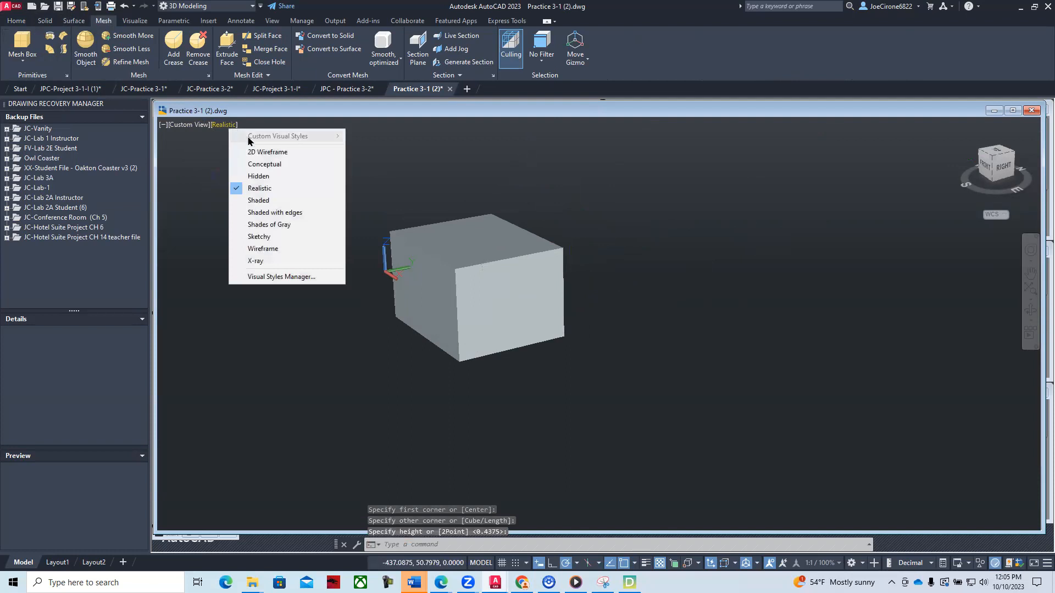
left_click(264, 152)
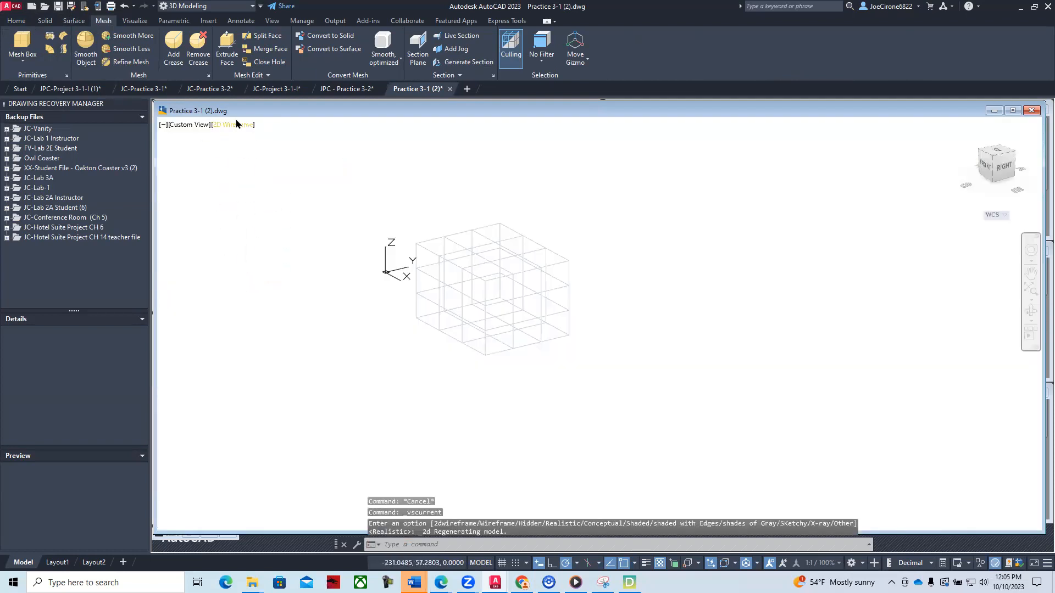
left_click(236, 124)
left_click(275, 163)
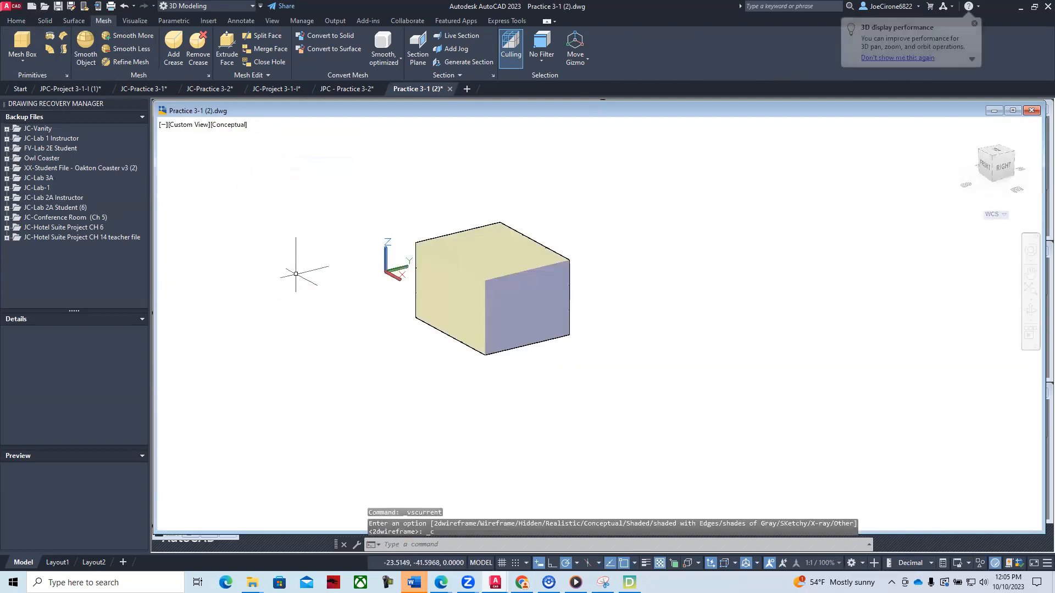
Step: Set the VSEDGES system variable to 1 for the mesh box display
type("vsed")
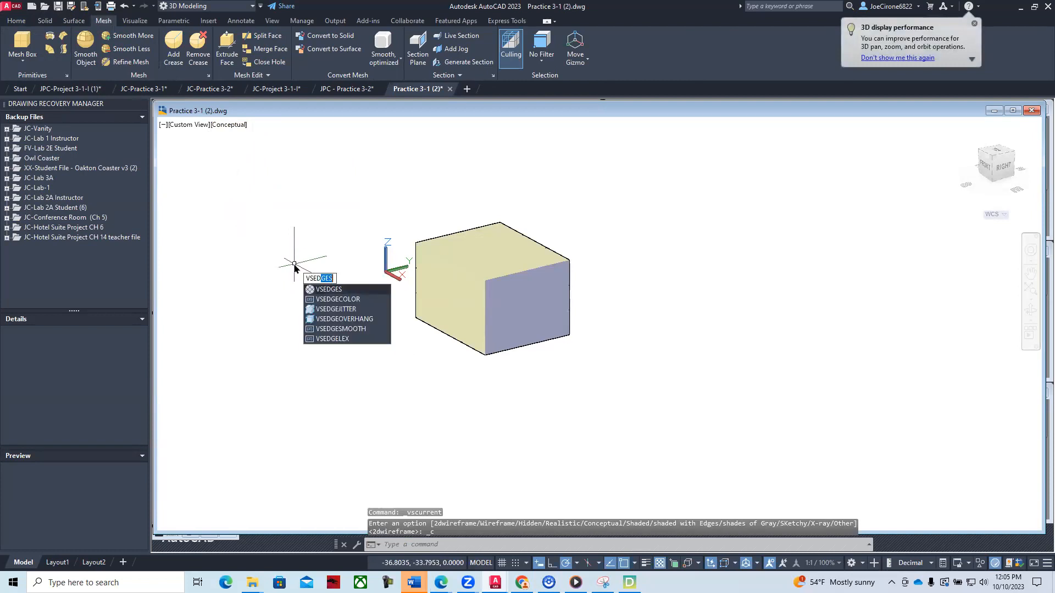
left_click(337, 289)
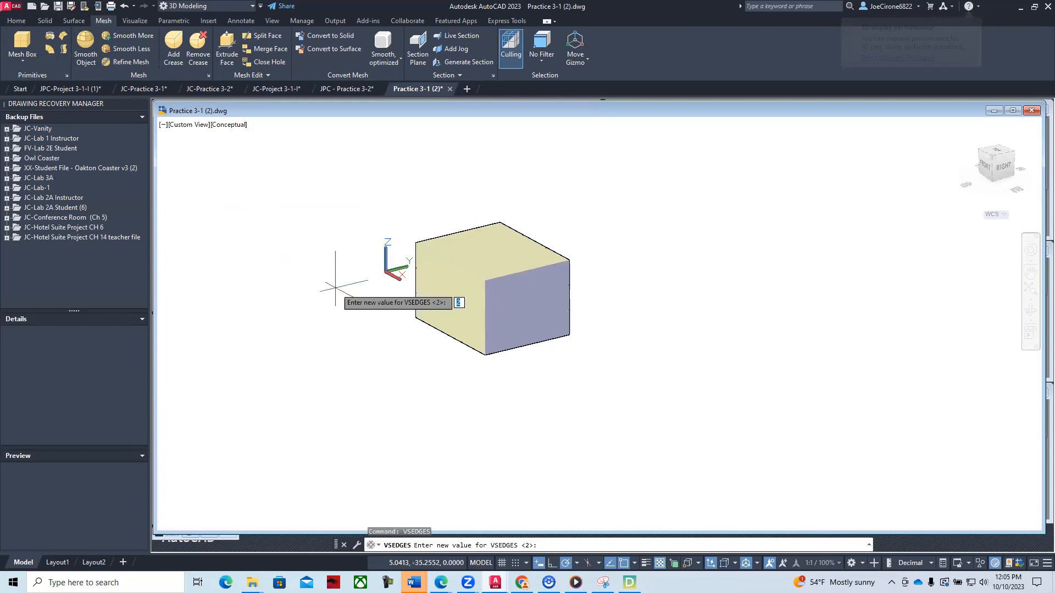
key("Return")
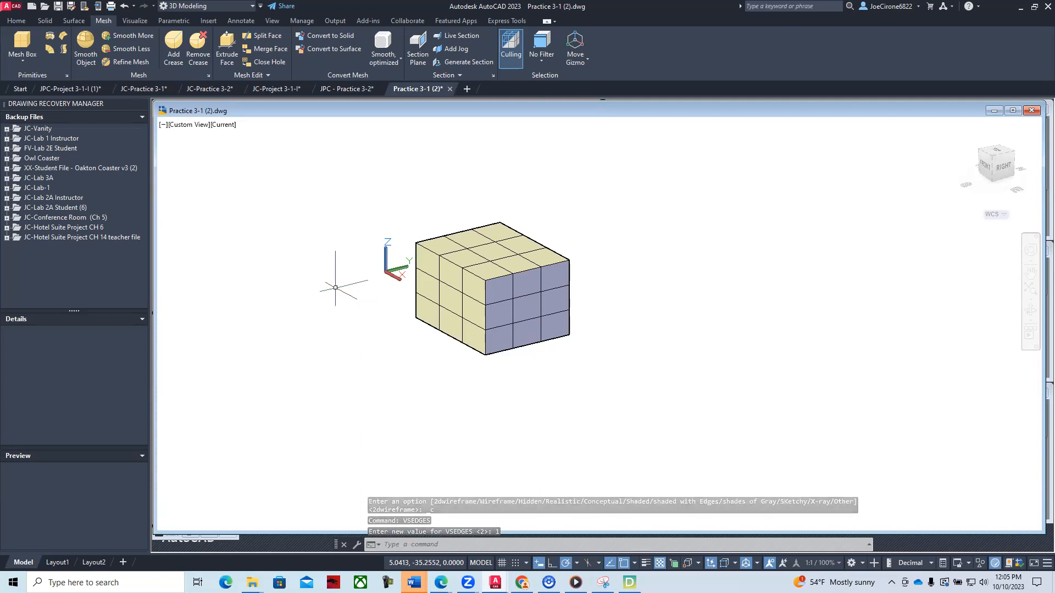
Step: Set the VSEDGECOLOR system variable to 1 for red mesh edges, and change it to 2 for yellow ones
type("vsed")
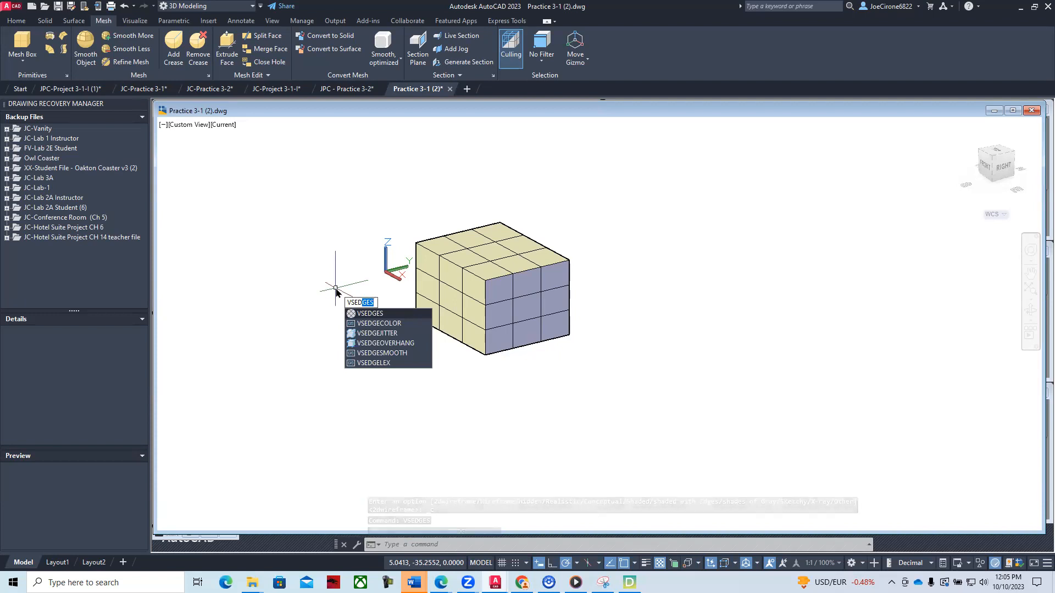
left_click(390, 324)
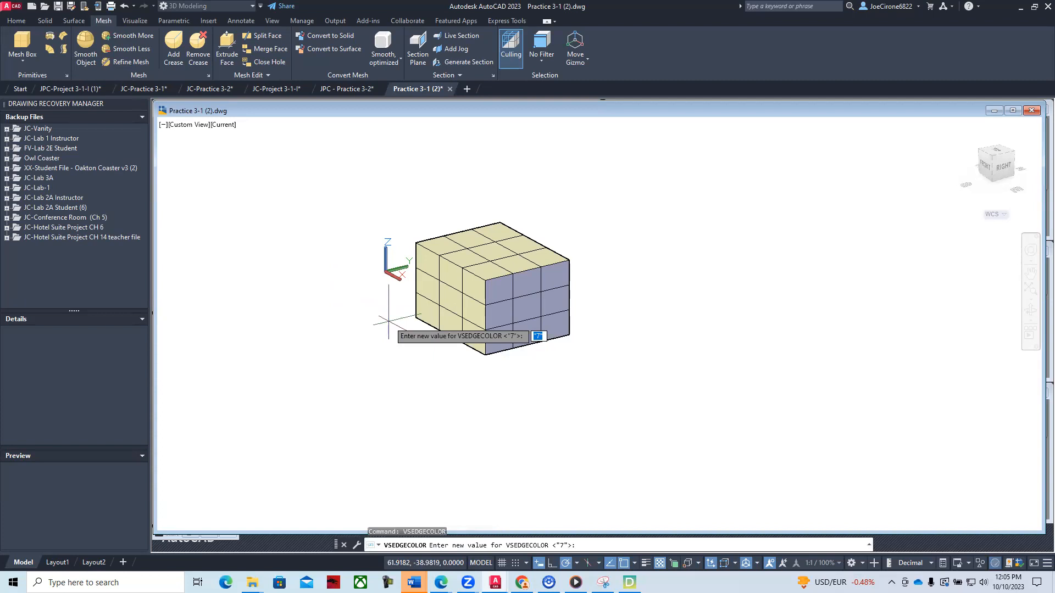
type("1")
key("Return")
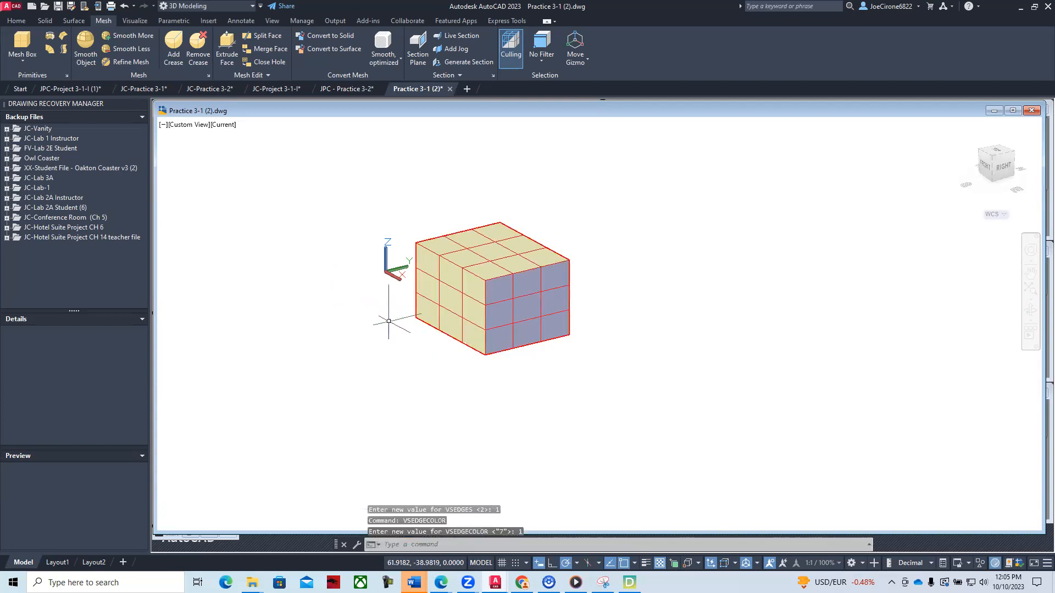
key("Return")
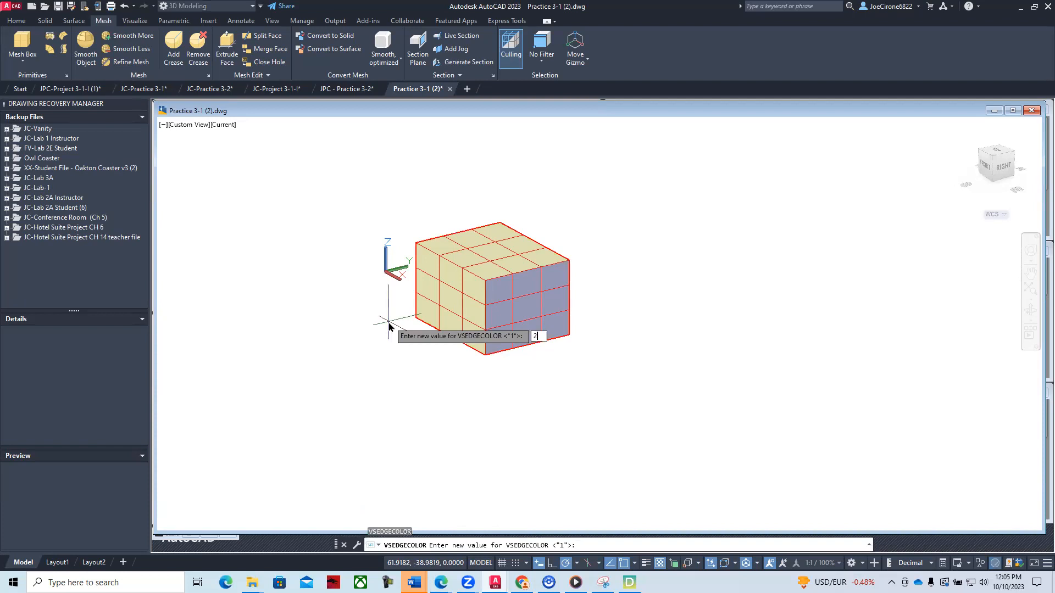
key("Return")
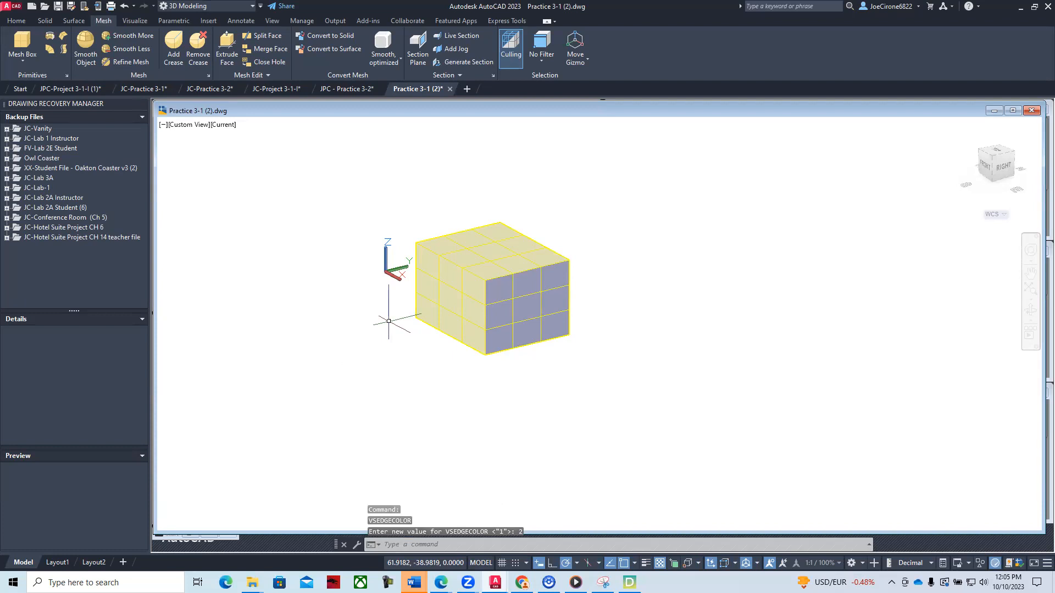
type("3dorbit")
key("Return")
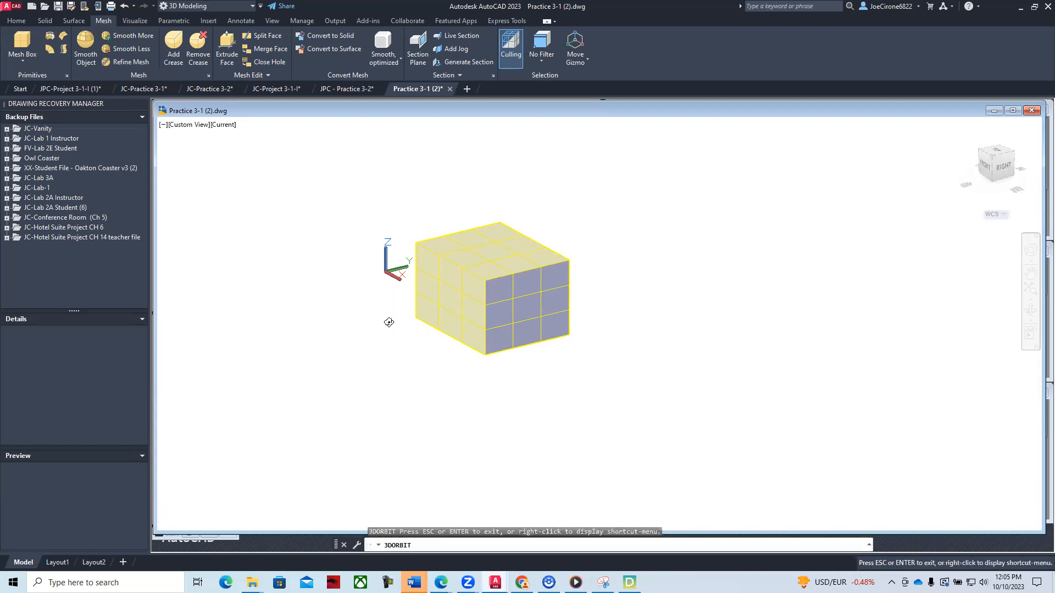
key("Escape")
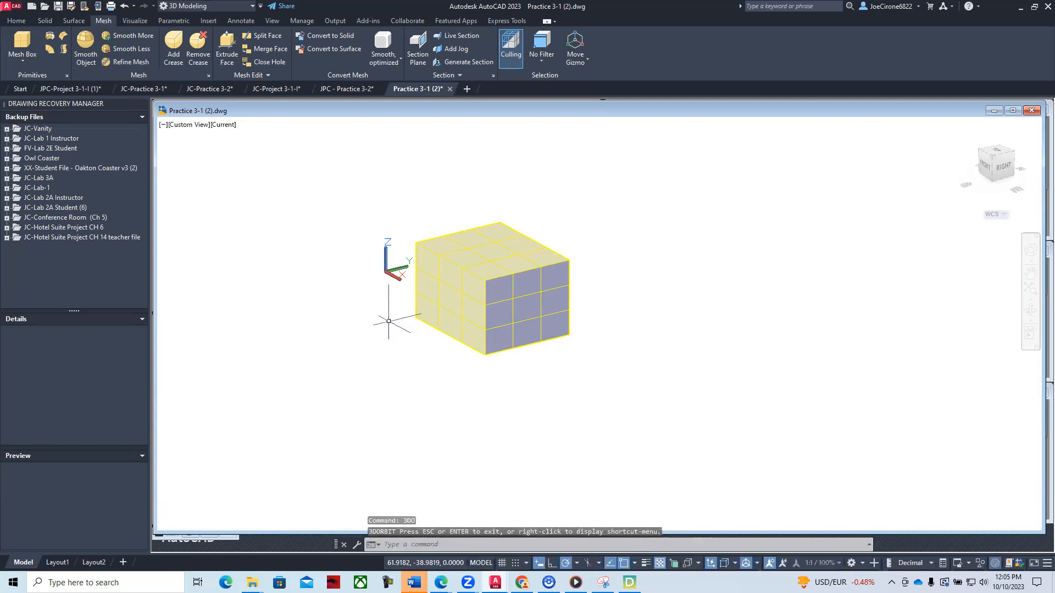
type("4")
key("Return")
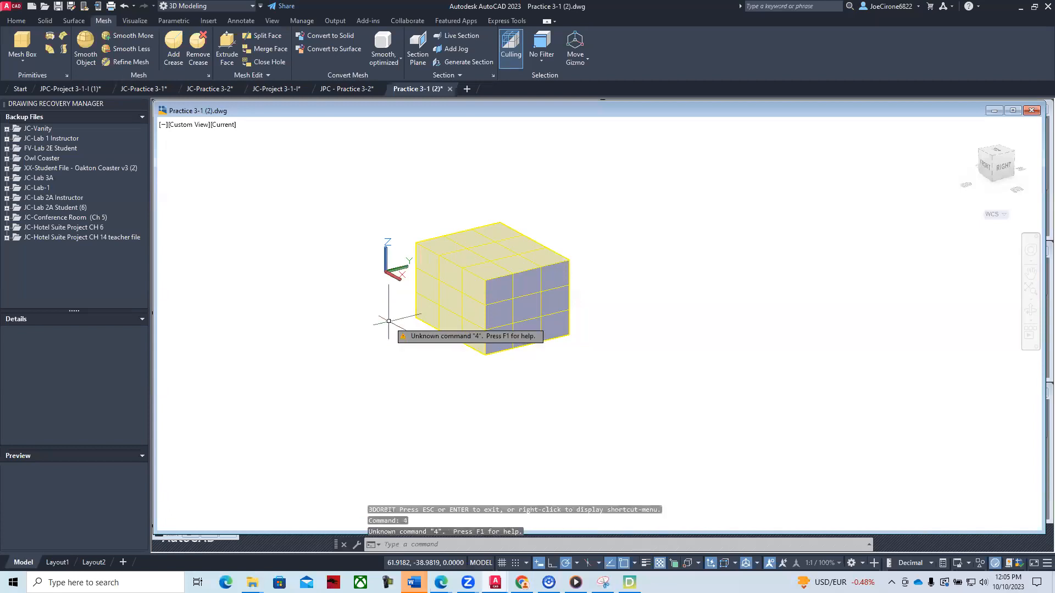
key("Return")
key("Escape")
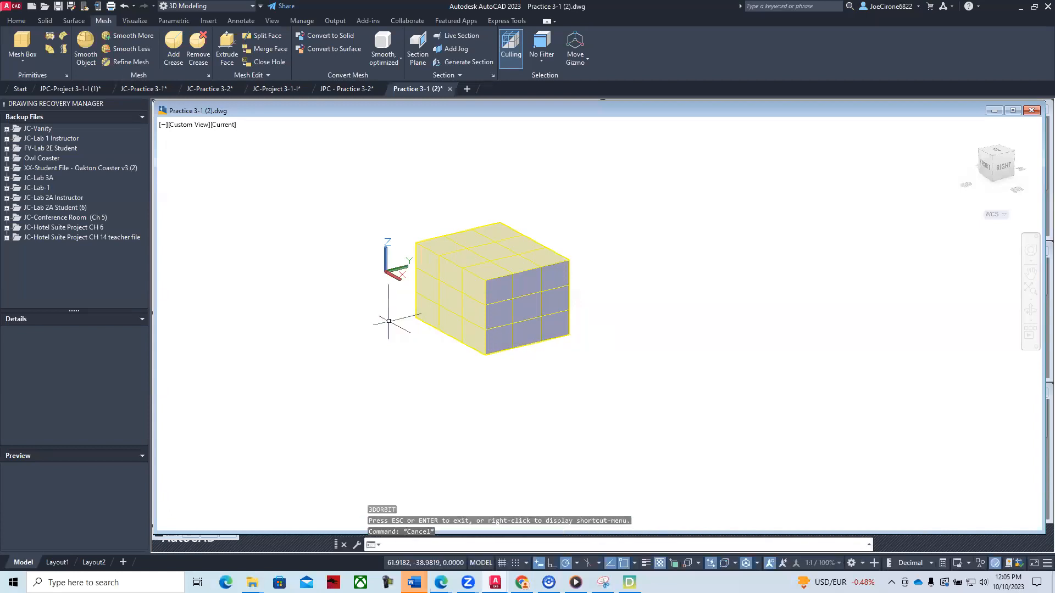
key("Escape")
key("Return")
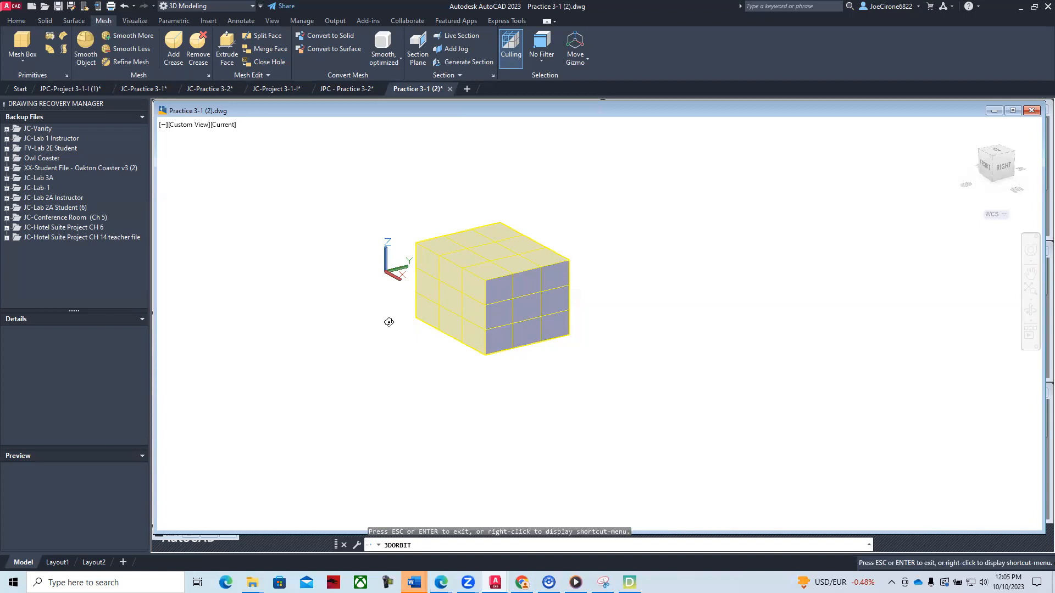
key("Escape")
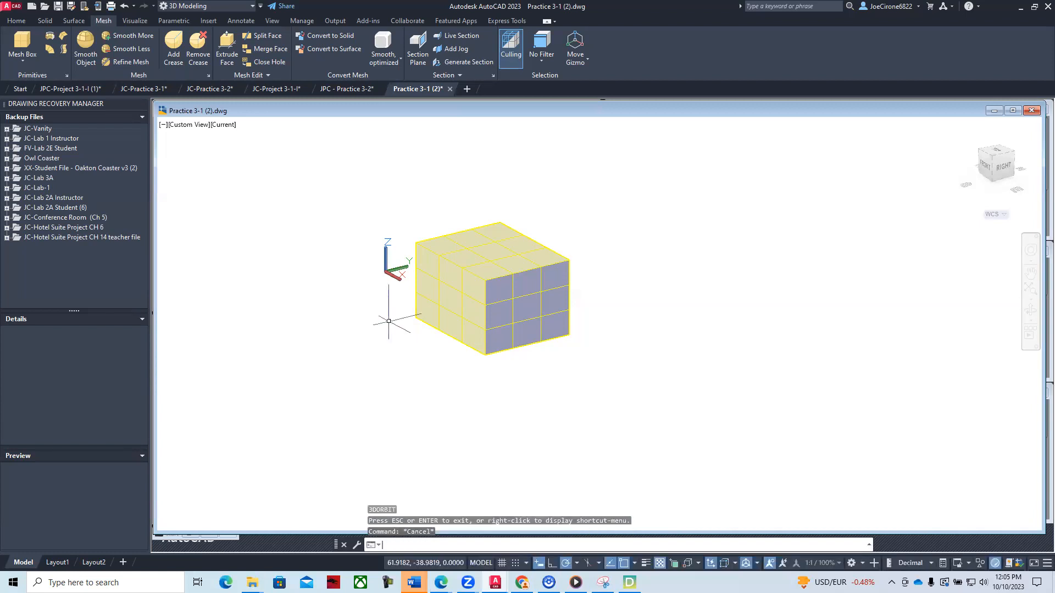
Step: Set VSEDGECOLOR to 3 for green mesh edges and check the index color numbers in the Select Color palette without applying one
type("VSED")
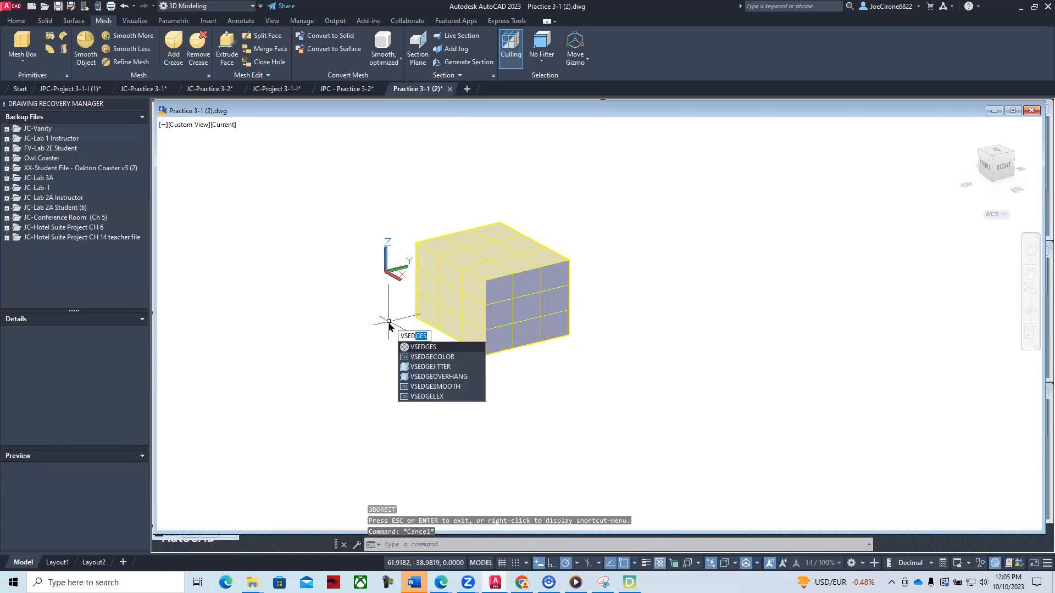
left_click(432, 357)
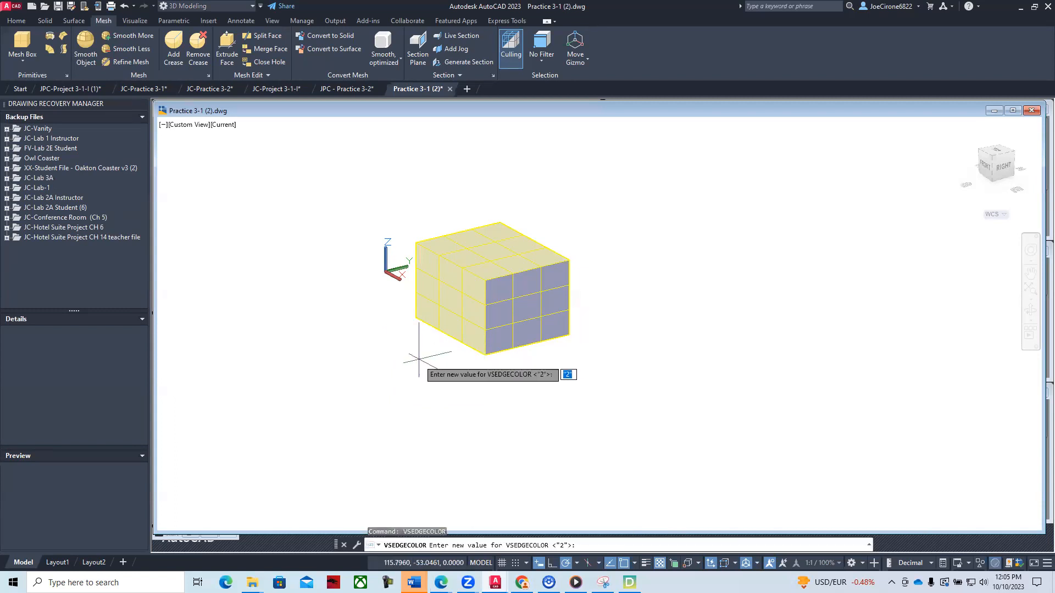
key("Return")
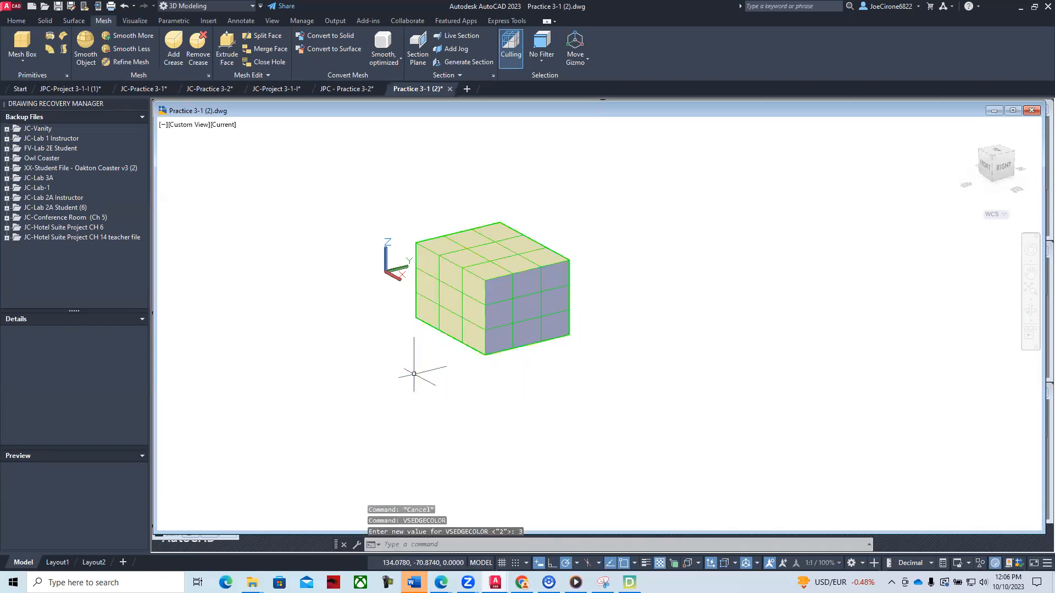
key("Escape")
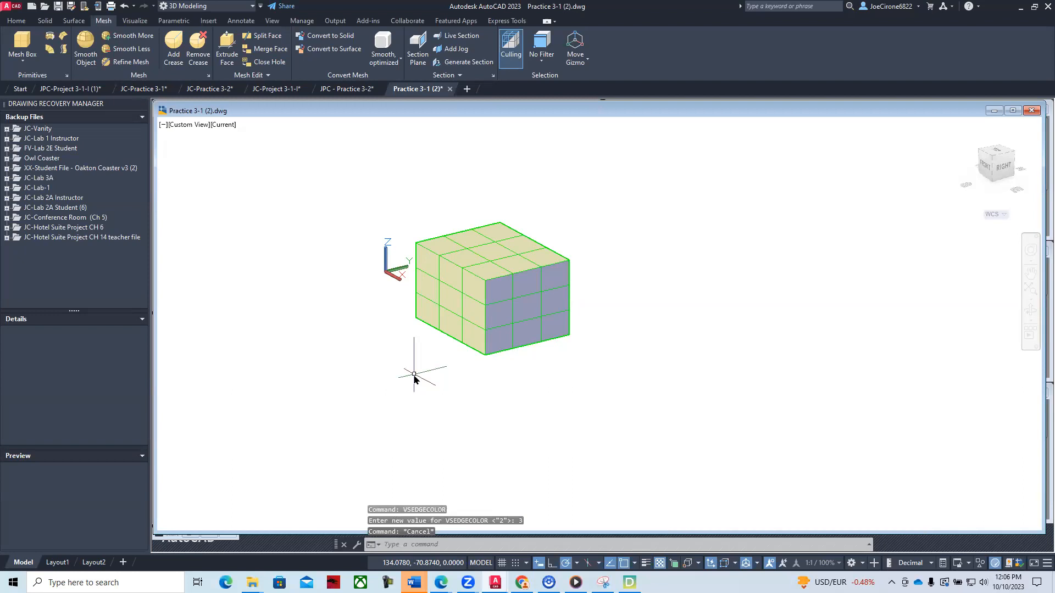
key("Return")
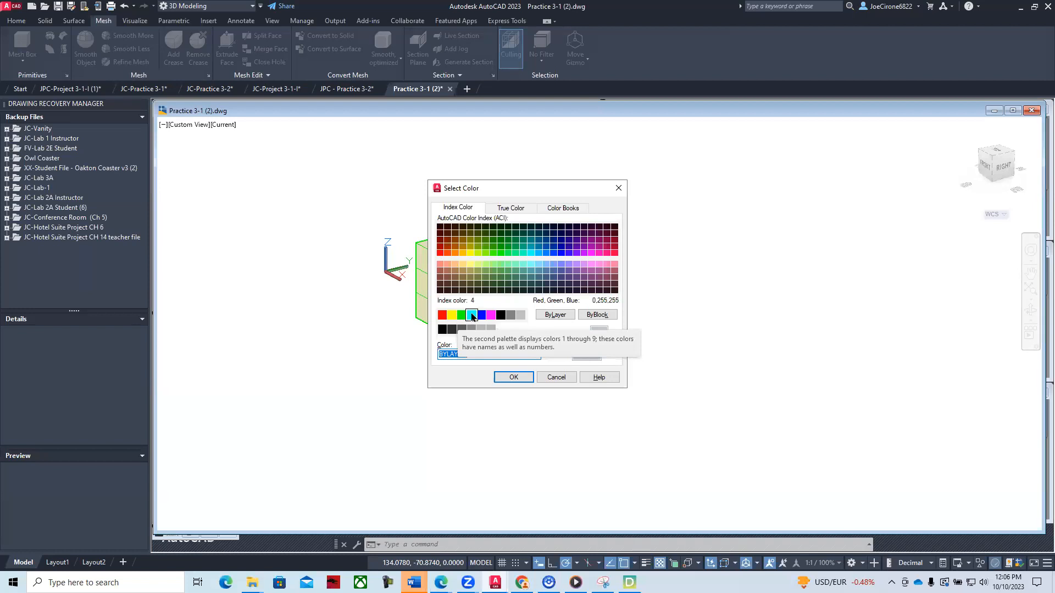
left_click(555, 377)
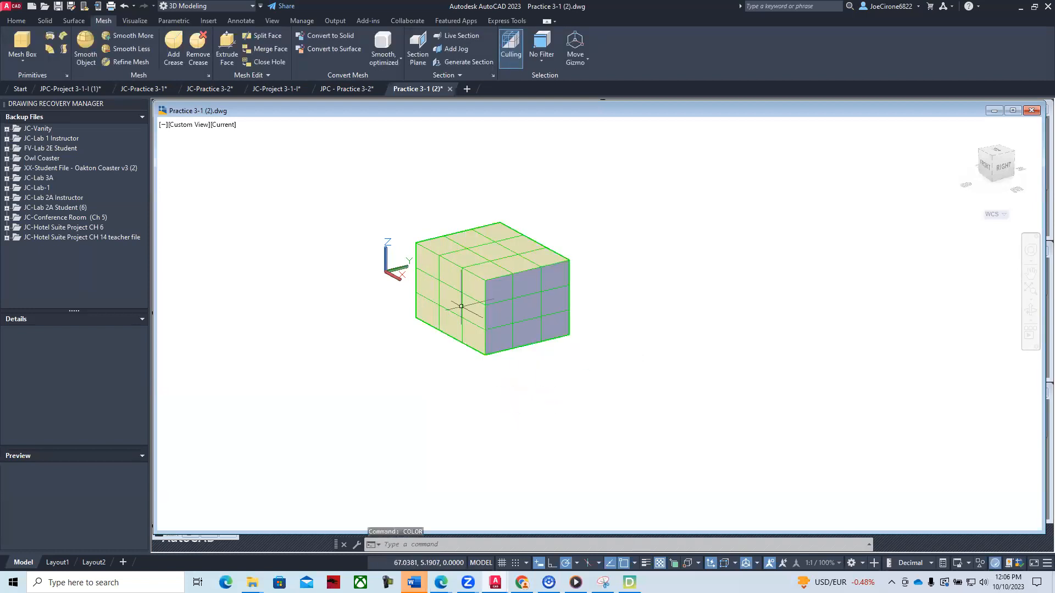
Step: Stretch the mesh box's upper face next to the front vertical corner freehand along the Y axis into the box, and clear the selection
scroll(486, 318, "up", 1)
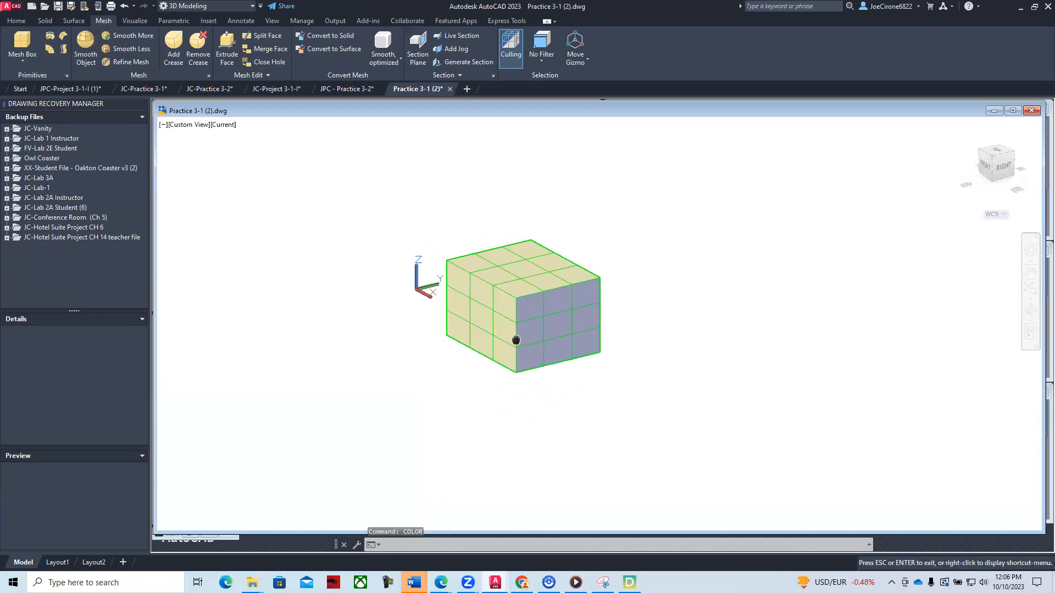
left_click(506, 300, "ctrl")
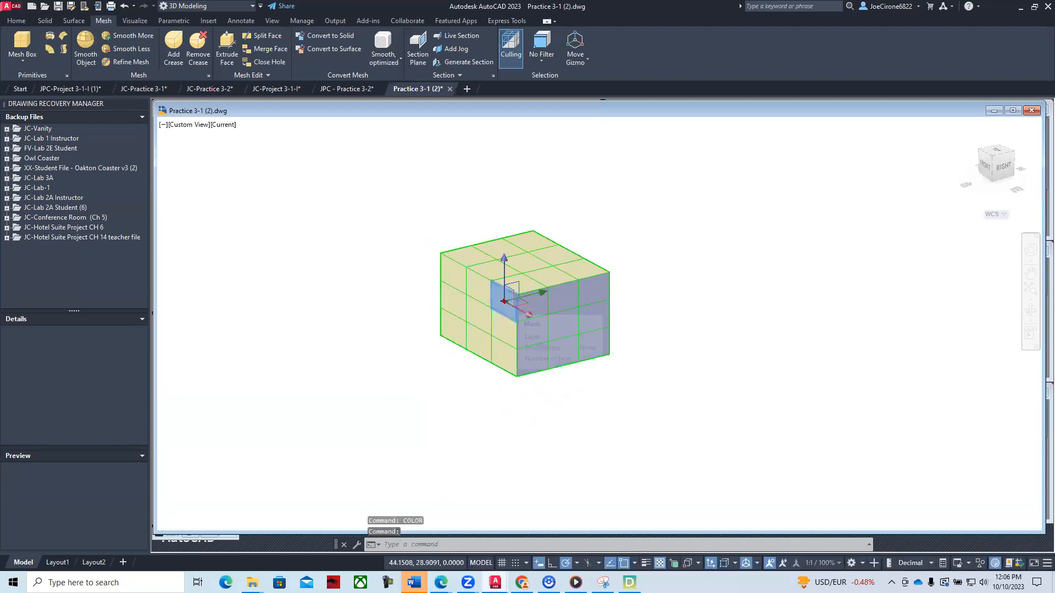
left_click(505, 300)
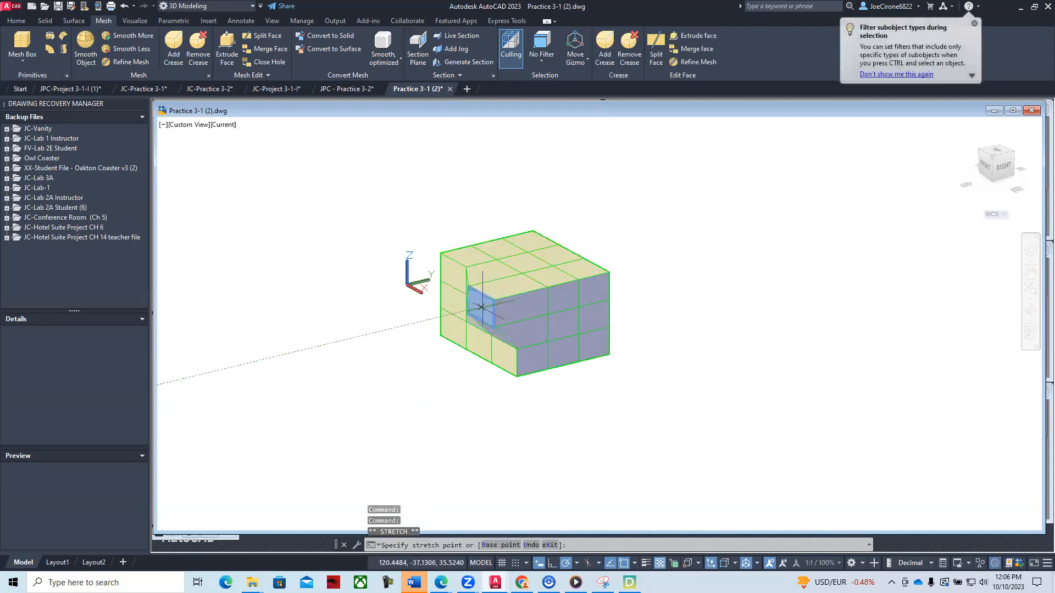
left_click(481, 307)
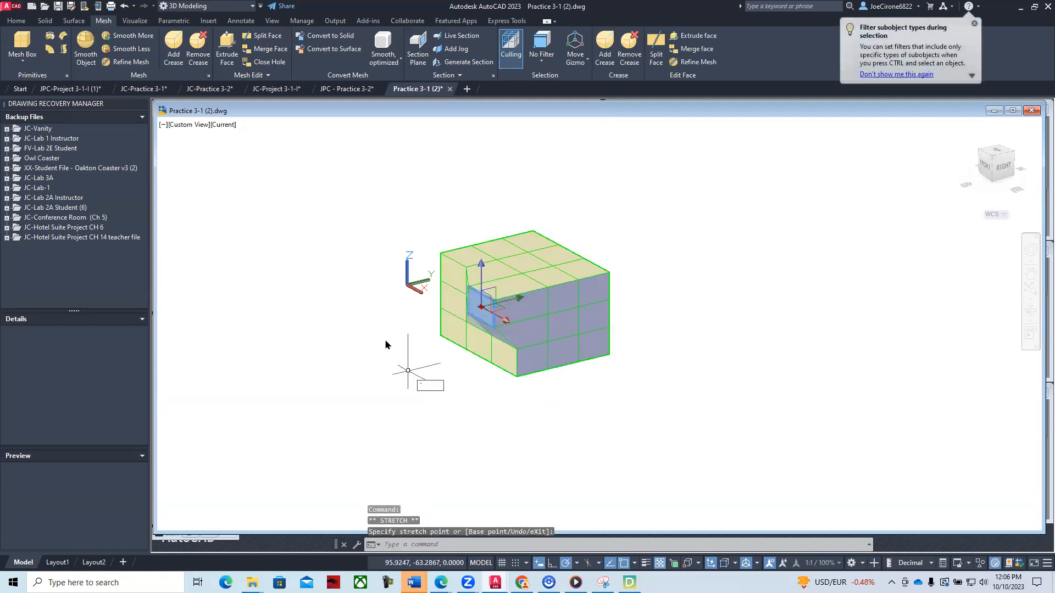
key("Escape")
key("Escape")
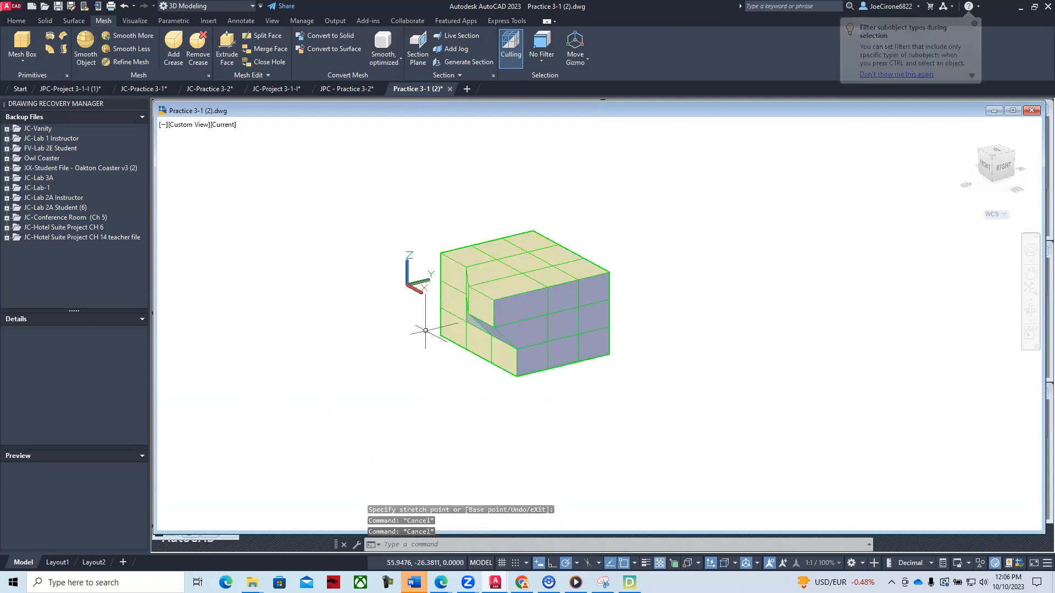
middle_click_drag(388, 353, 412, 365, "shift")
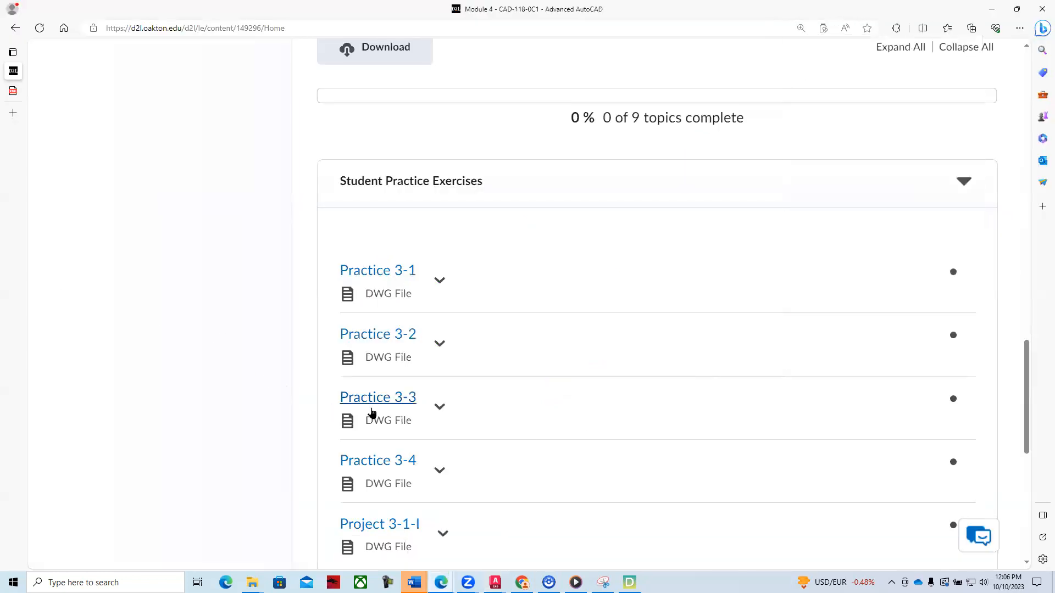
Step: Switch to the Module 4 course page in the browser and review the chapter topics, Practice Labs 3-1 to 3-3, Project 3-1 and student practice files
scroll(555, 362, "up", 4)
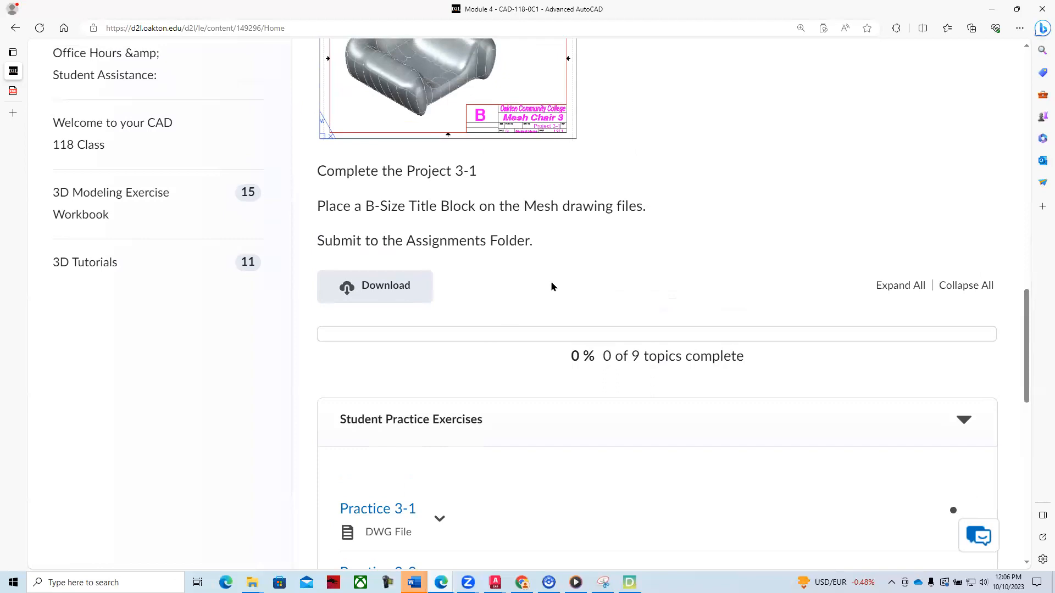
scroll(550, 283, "up", 12)
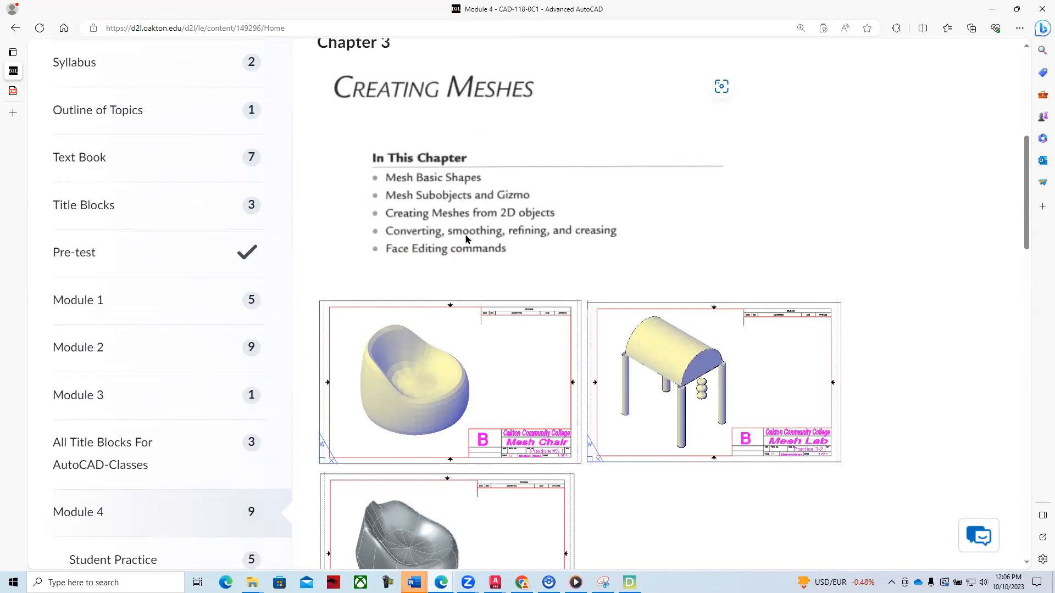
scroll(471, 244, "down", 1)
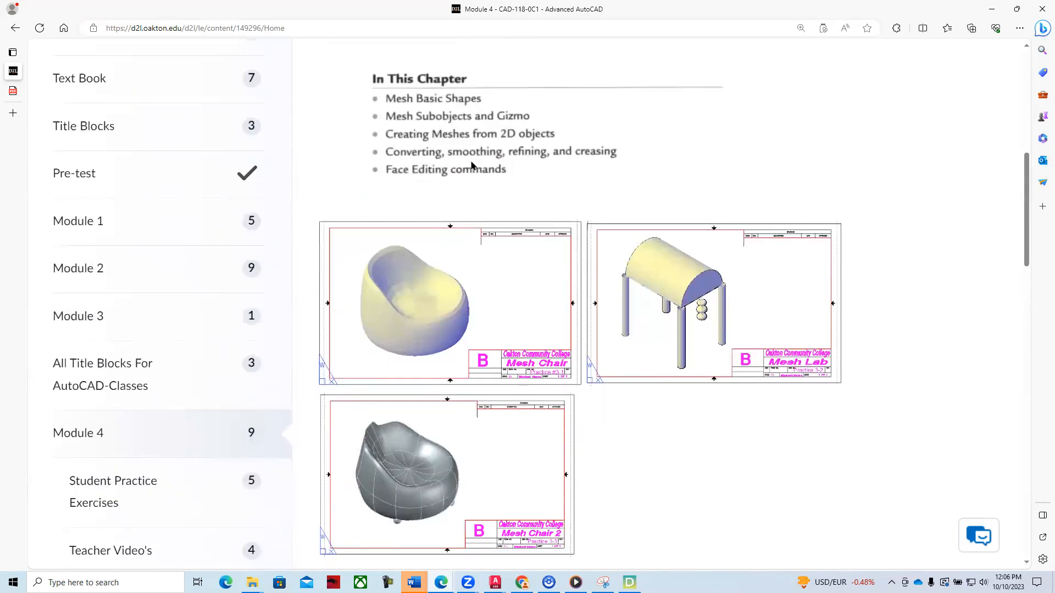
scroll(549, 228, "down", 4)
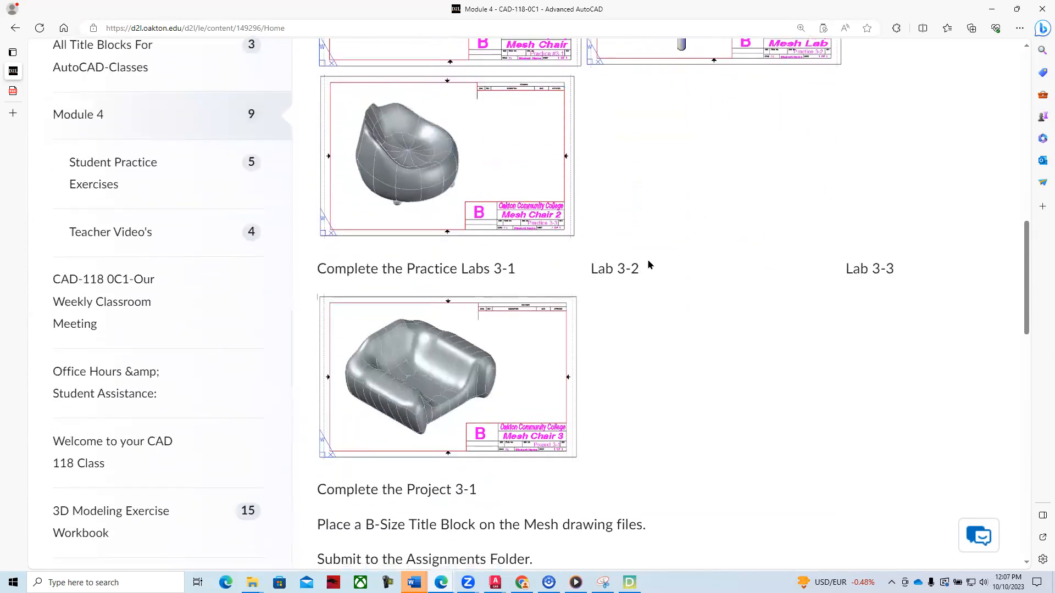
scroll(685, 268, "up", 3)
scroll(688, 273, "down", 1)
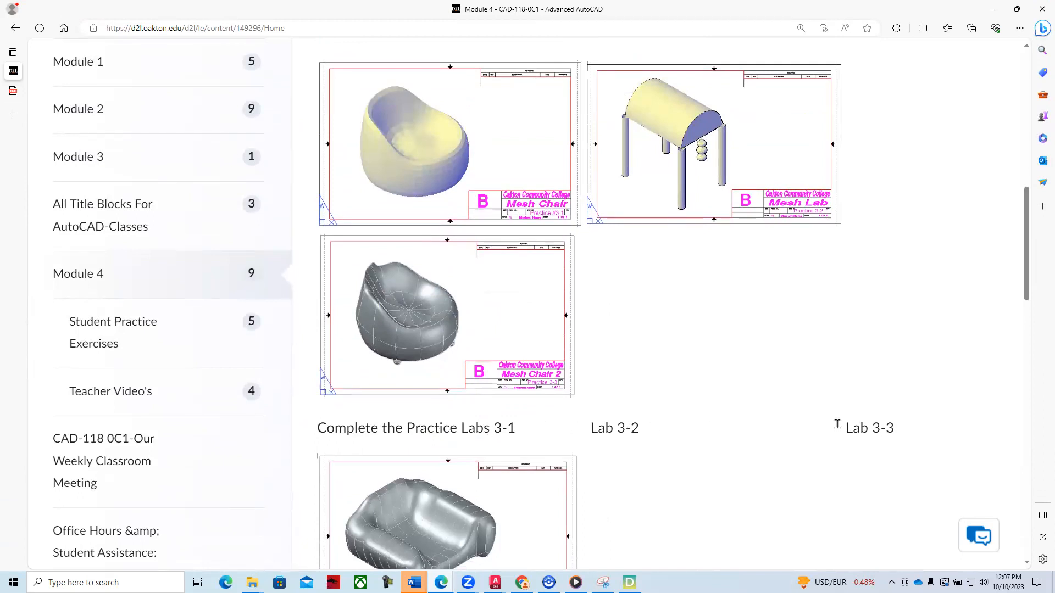
scroll(694, 405, "down", 5)
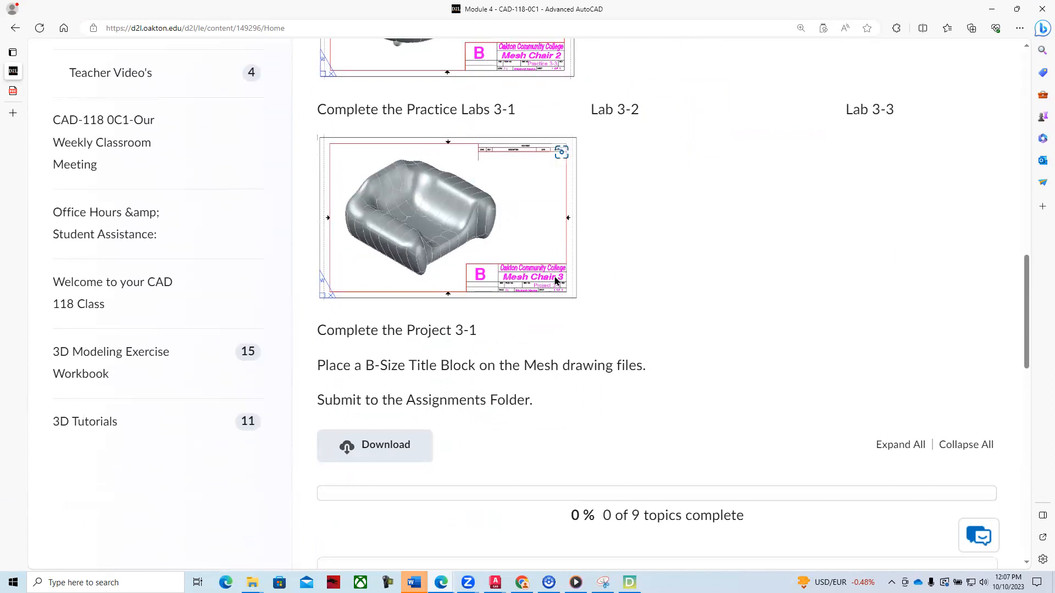
scroll(540, 295, "down", 8)
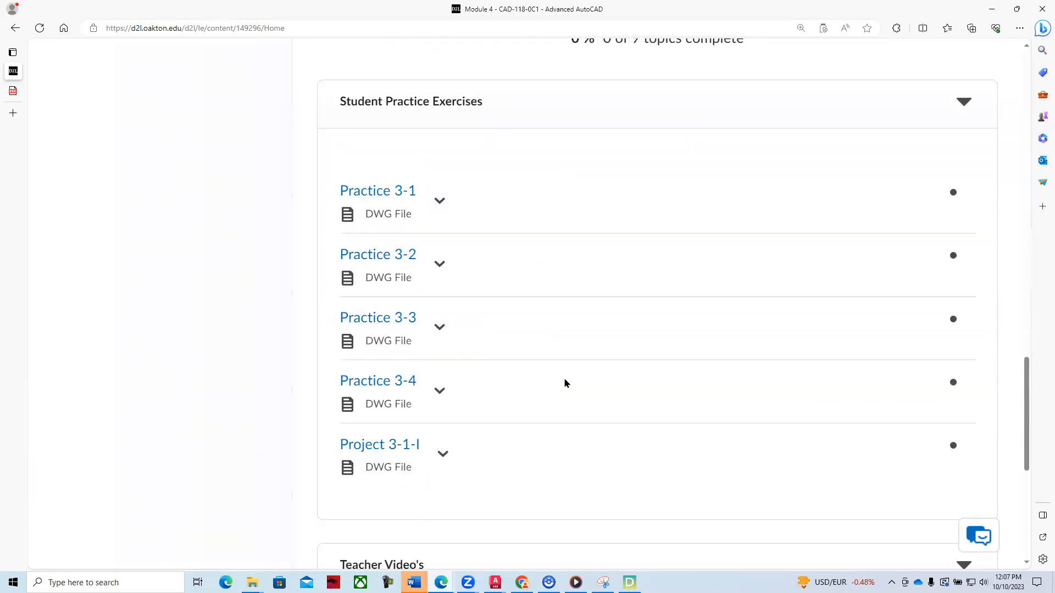
scroll(564, 383, "up", 13)
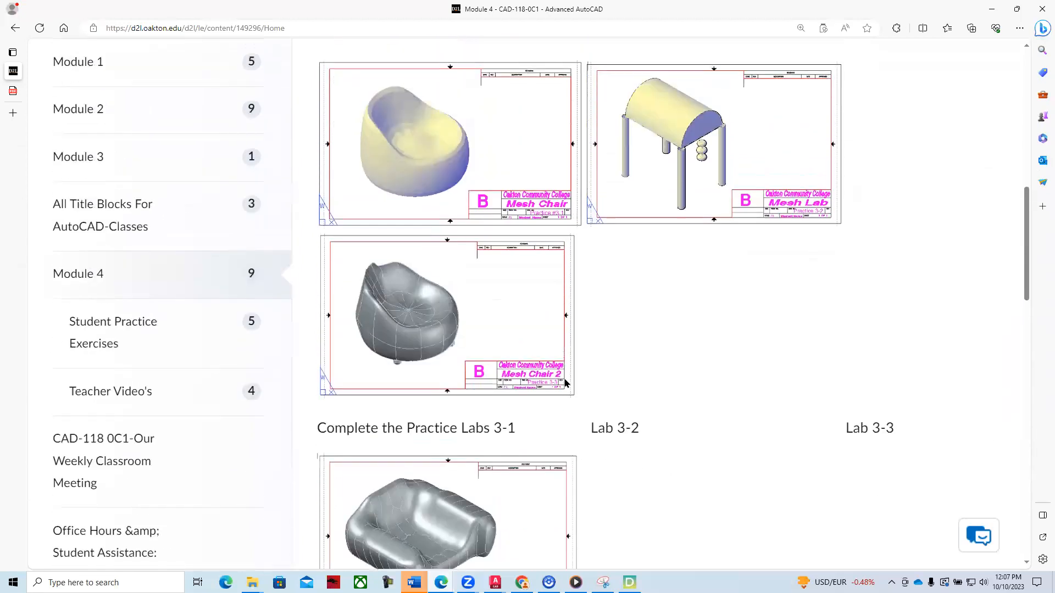
scroll(647, 330, "down", 10)
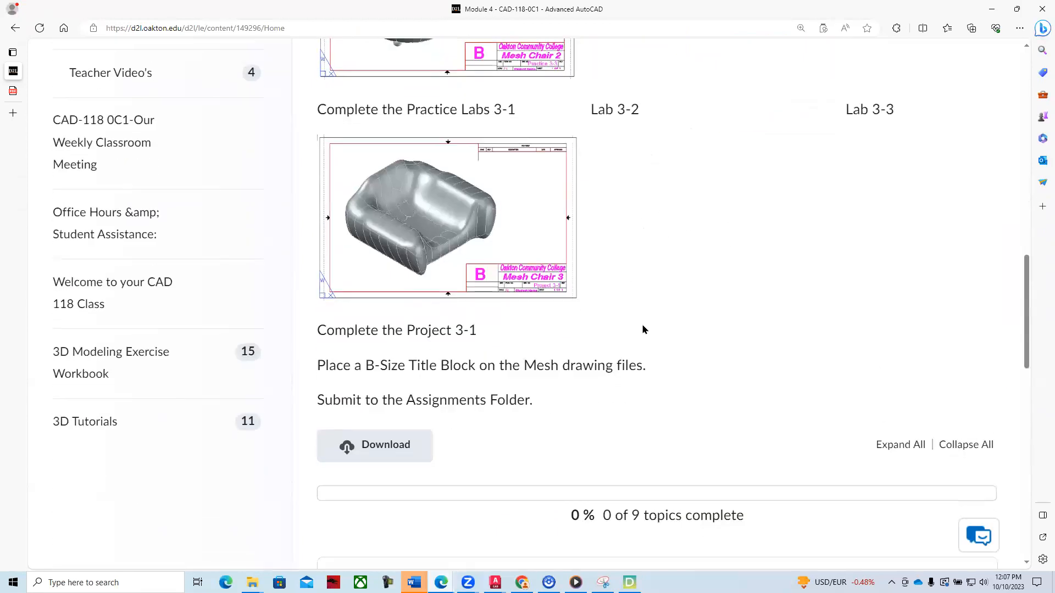
Step: Look through the Module 4 student files and teacher videos, and open the Practice 3-3 Teacher Video in full screen
scroll(552, 284, "down", 6)
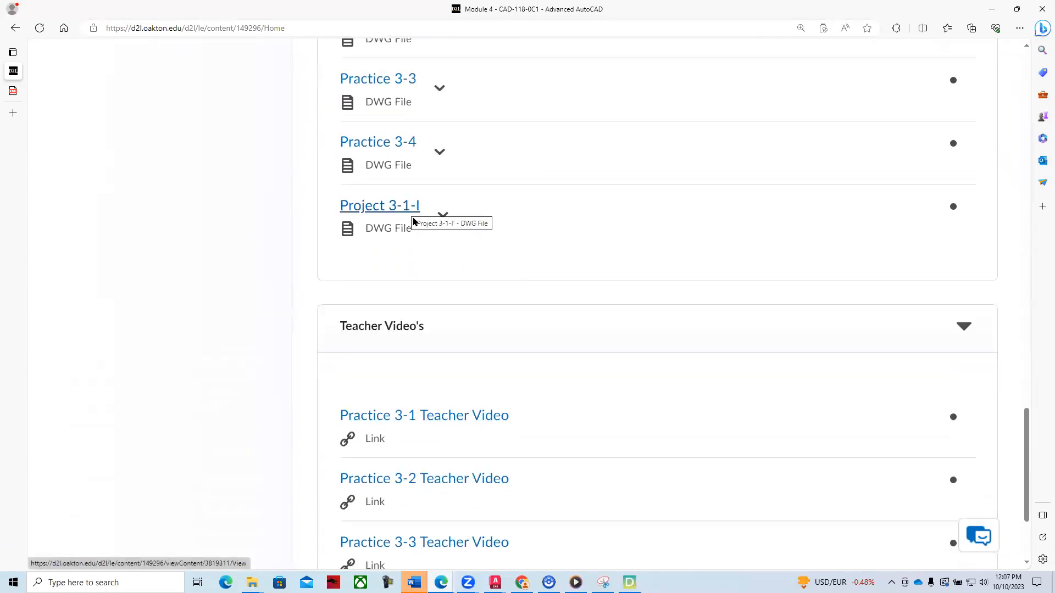
scroll(682, 302, "down", 3)
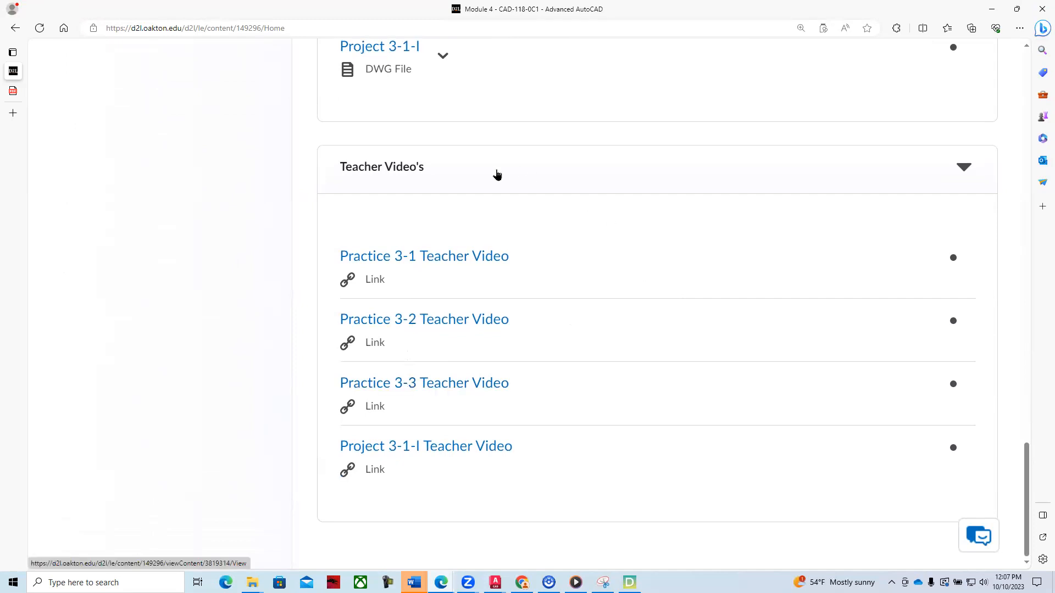
left_click(459, 388)
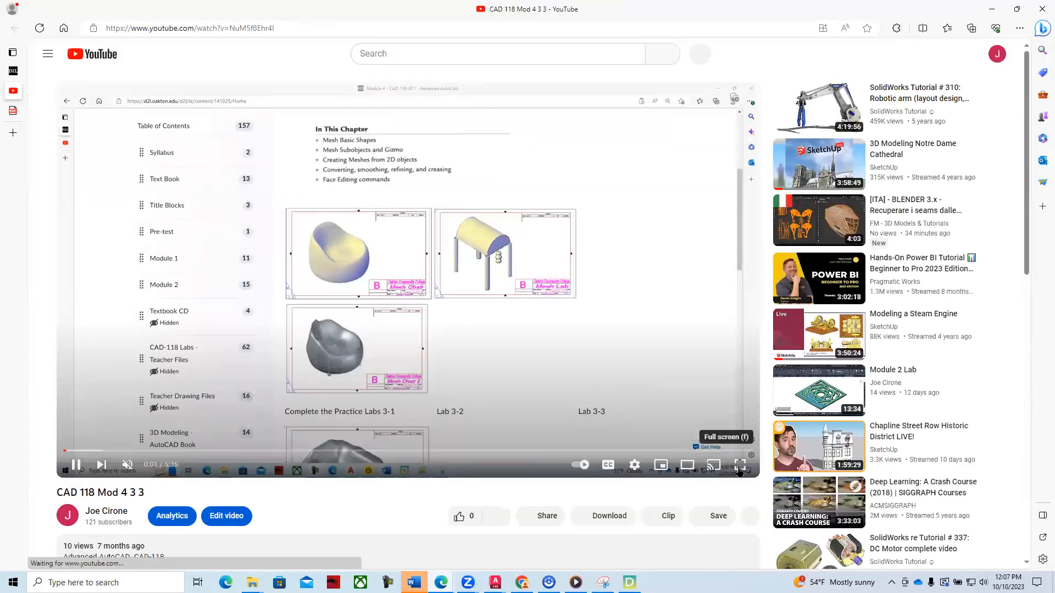
left_click(741, 466)
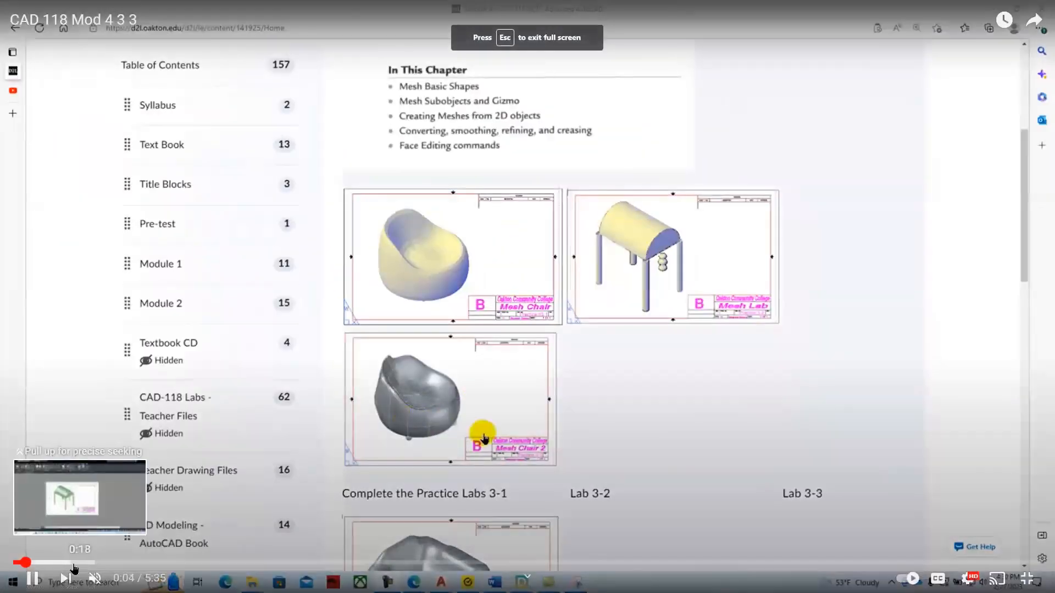
Step: Skip through the Practice 3-3 video to the finished Chair 2 - Mesh title block near 5:15, exit full screen and pause playback
left_click_drag(70, 562, 787, 566)
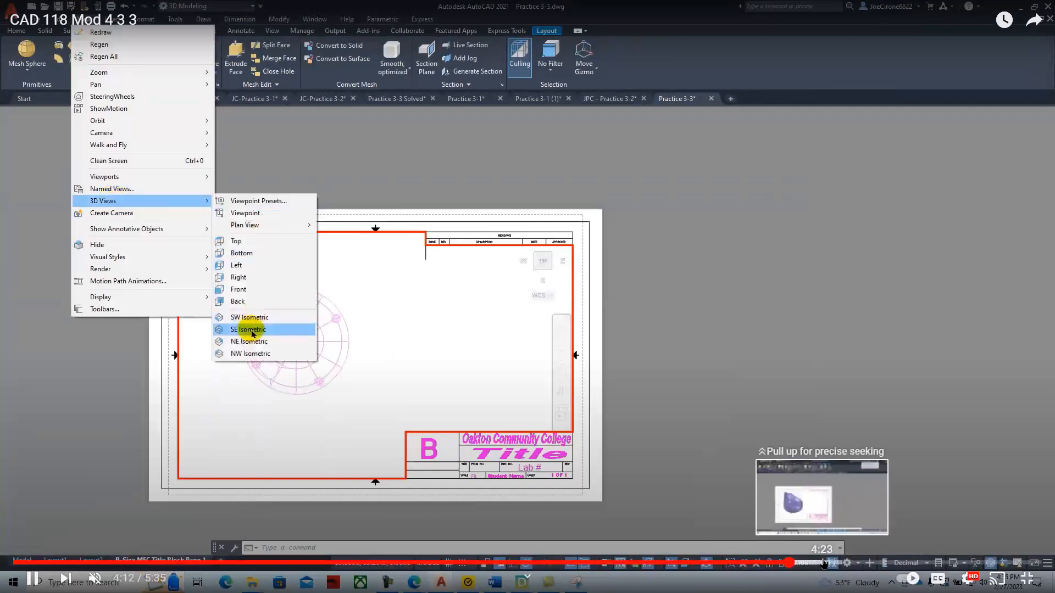
left_click_drag(823, 564, 939, 556)
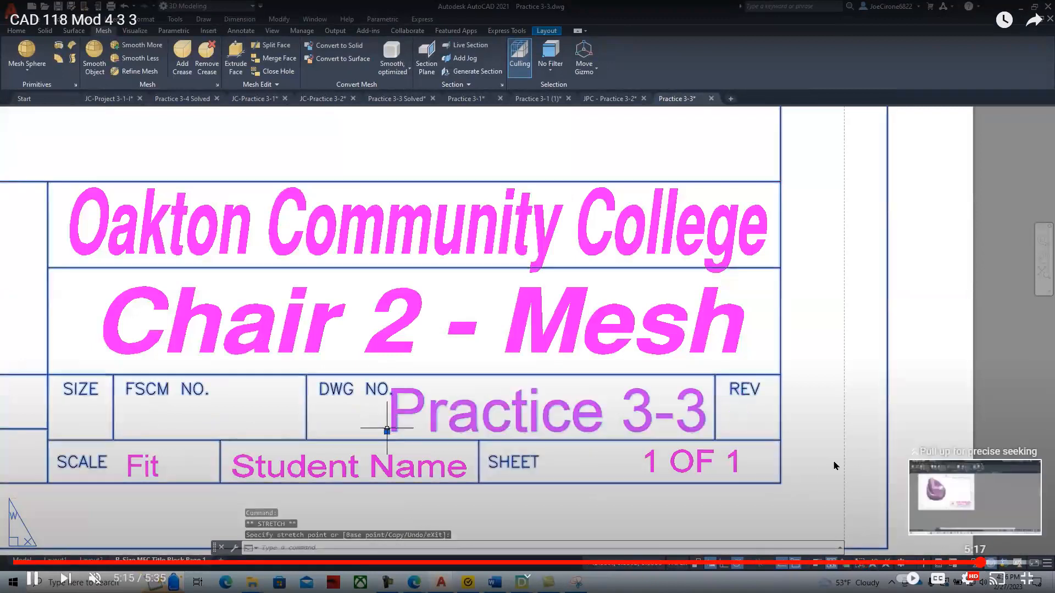
key("Escape")
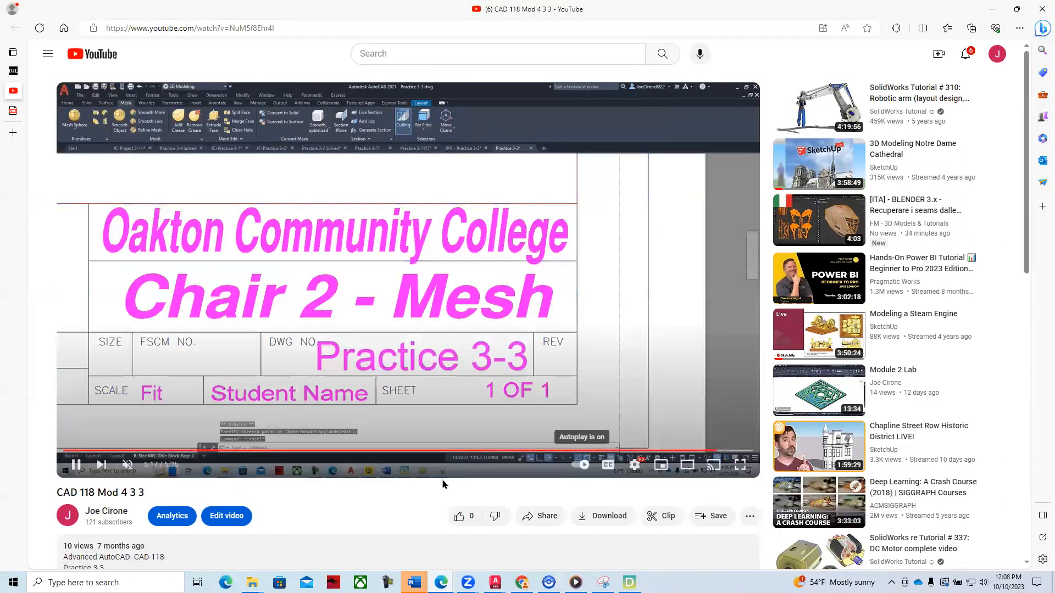
left_click(83, 464)
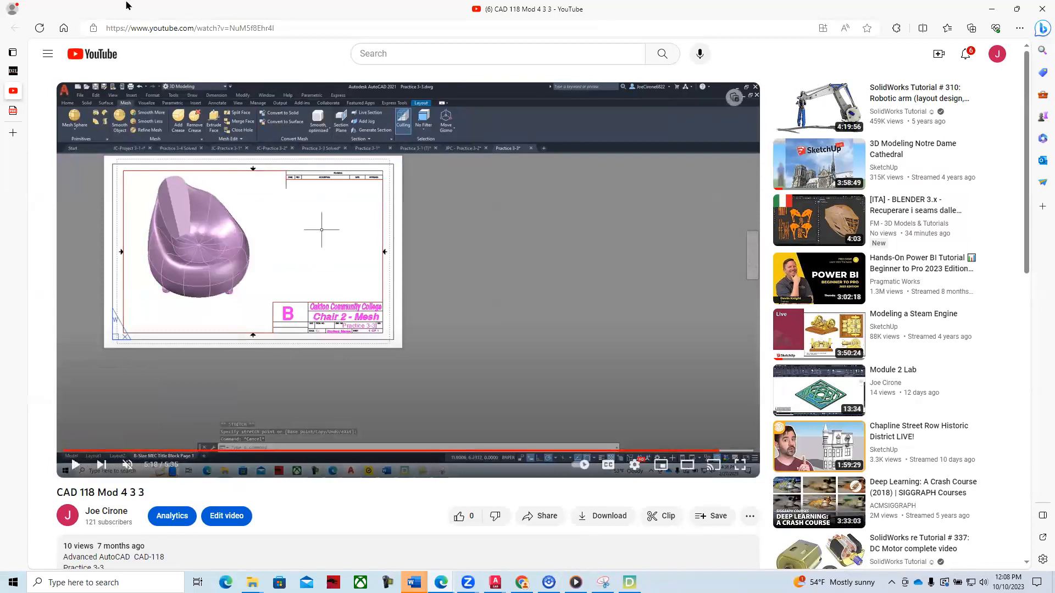
Step: Return to the Module 4 course page and review the chapter topics, practice labs, Project 3-1, practice DWG files and teacher video links
left_click(13, 72)
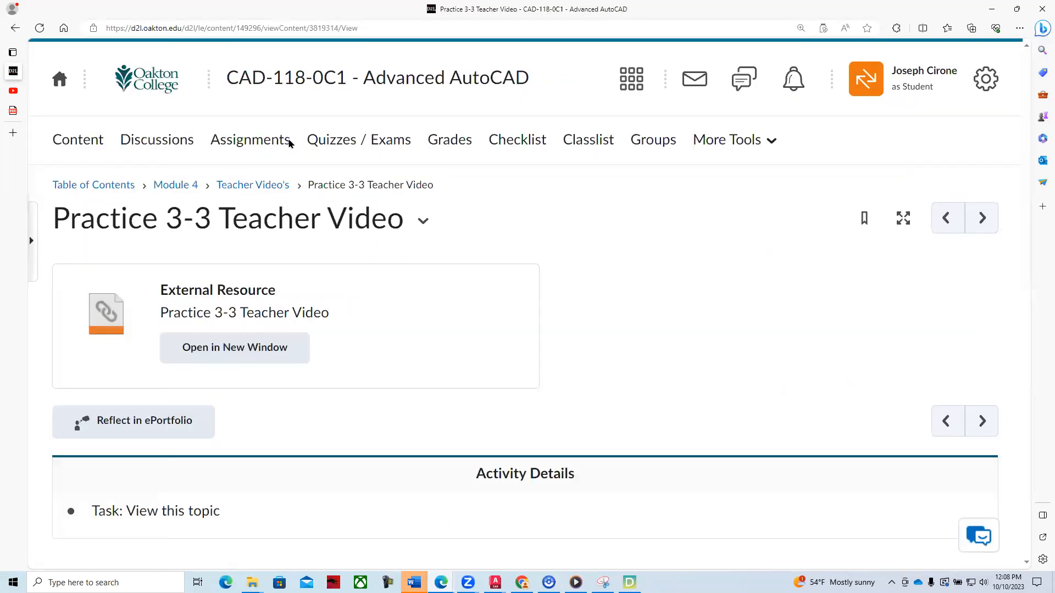
left_click(172, 185)
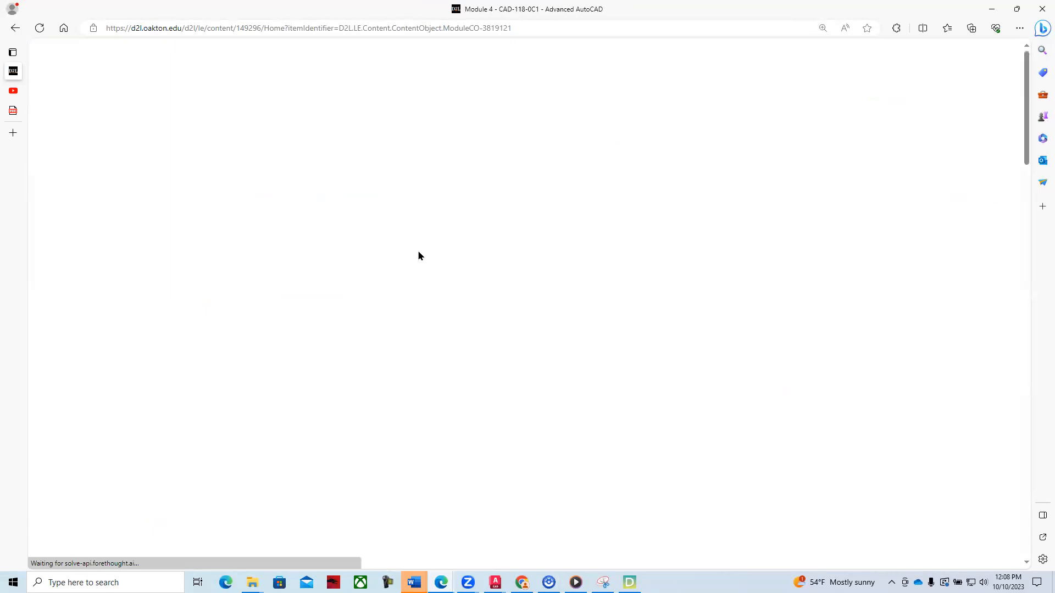
scroll(769, 330, "down", 10)
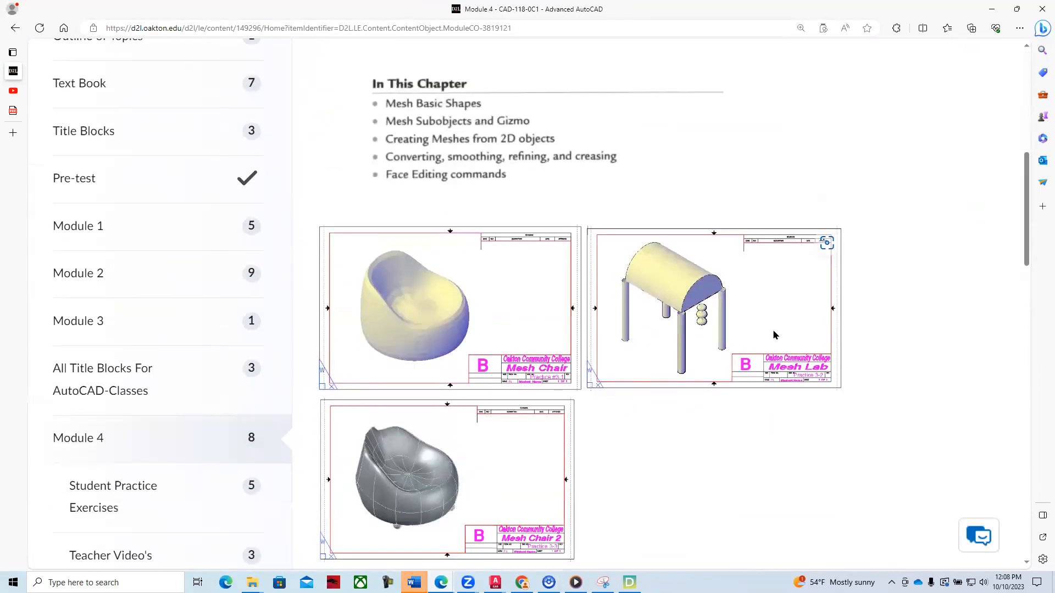
scroll(769, 330, "up", 3)
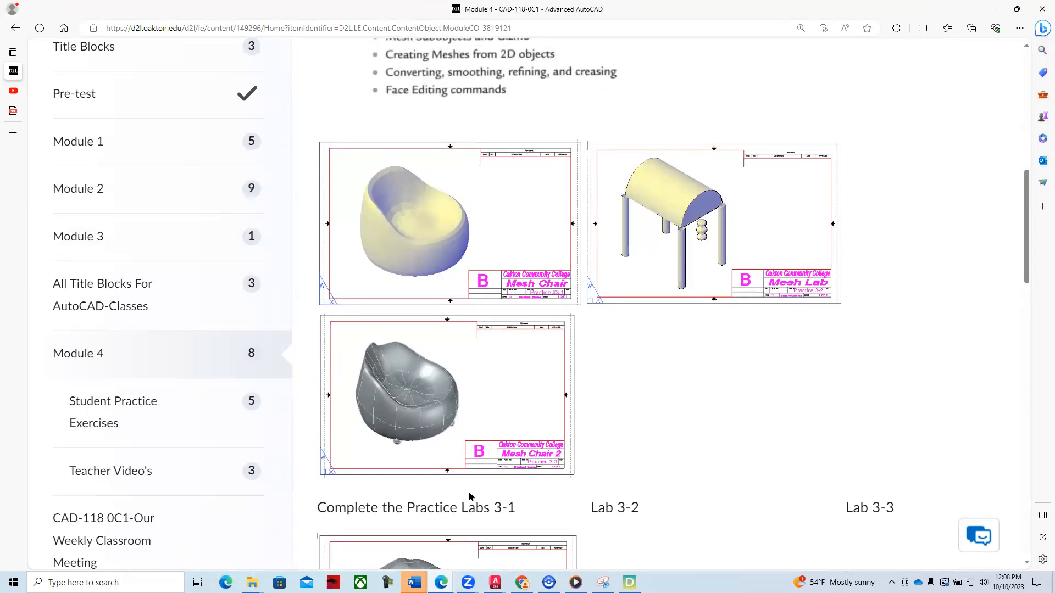
scroll(528, 378, "down", 4)
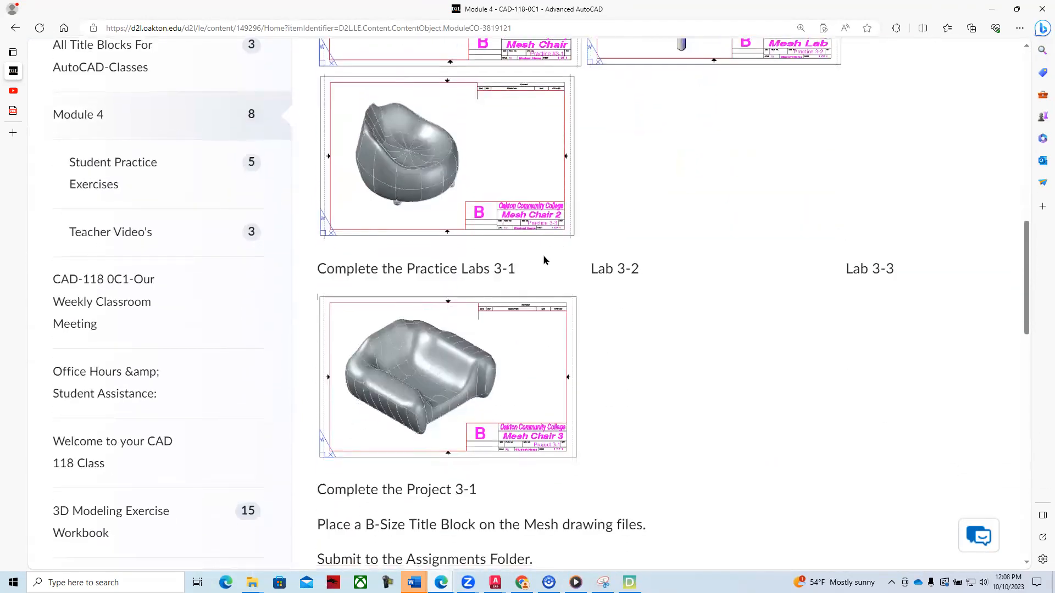
scroll(615, 326, "up", 9)
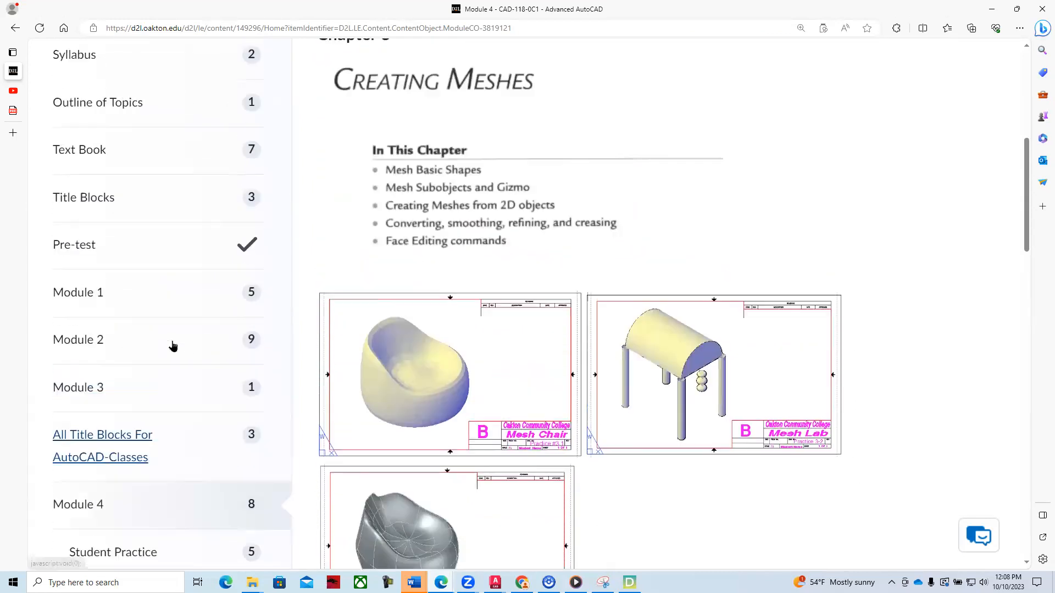
scroll(162, 341, "up", 1)
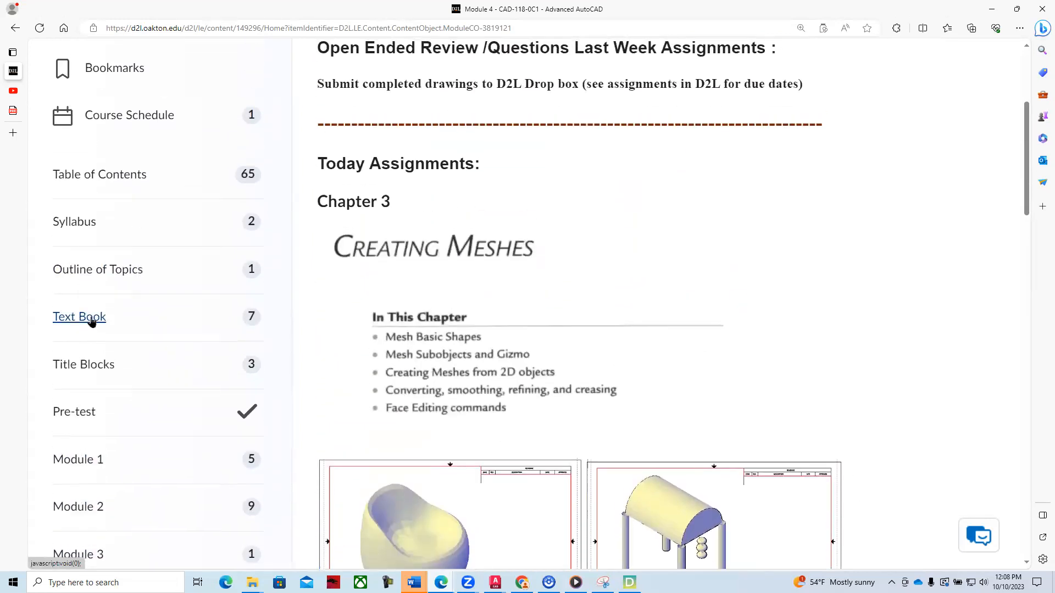
scroll(670, 295, "down", 13)
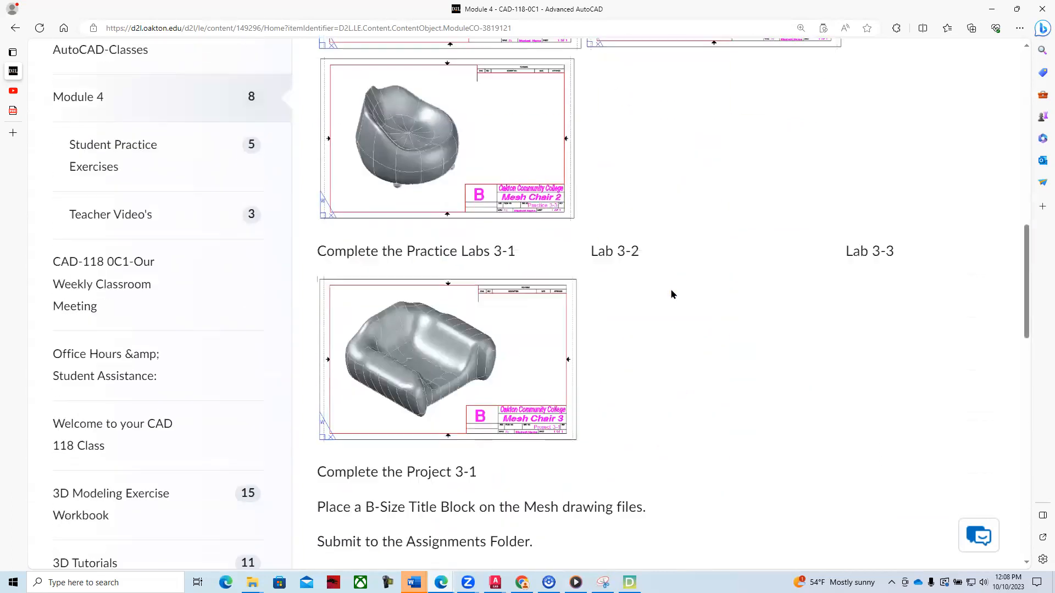
scroll(672, 295, "down", 7)
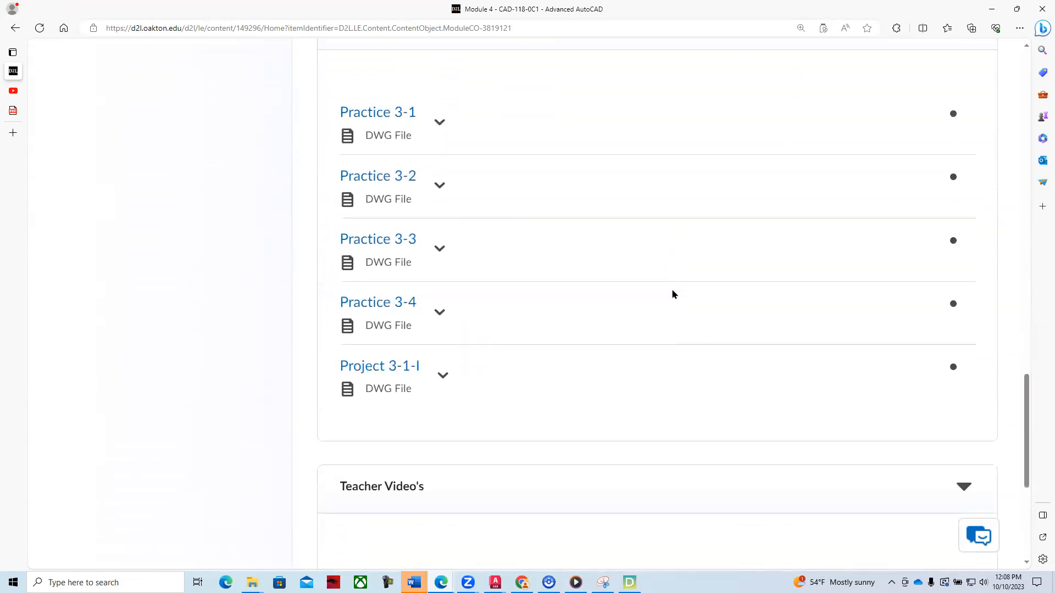
scroll(510, 320, "down", 6)
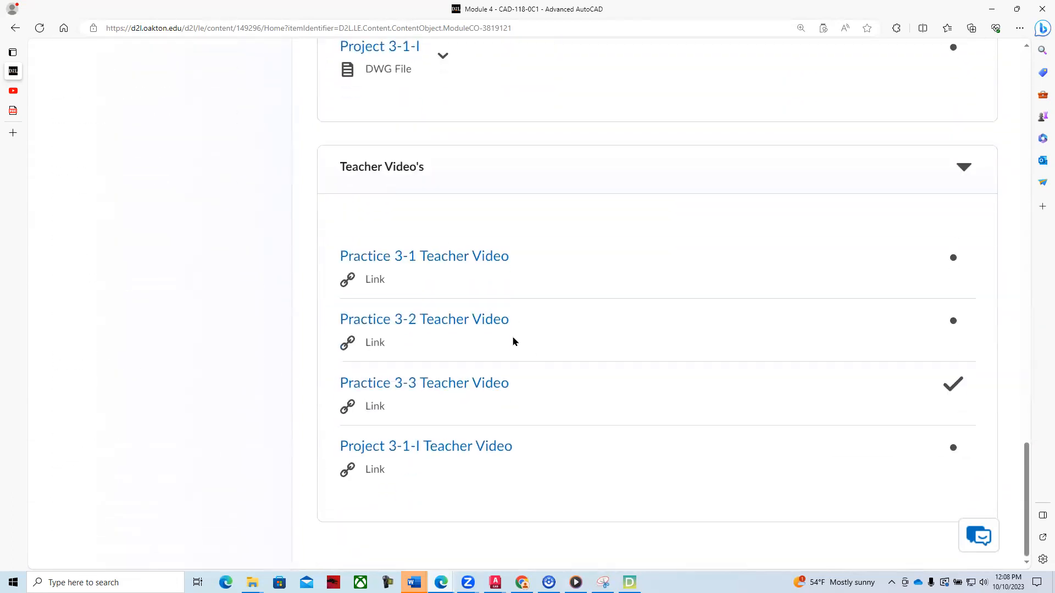
Step: Skim the textbook PDF from the mesh chair exercise to the Revolved Surface Command section, and return to the top of the Module 4 page
left_click(13, 112)
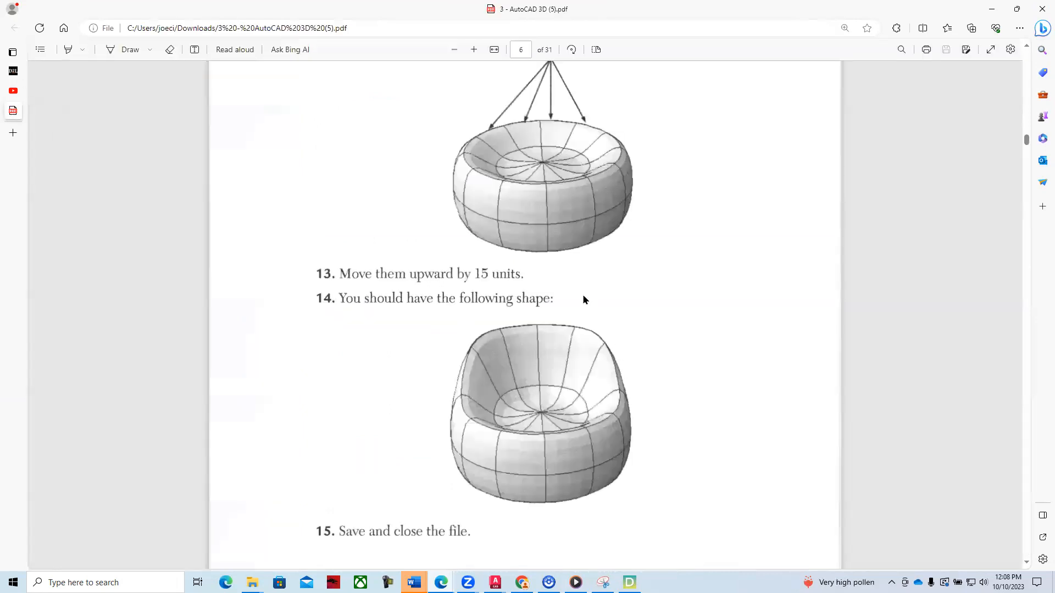
scroll(584, 299, "up", 5)
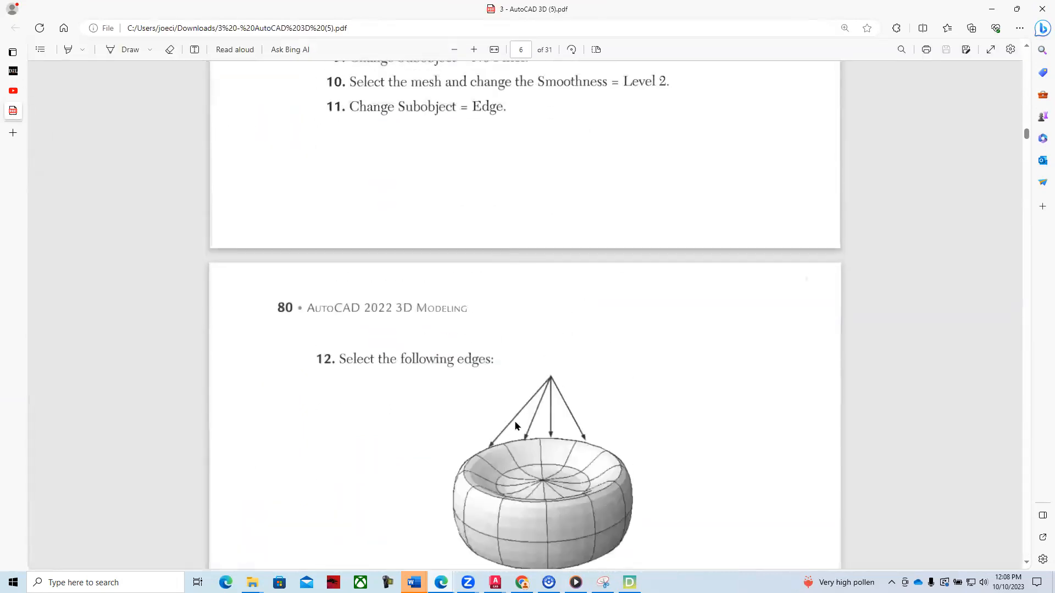
scroll(516, 426, "down", 10)
scroll(518, 426, "down", 4)
scroll(519, 422, "down", 11)
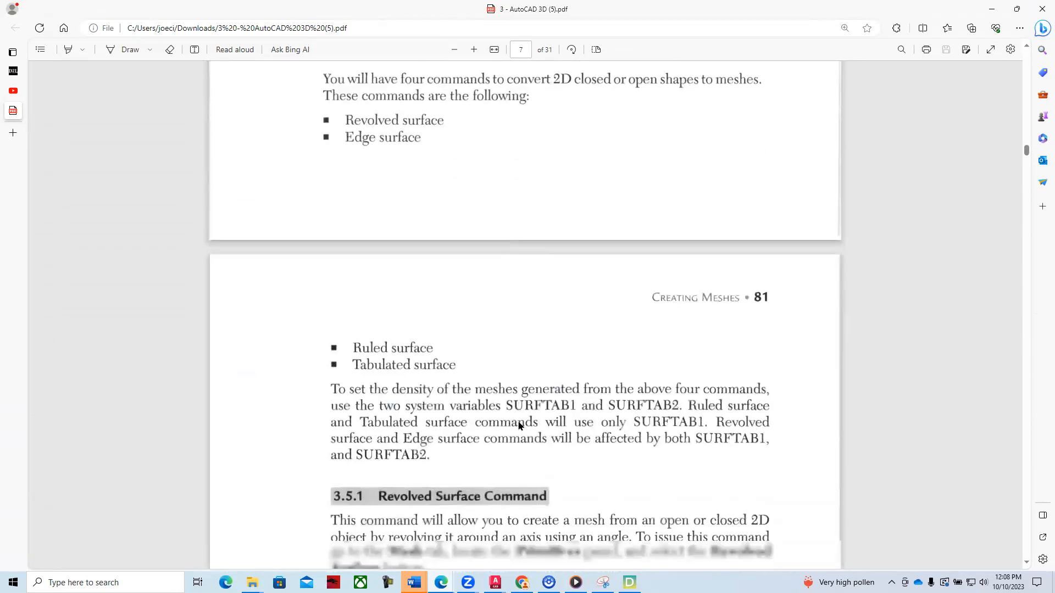
scroll(518, 426, "down", 9)
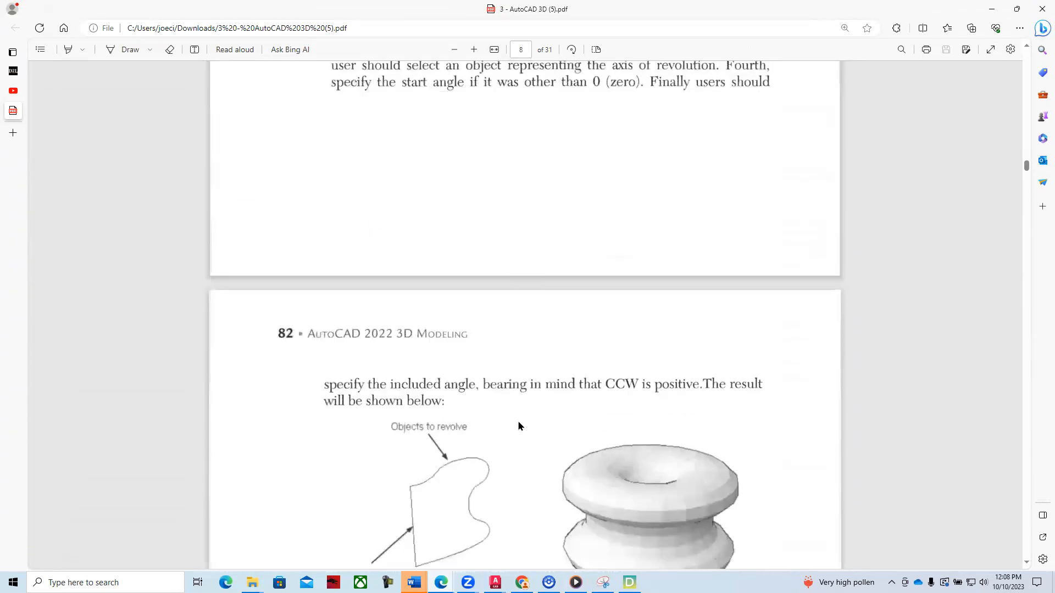
left_click(13, 71)
left_click_drag(1027, 471, 1031, 63)
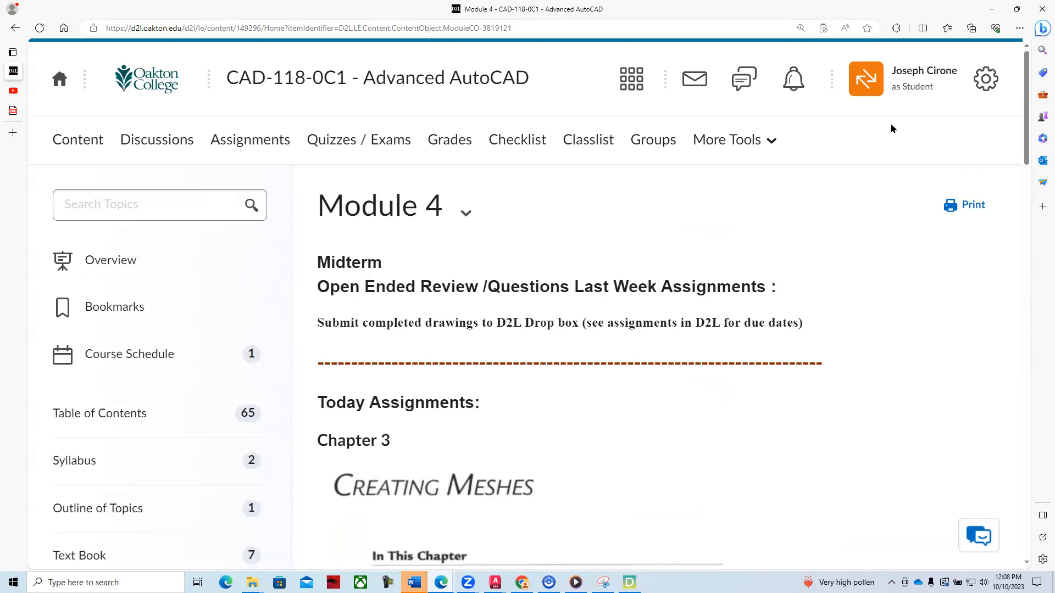